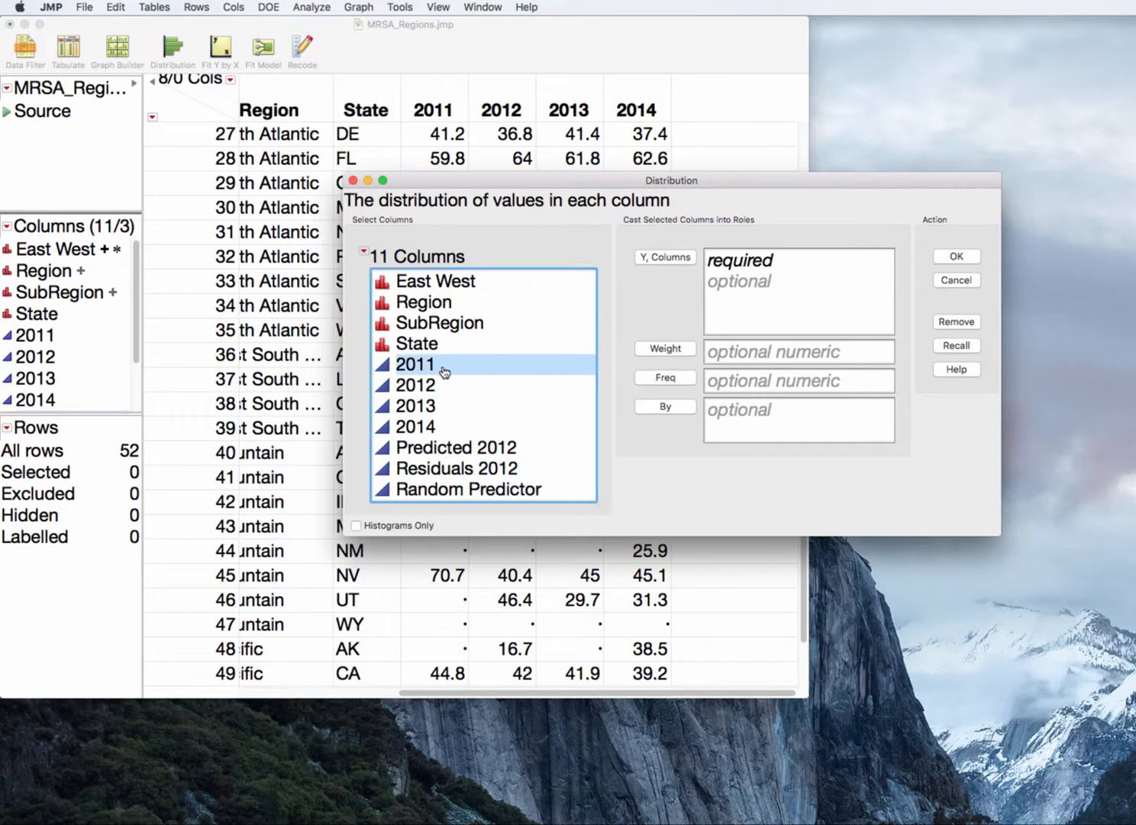
Run a Distribution analysis with columns 2011 and 2012 as the Y columns.
shift+click(442, 385)
click(658, 260)
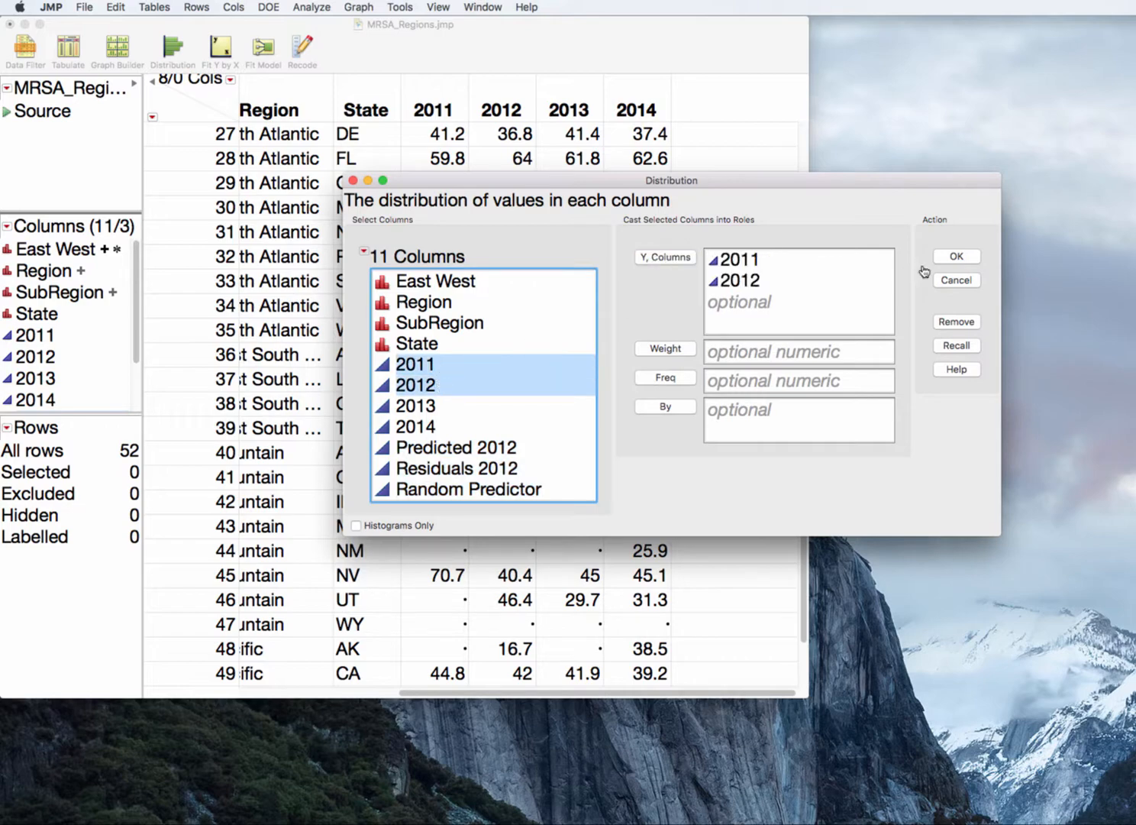
click(956, 256)
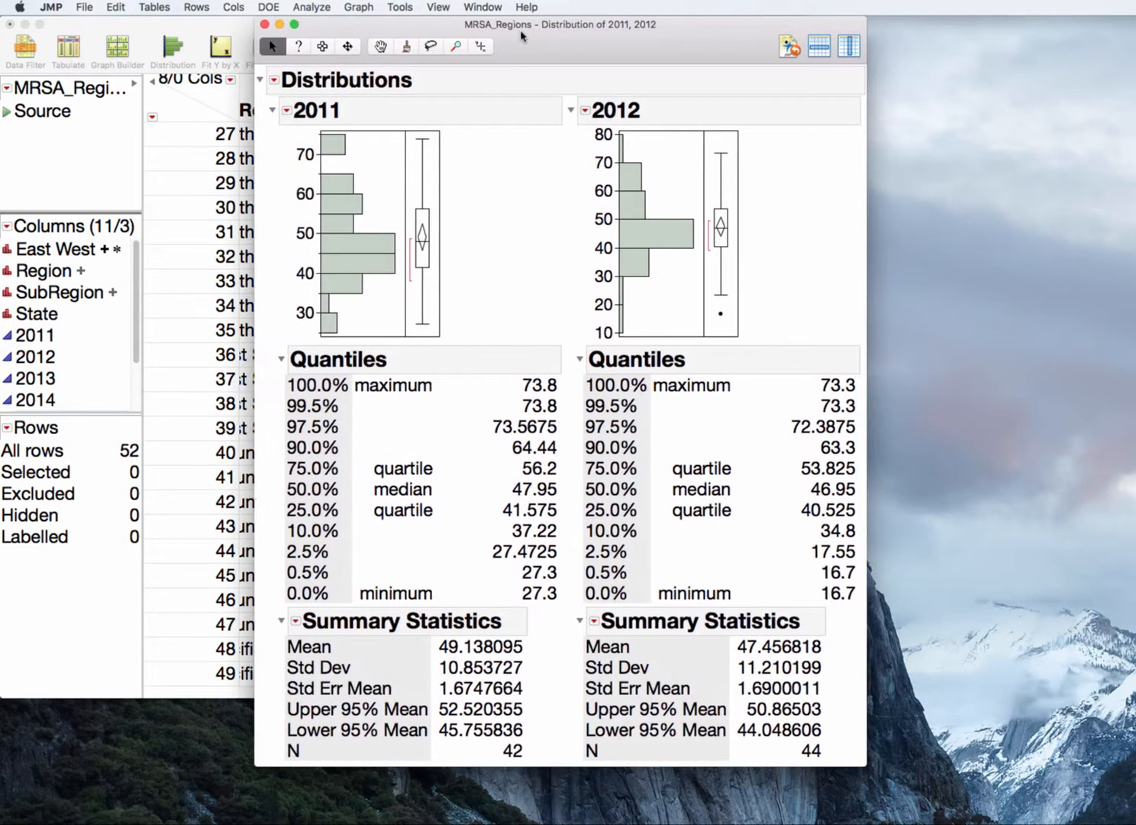
Set the 2011 histogram's axis to a minimum of 10 and a maximum of 80.
right_click(306, 217)
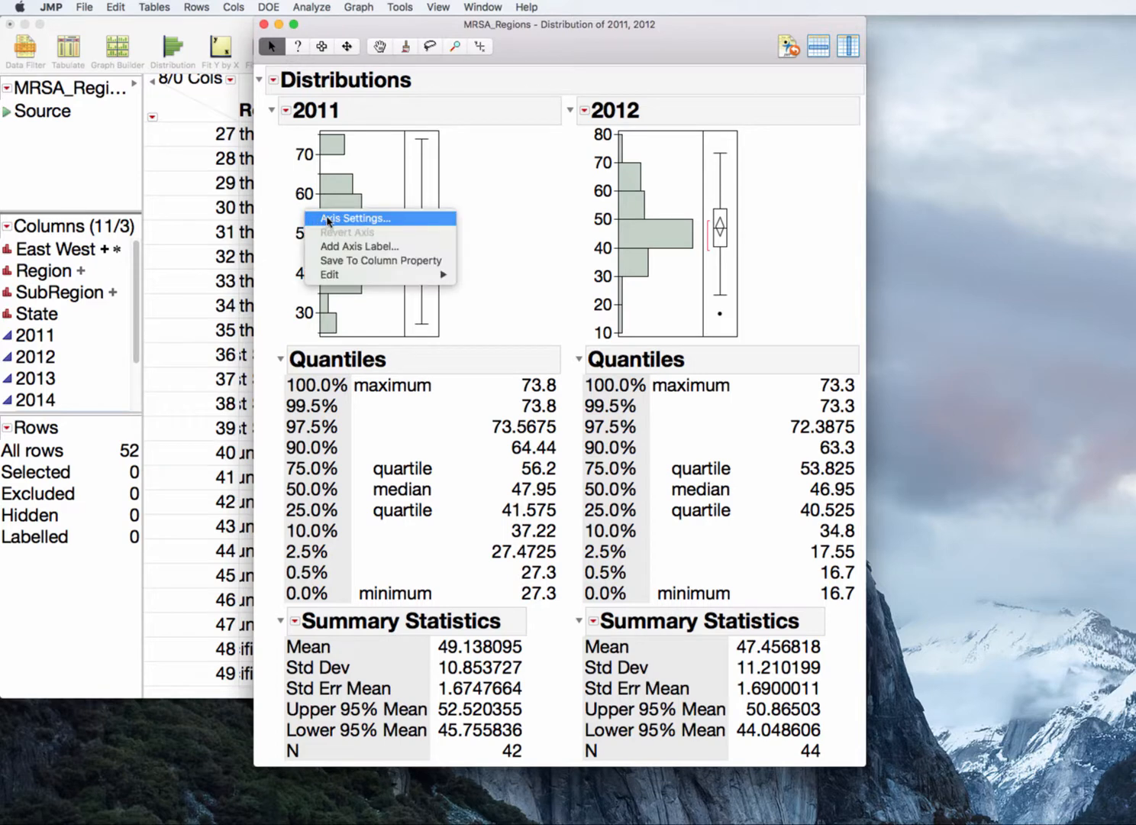
click(308, 218)
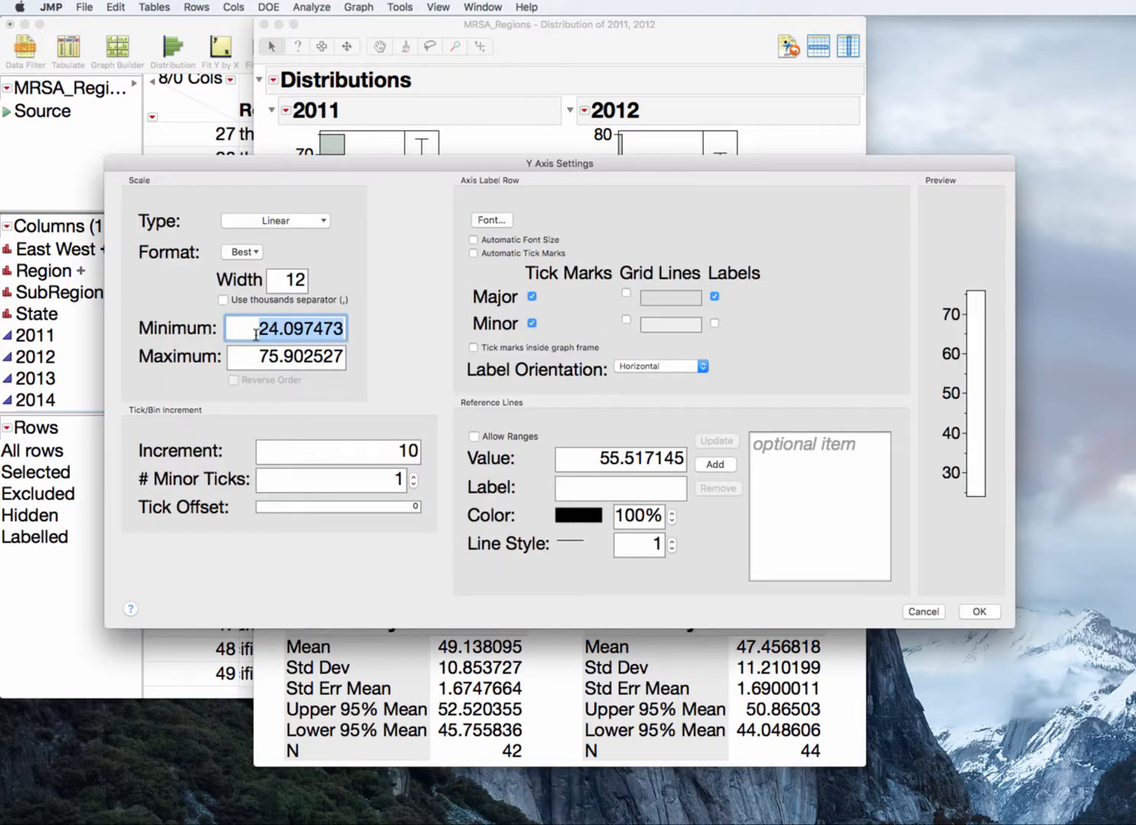
text(10)
key(Tab)
text(800)
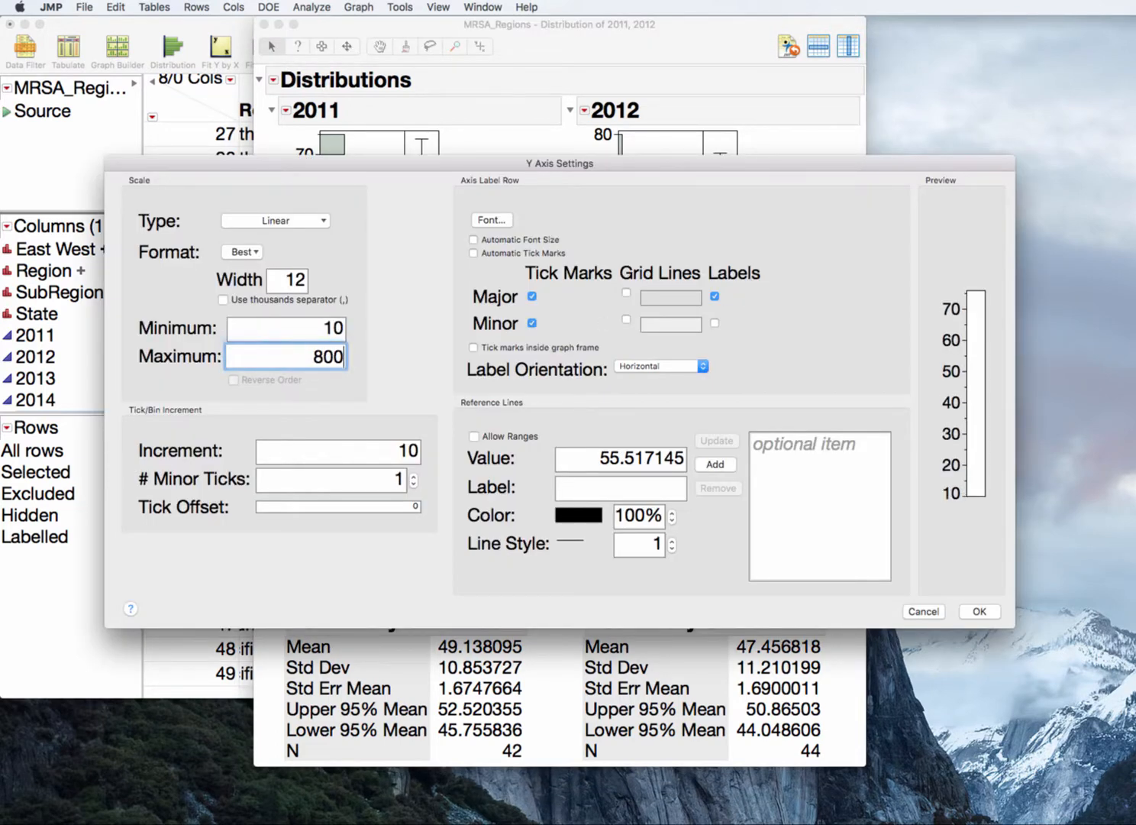
key(BackSpace)
click(992, 614)
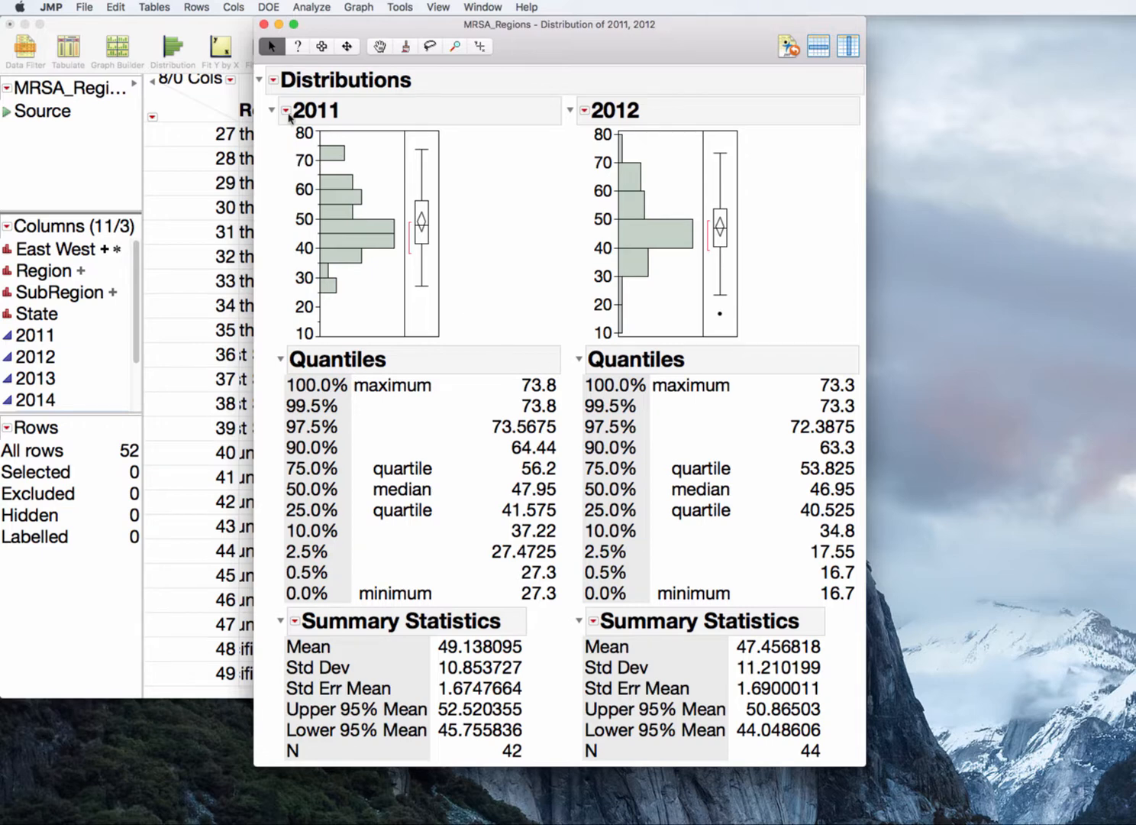
Add normal quantile plots to both the 2011 and 2012 distributions and close the Distribution report.
click(285, 111)
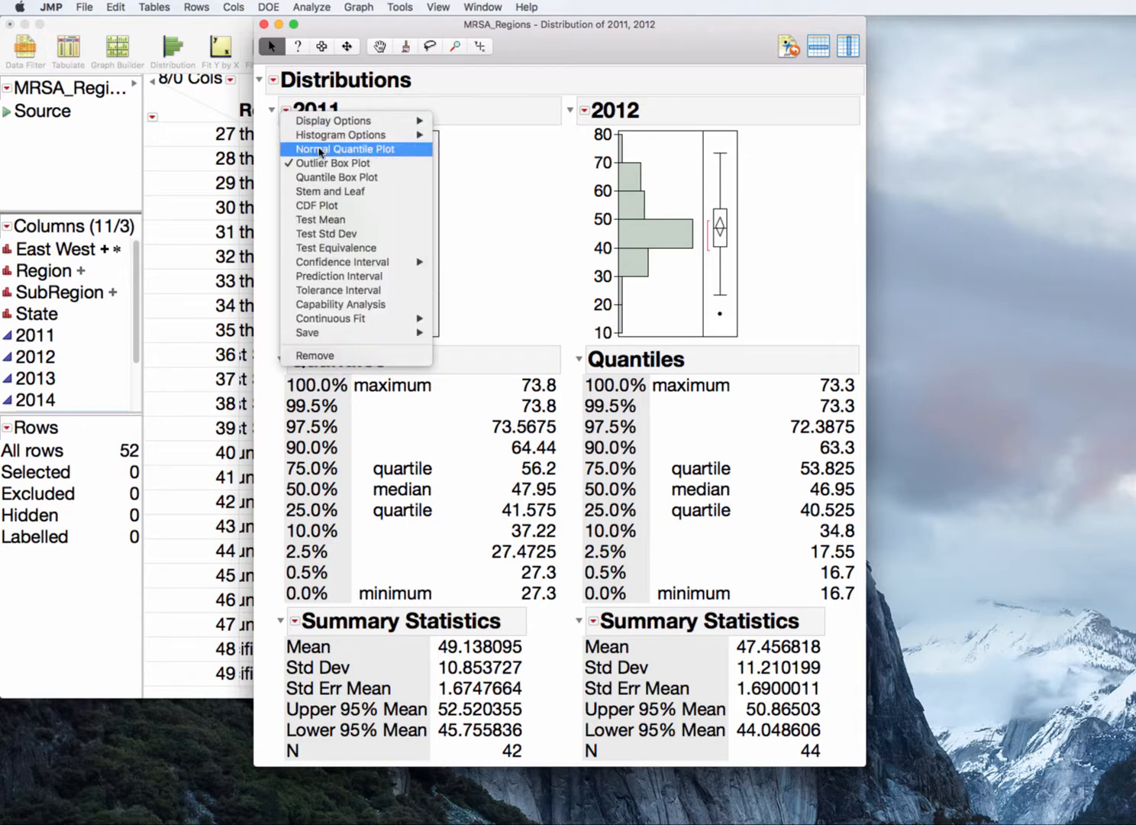
click(321, 150)
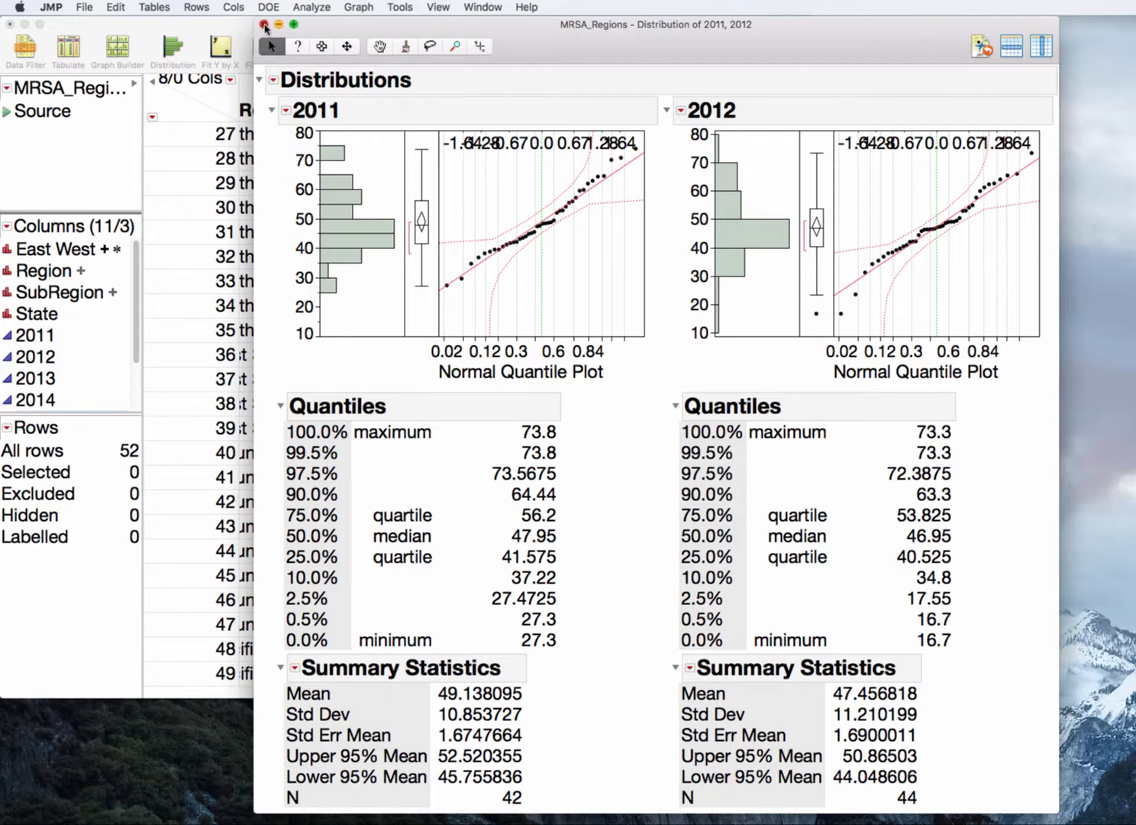
click(265, 24)
Run a Fit Y by X analysis with 2012 as the Y response and 2011 as the X factor.
click(311, 7)
click(317, 38)
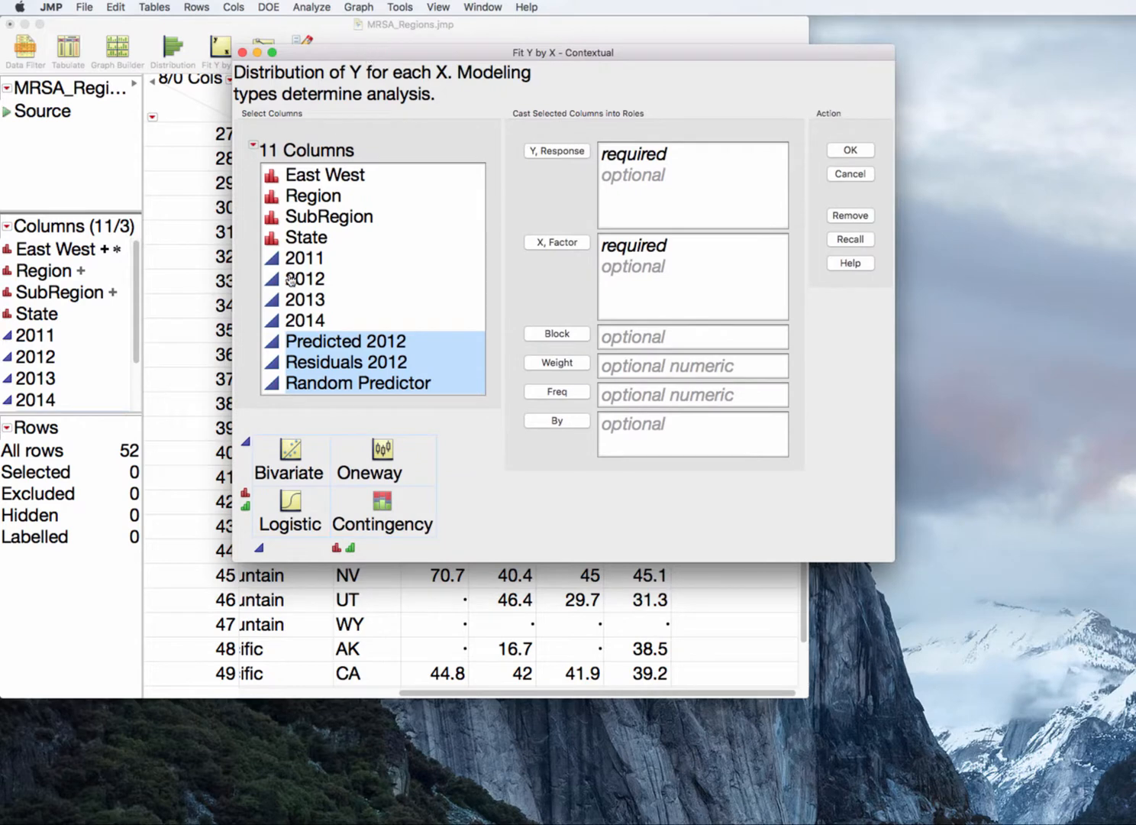
click(296, 259)
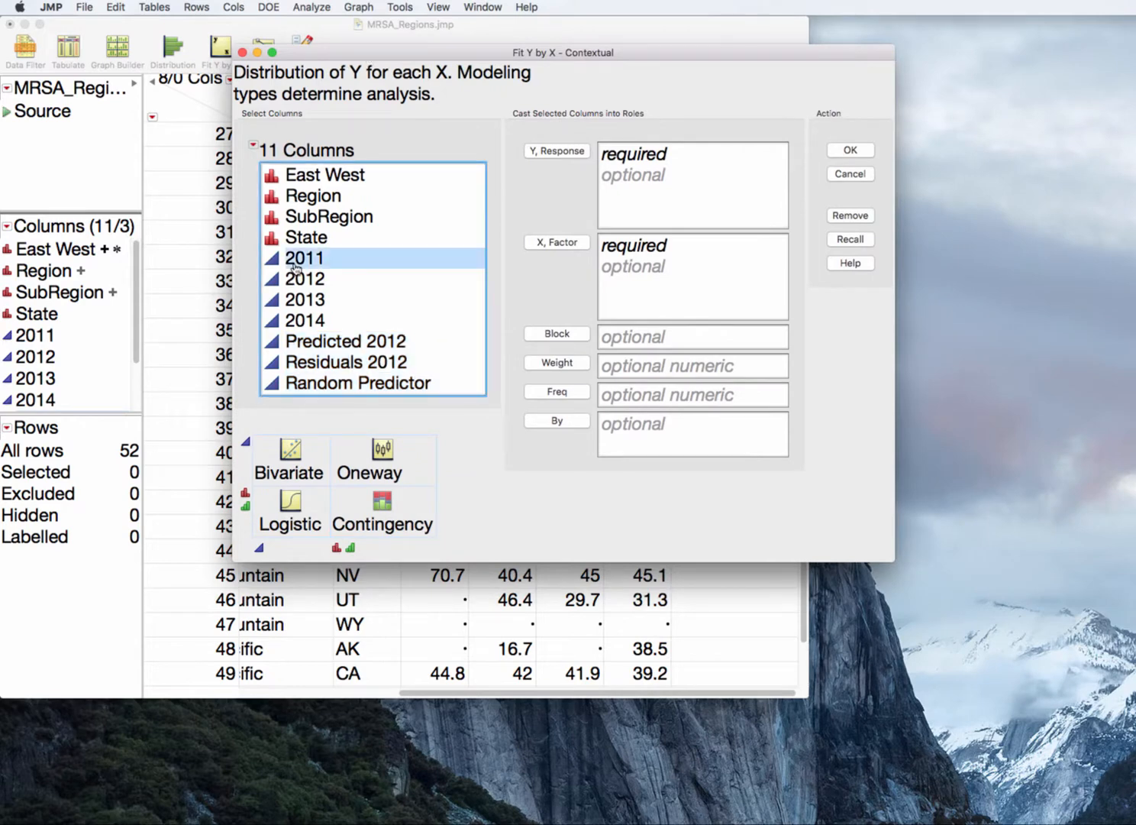
click(539, 245)
click(327, 276)
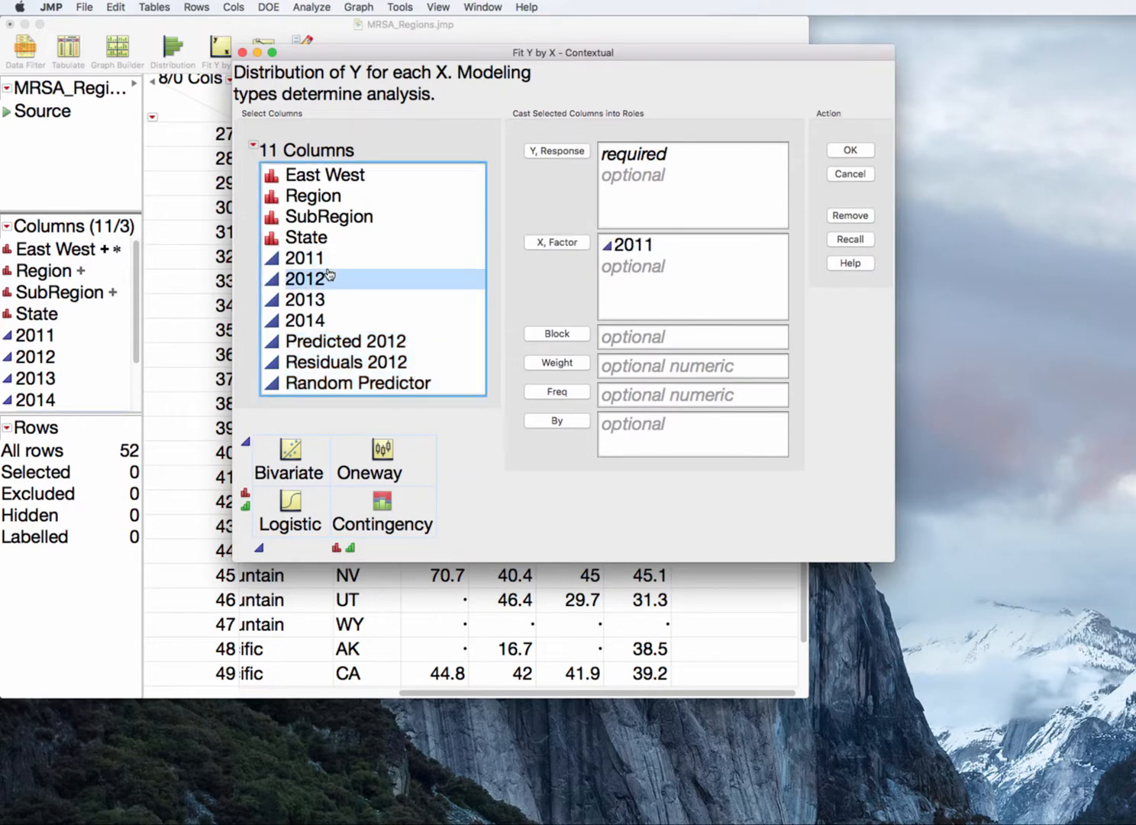
click(560, 150)
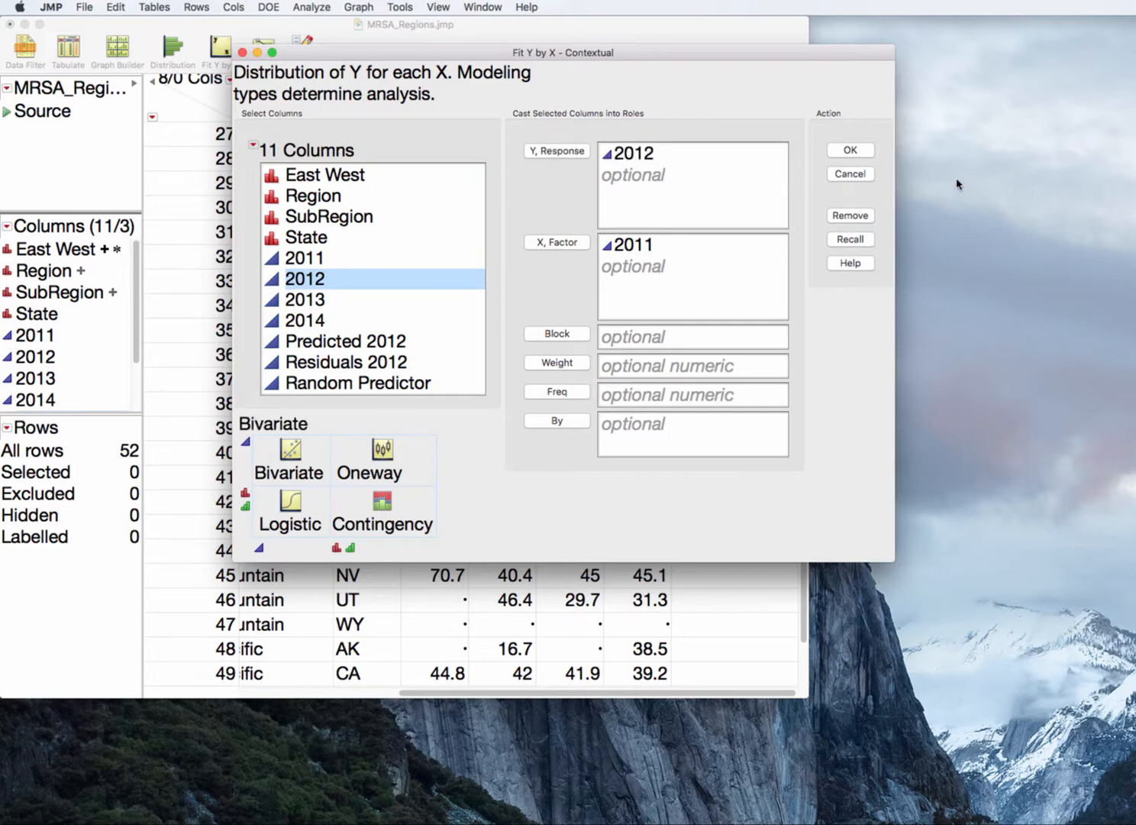
click(866, 152)
Set the bivariate scatterplot's frame size to 400 pixels horizontally and 400 pixels vertically.
drag(821, 118, 438, 8)
right_click(455, 165)
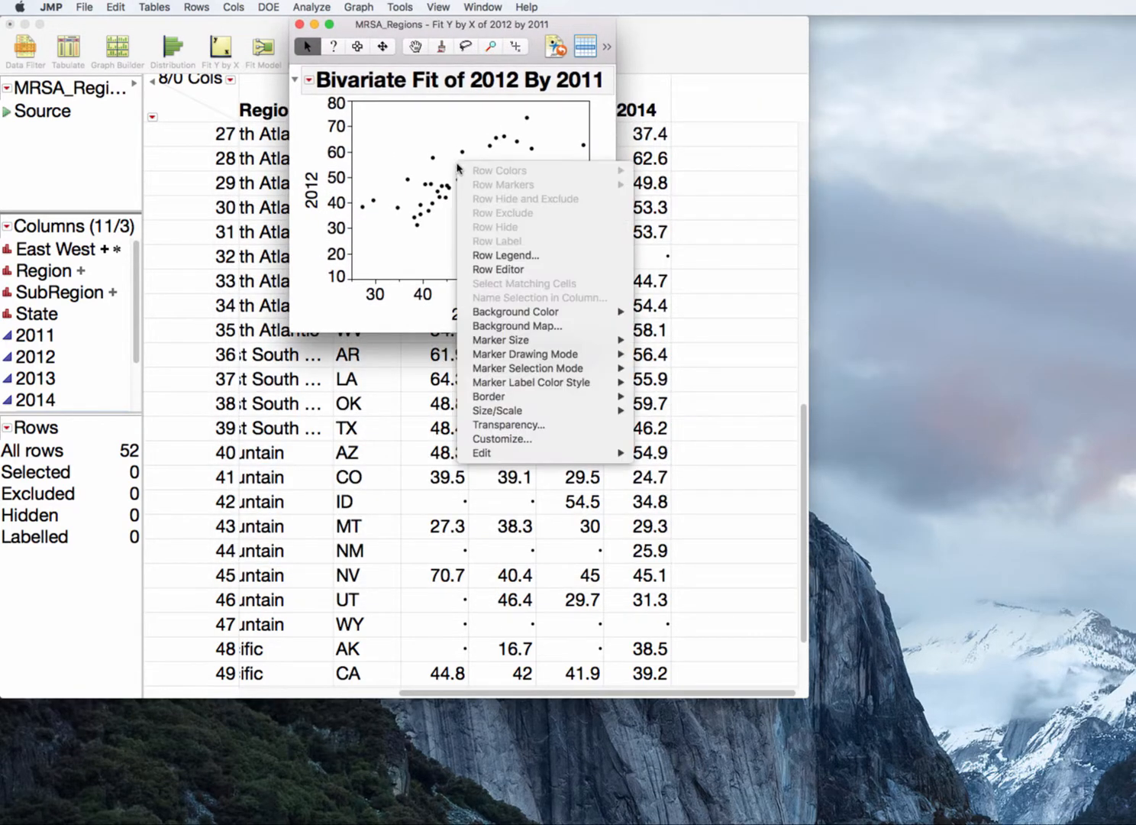
mouse_move(534, 412)
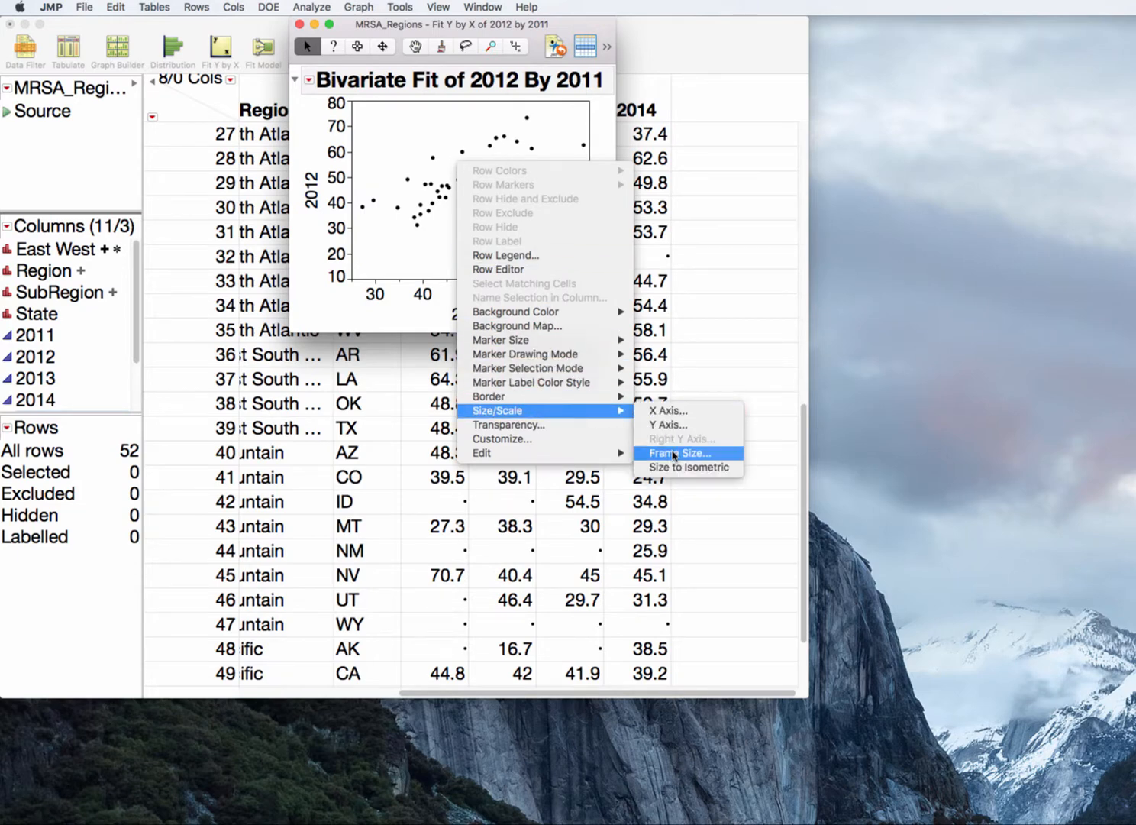
click(673, 453)
text(400)
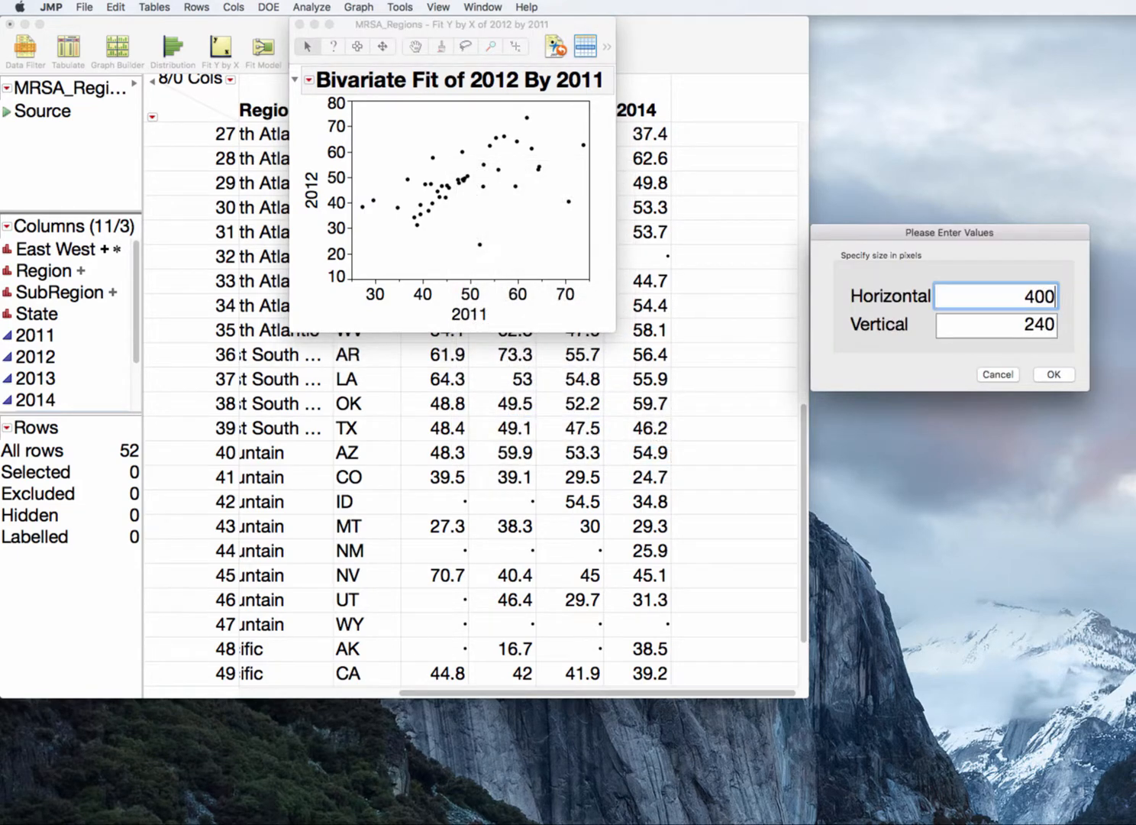
key(Tab)
text(400)
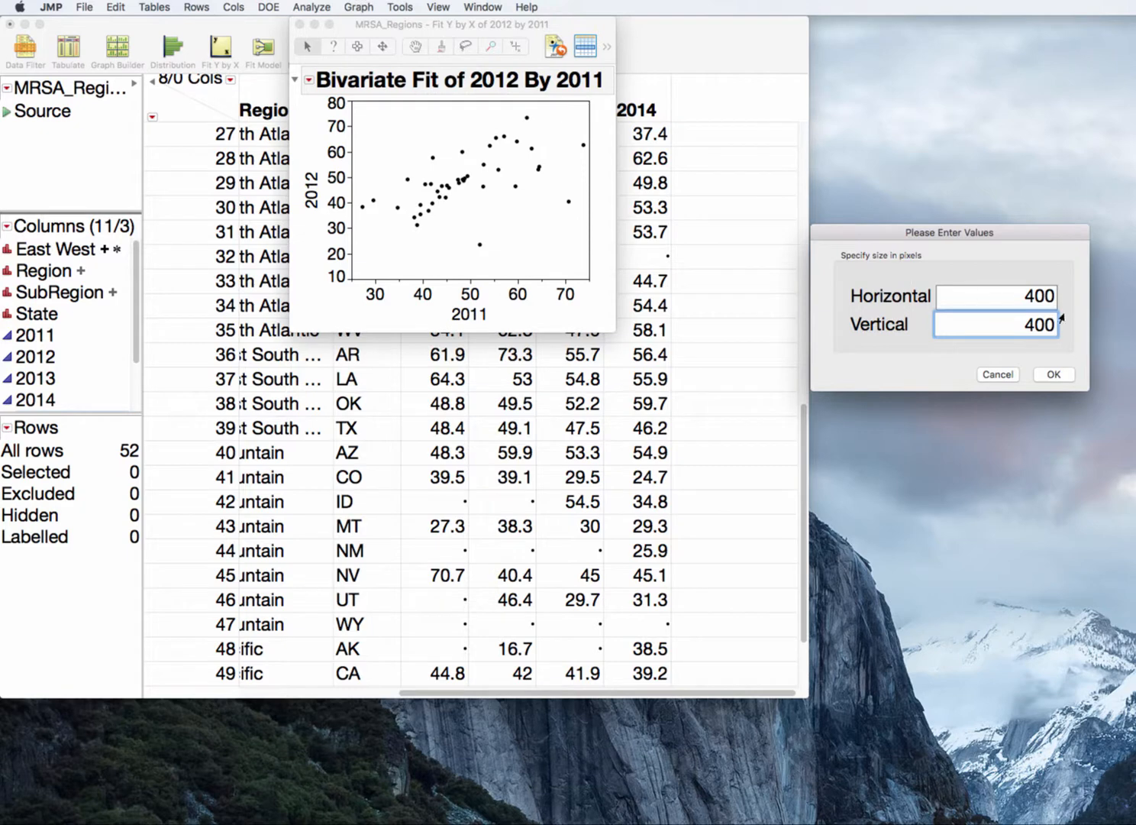
click(1054, 375)
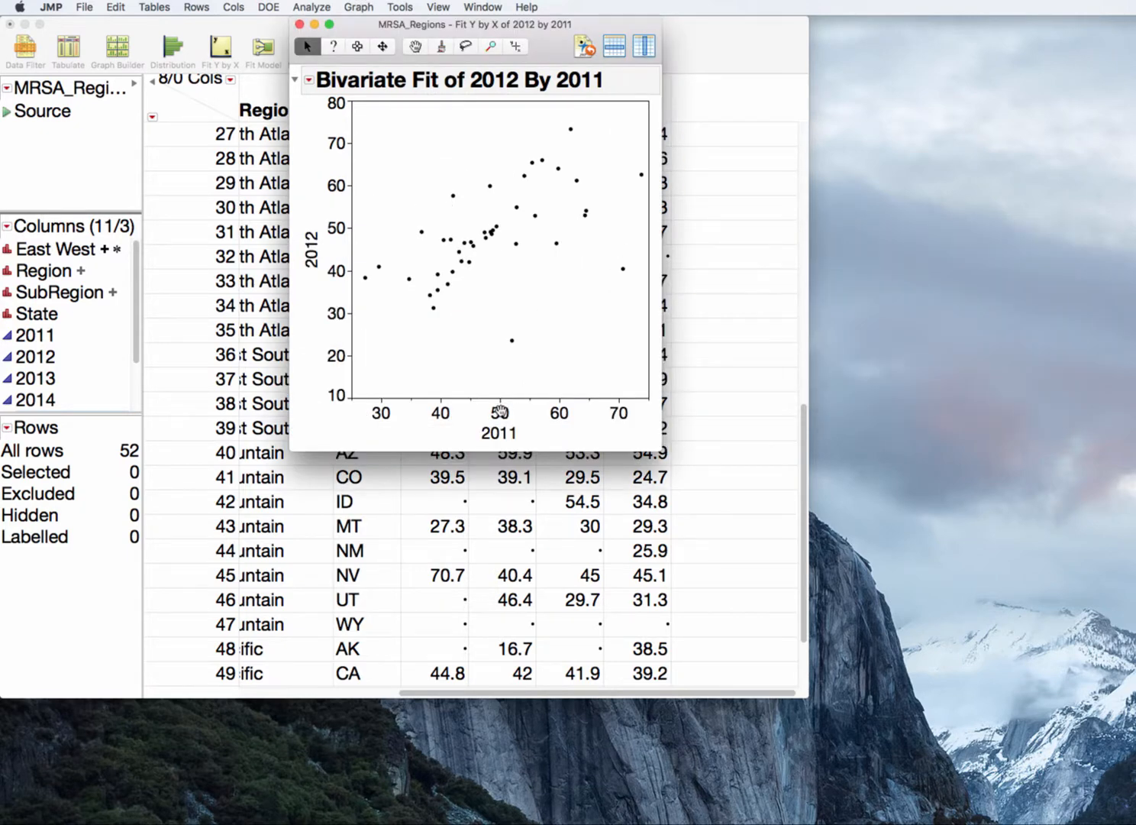
Set the scatterplot's X axis to a minimum of 10 and a maximum of 80.
right_click(501, 415)
click(519, 419)
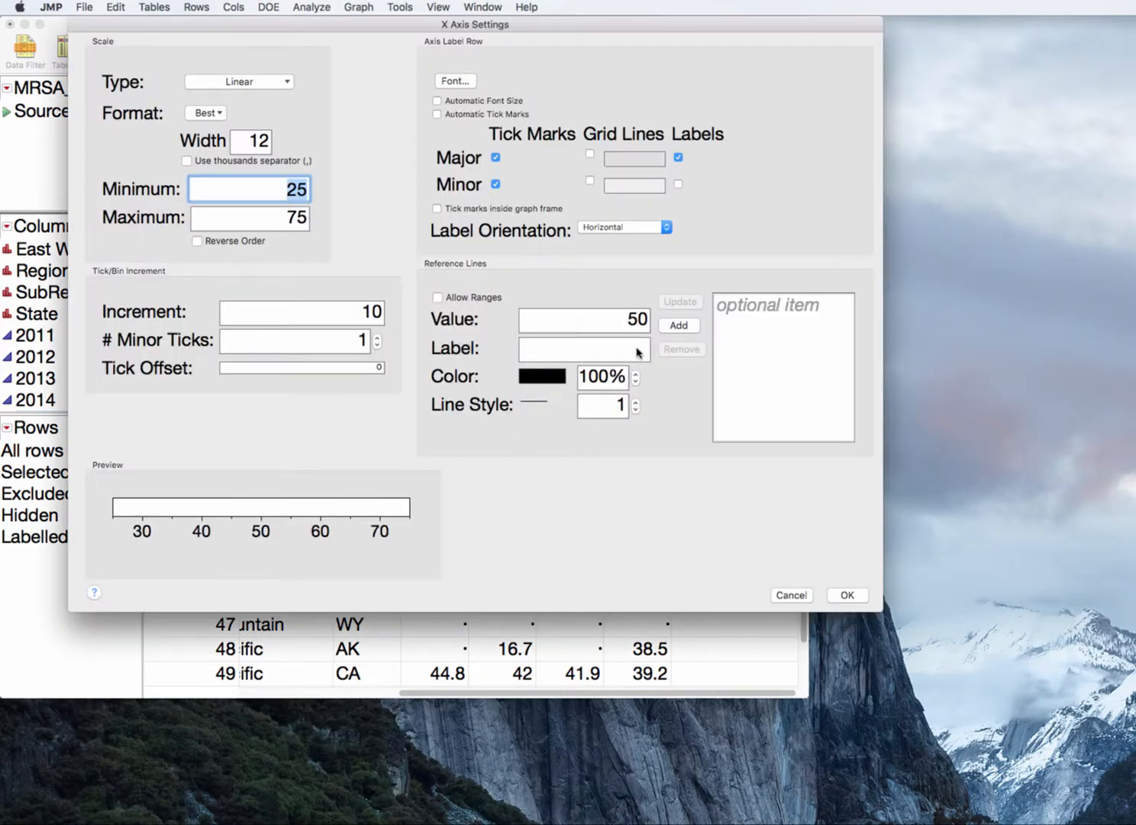
text(10)
key(Tab)
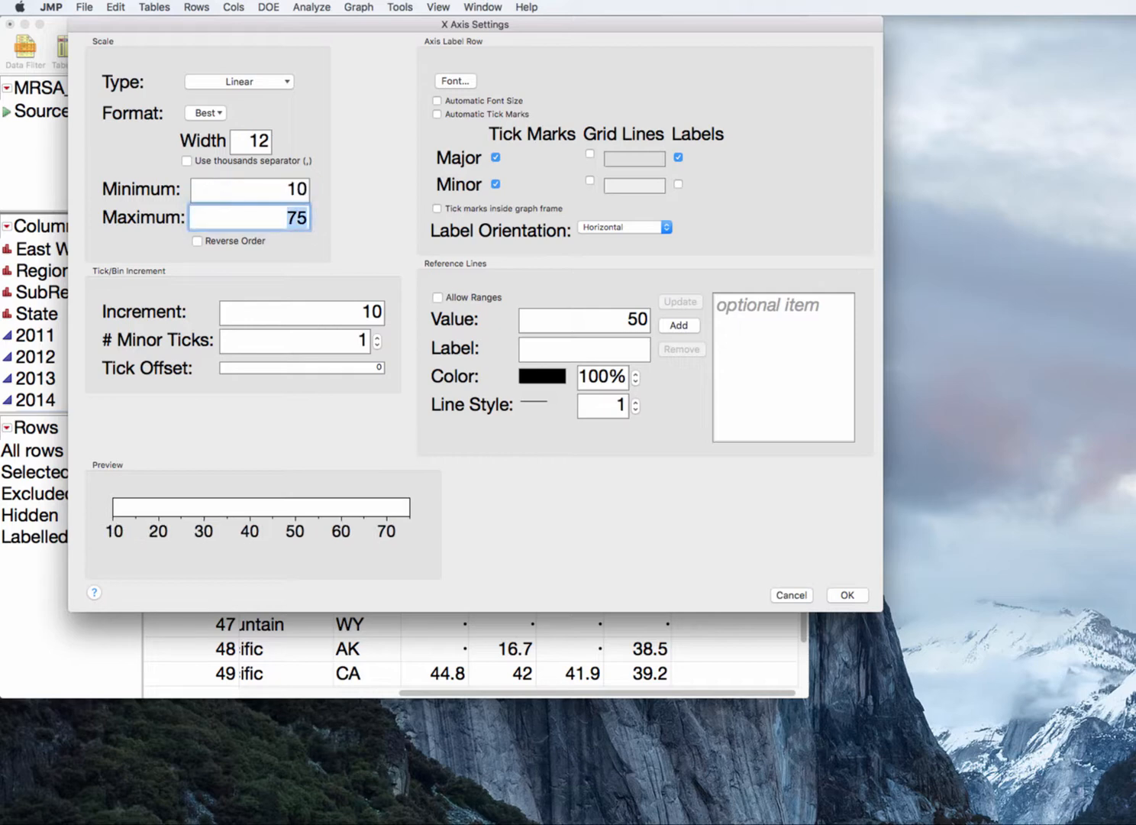
text(80)
click(848, 595)
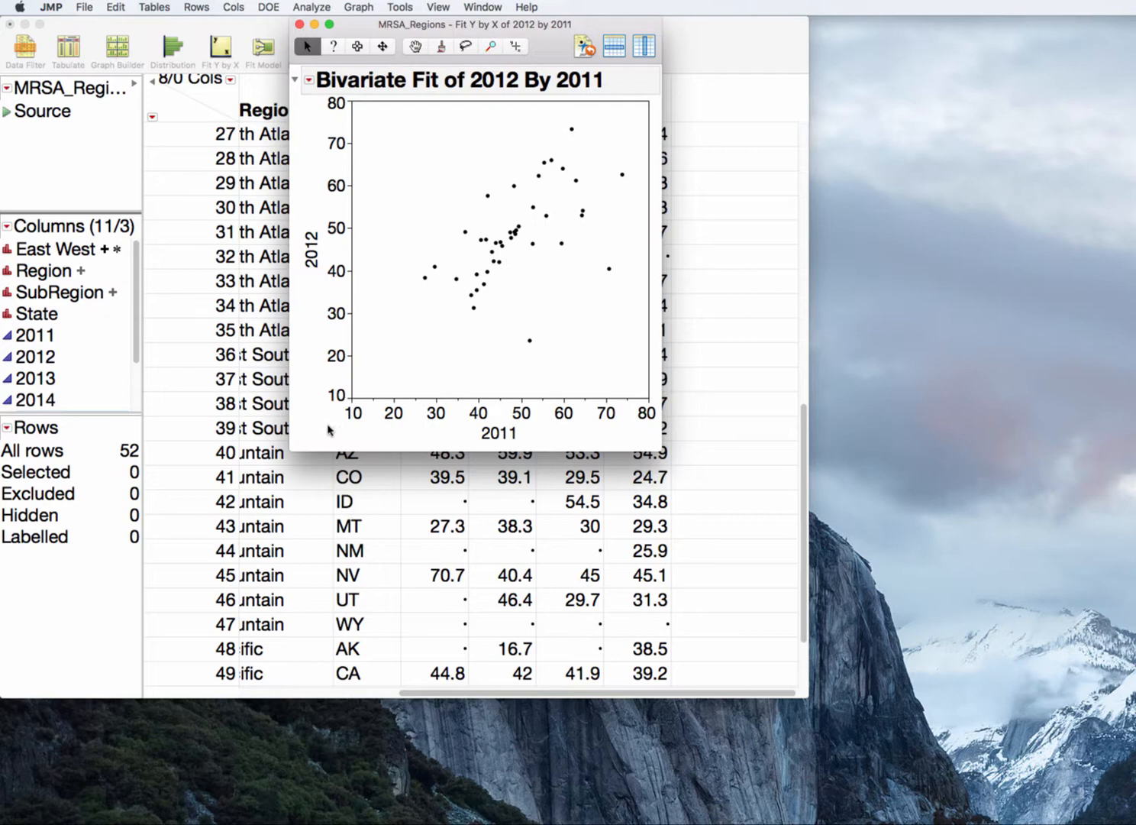
Add a Fit Mean line to the scatterplot and expand its Fit Mean report.
mouse_move(327, 423)
mouse_down()
mouse_move(555, 229)
mouse_move(662, 92)
mouse_up()
click(310, 82)
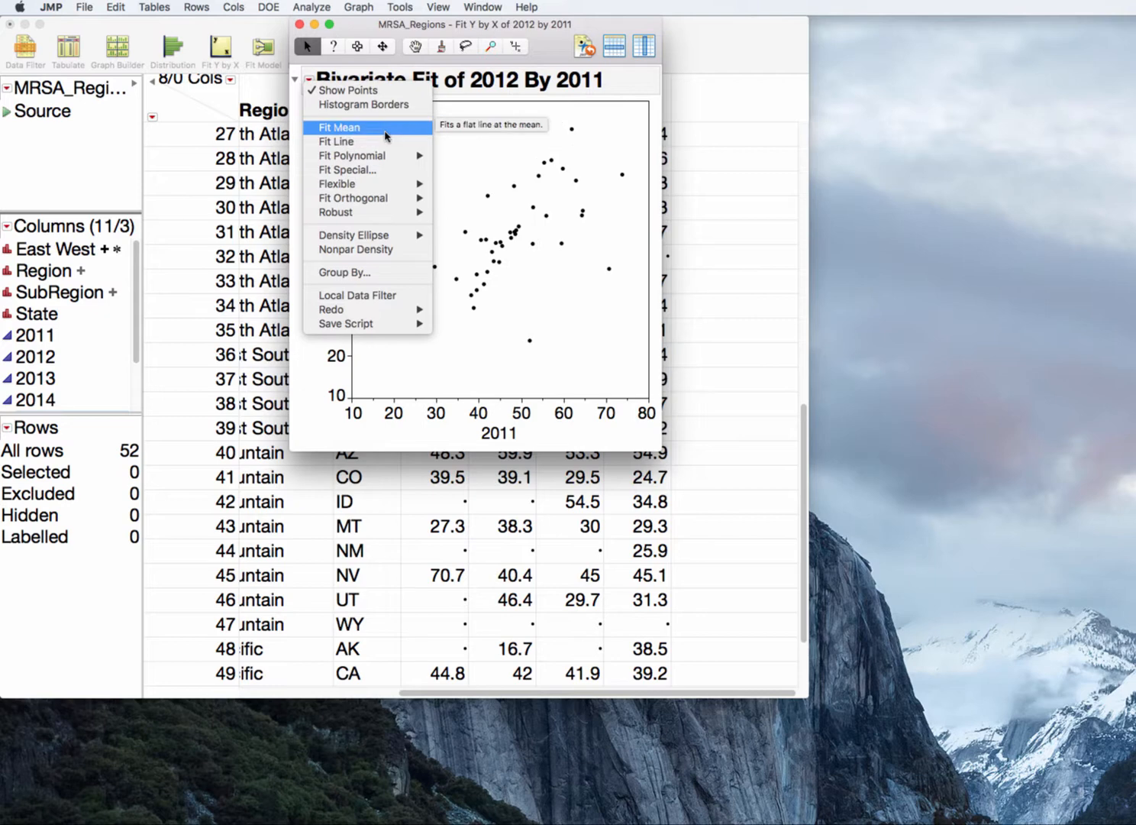
click(386, 136)
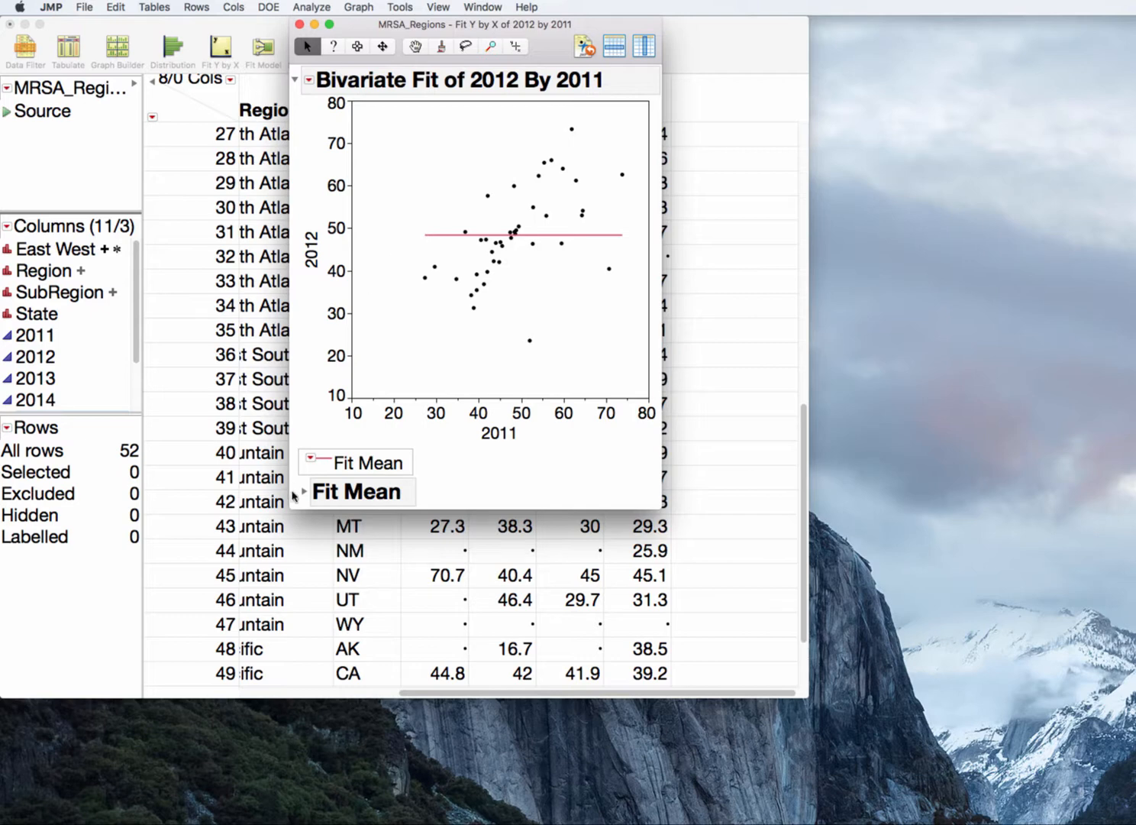
click(303, 492)
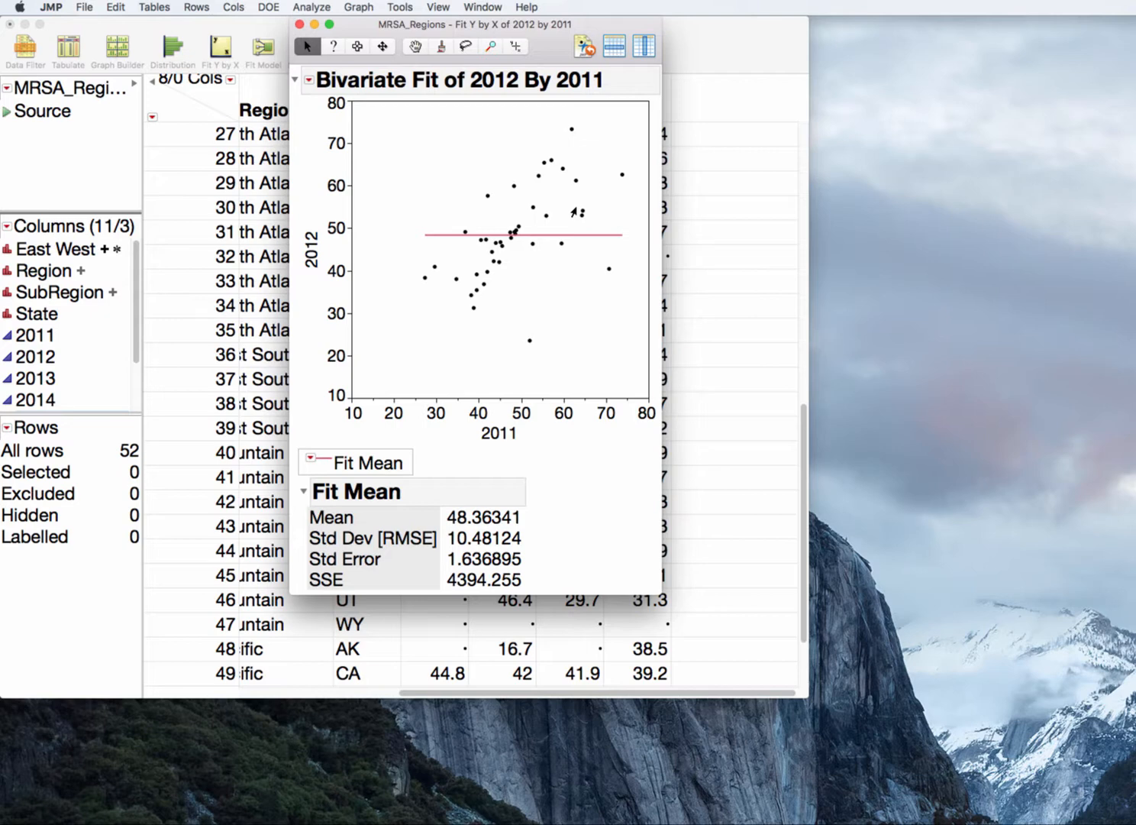
Fit a straight regression line of 2012 by 2011 and color the line blue.
click(309, 84)
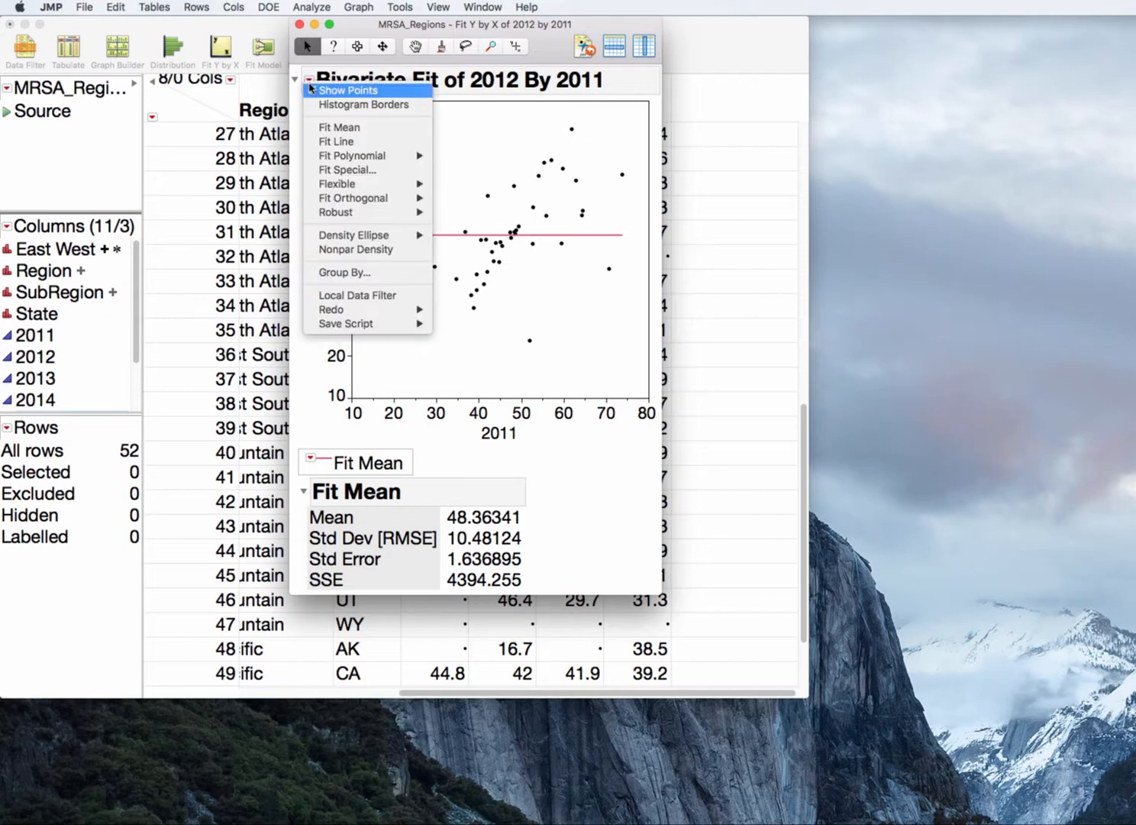
click(341, 145)
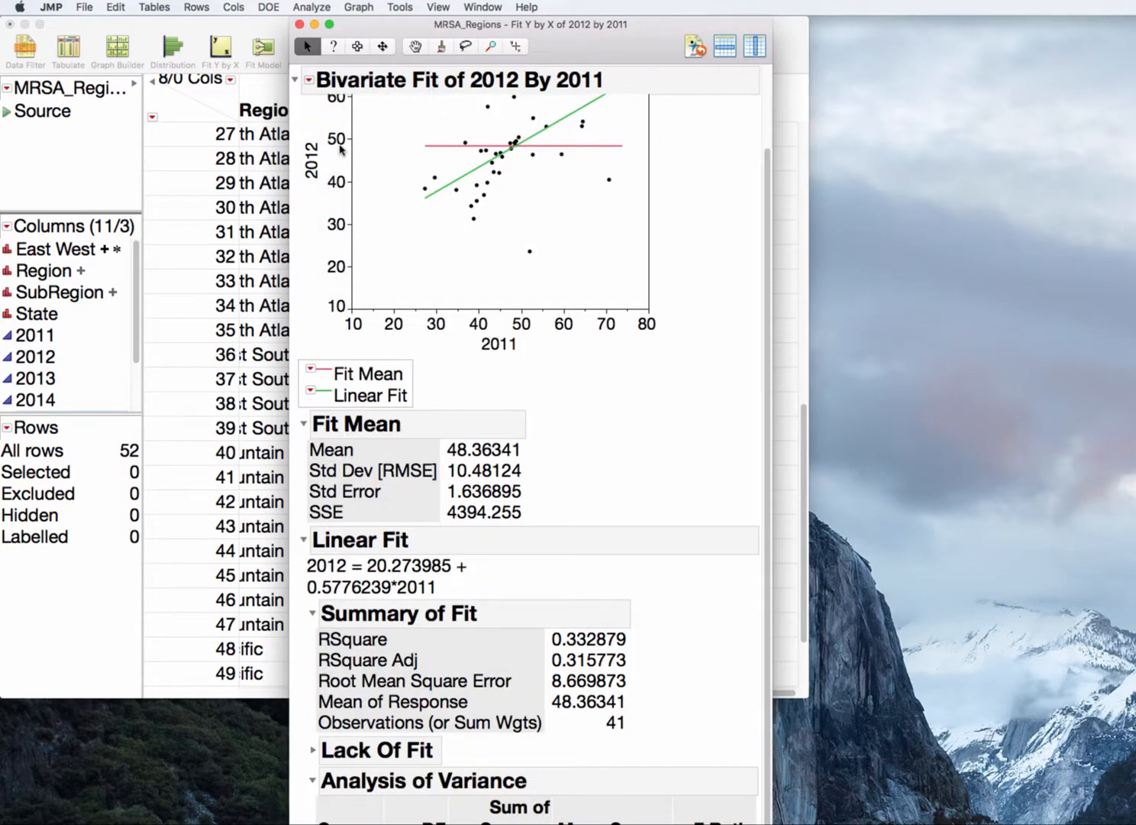
click(311, 391)
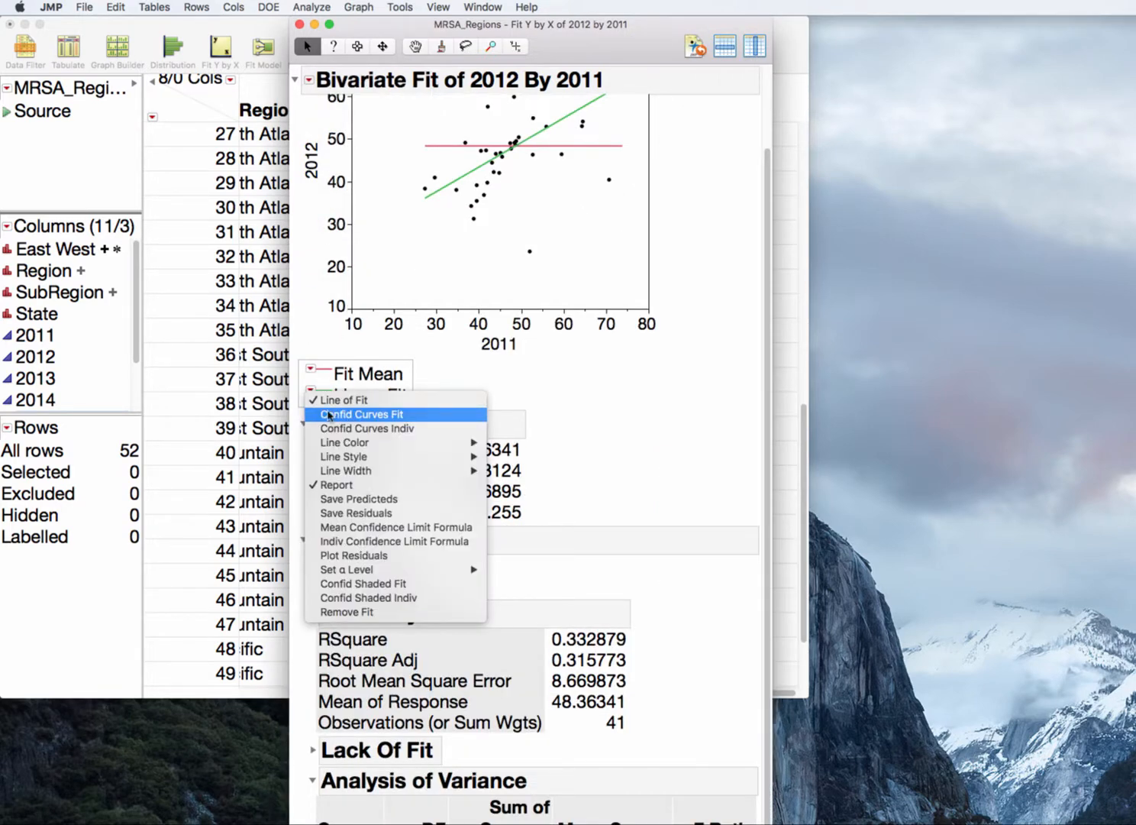
mouse_move(362, 443)
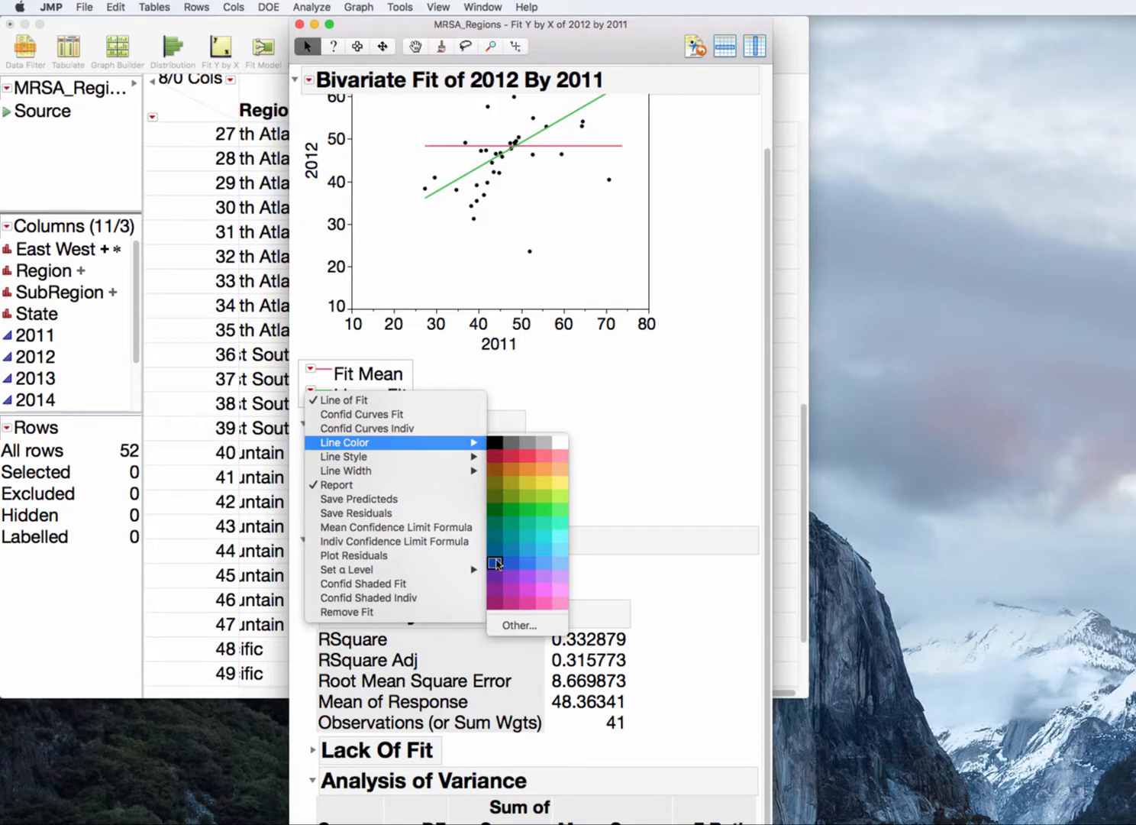
click(497, 564)
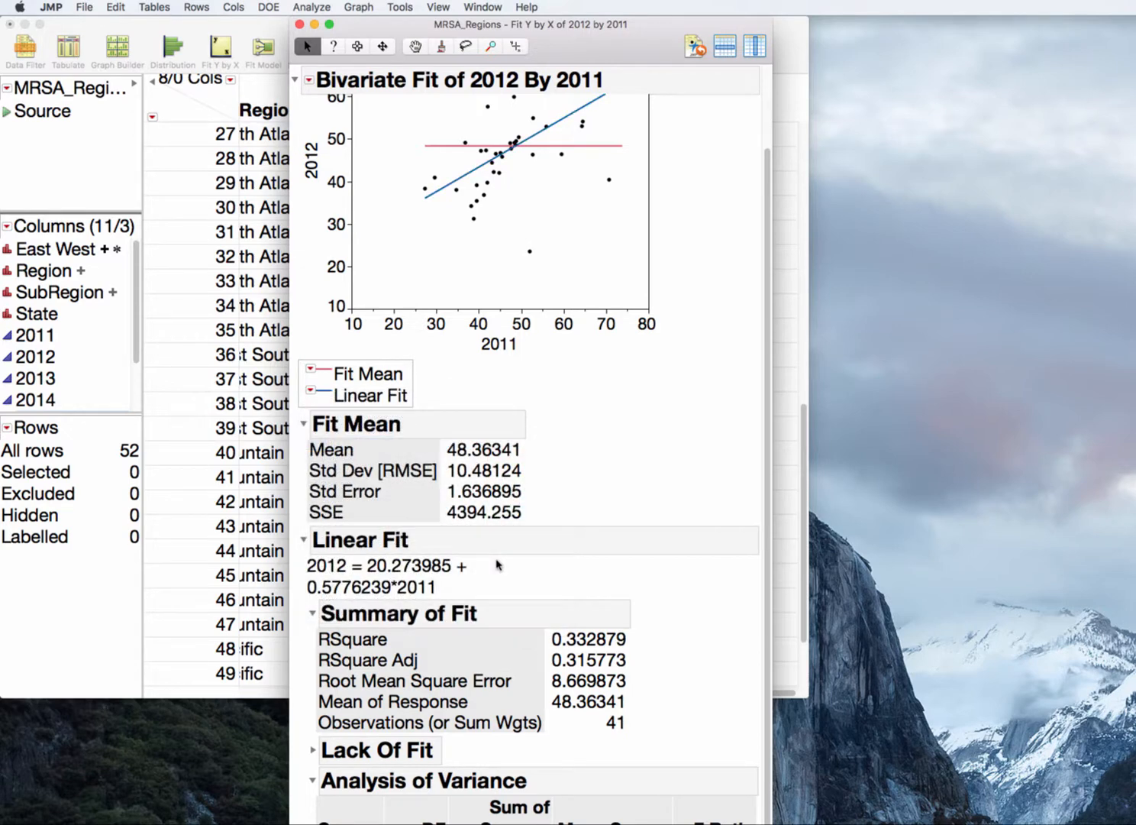
Color the Fit Mean line on the scatterplot black.
click(310, 370)
mouse_move(359, 421)
click(438, 424)
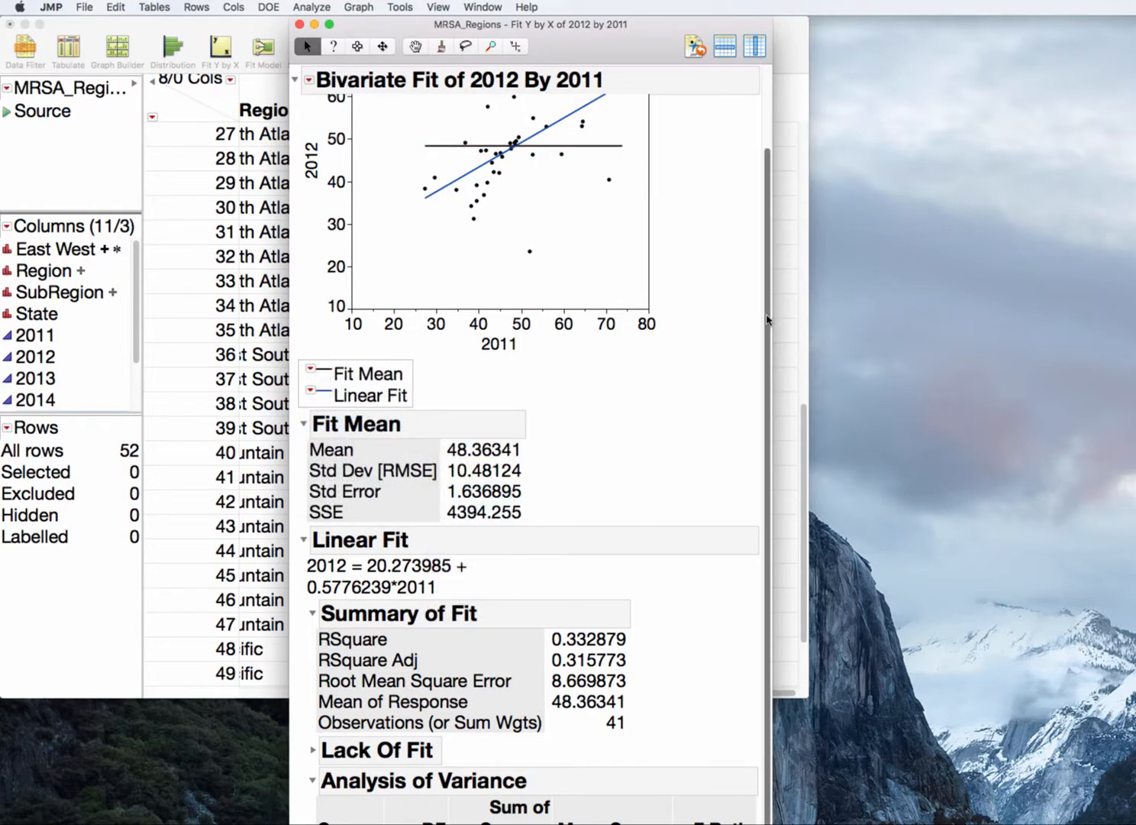
scroll(768, 320, up, 3)
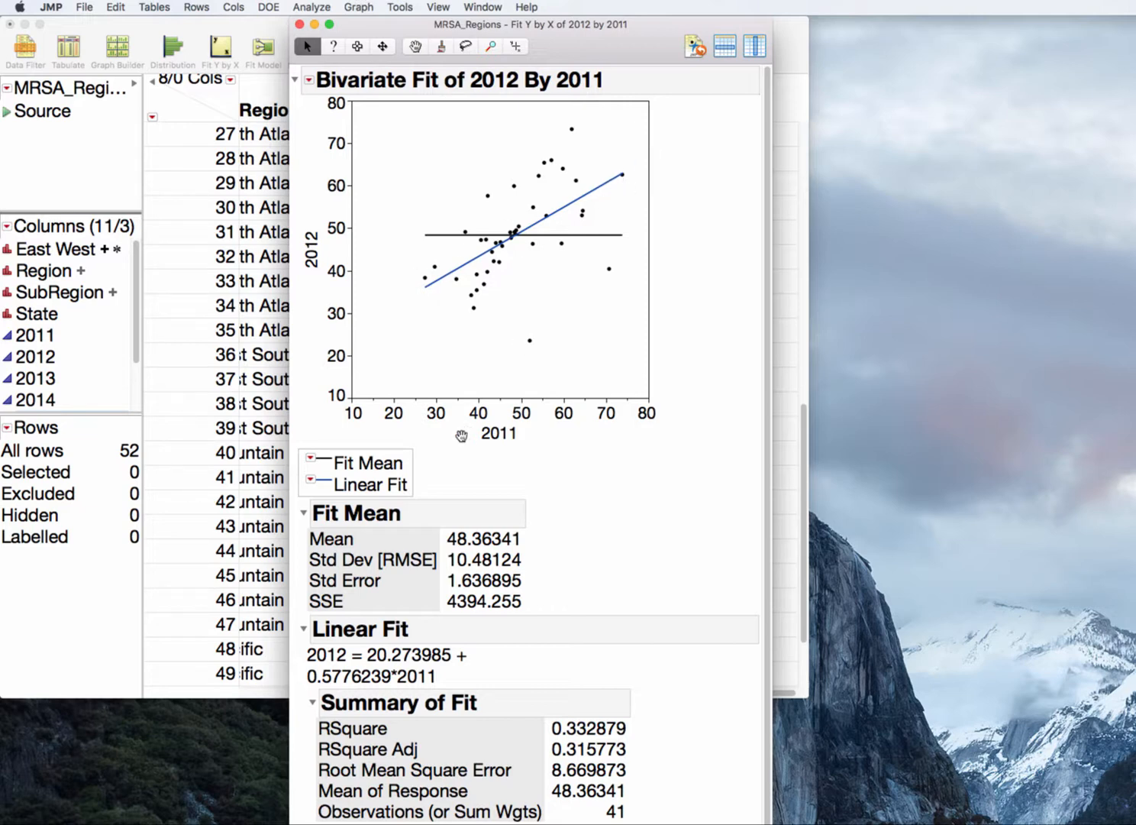
click(311, 480)
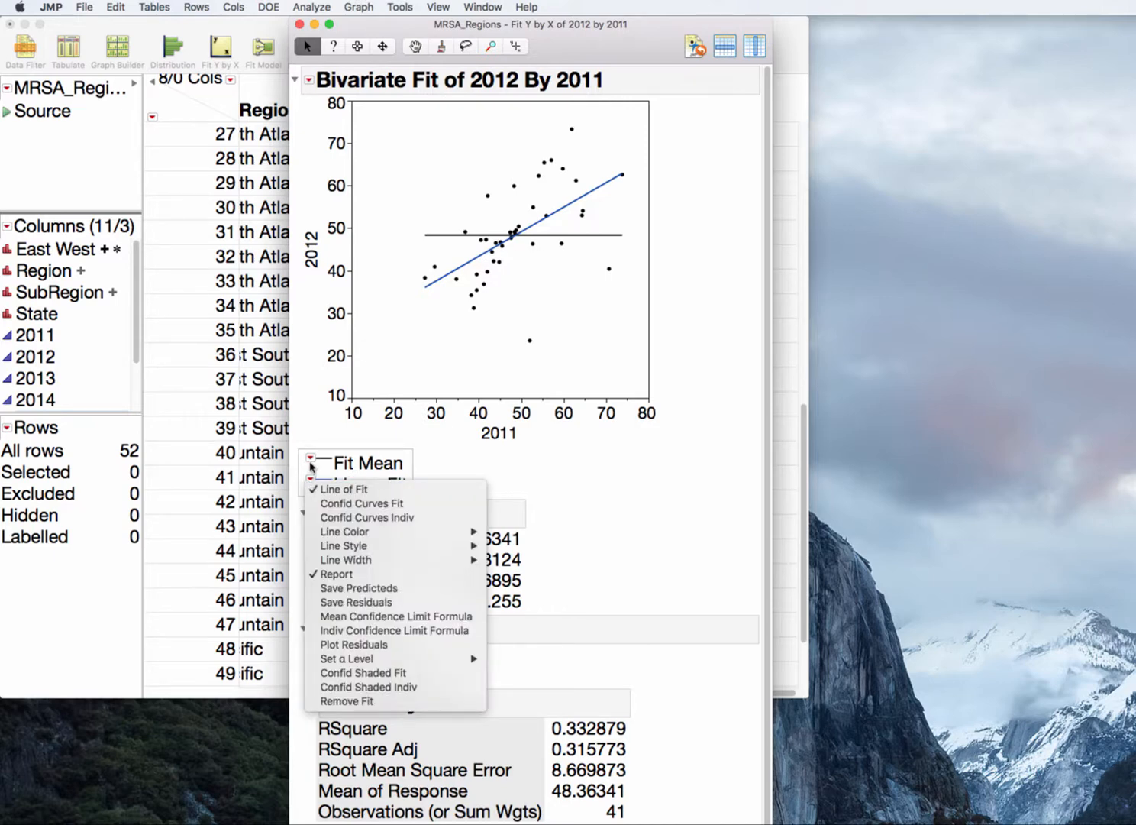
mouse_move(333, 538)
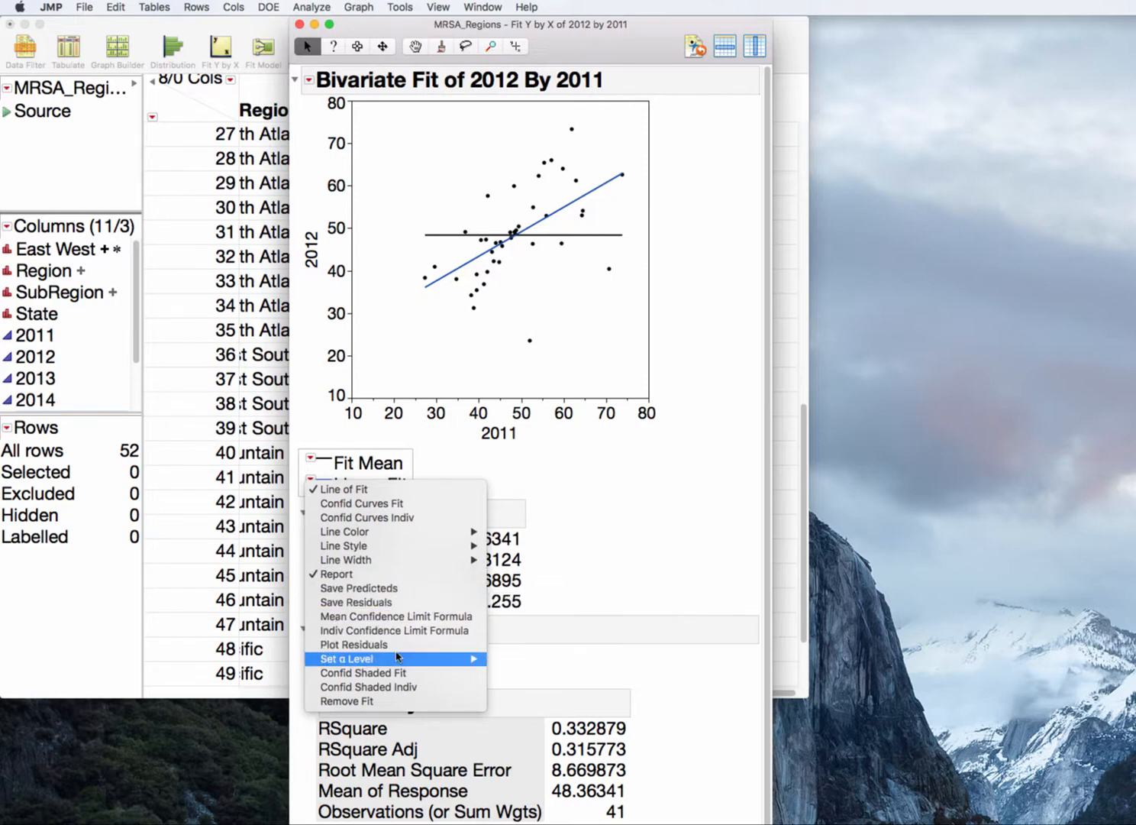
mouse_move(396, 657)
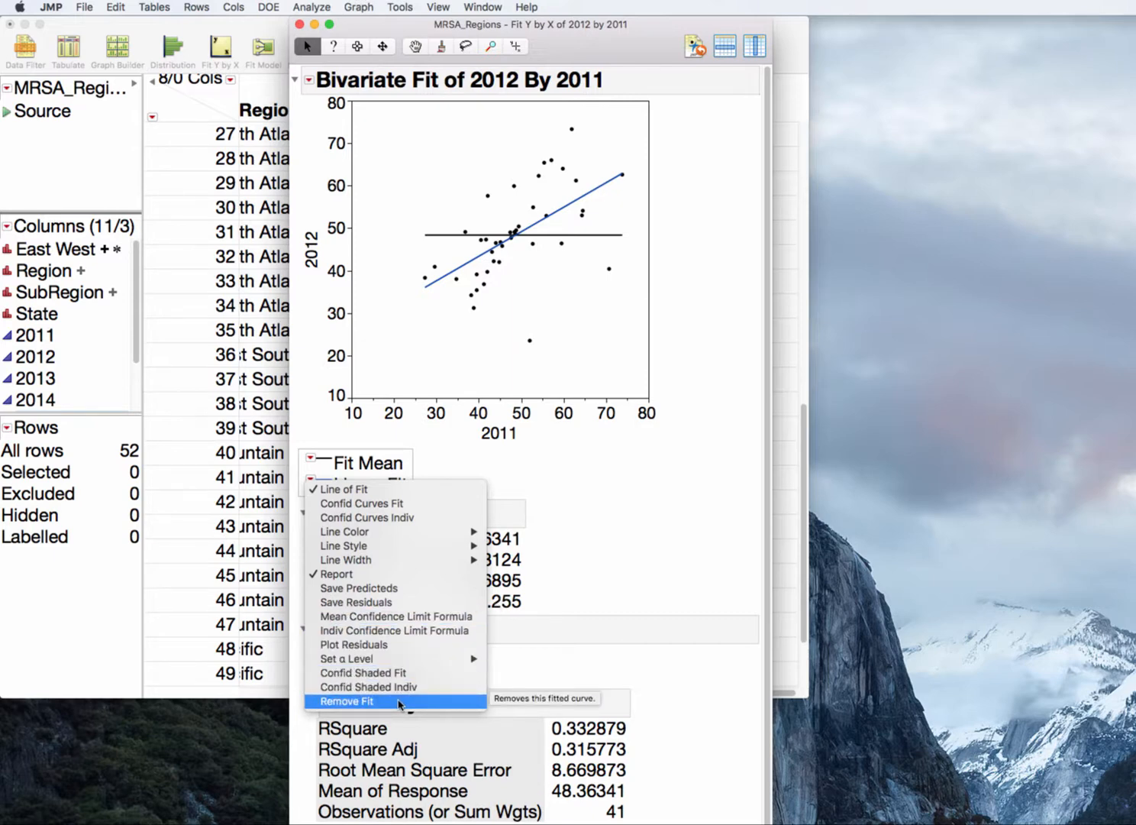
click(588, 581)
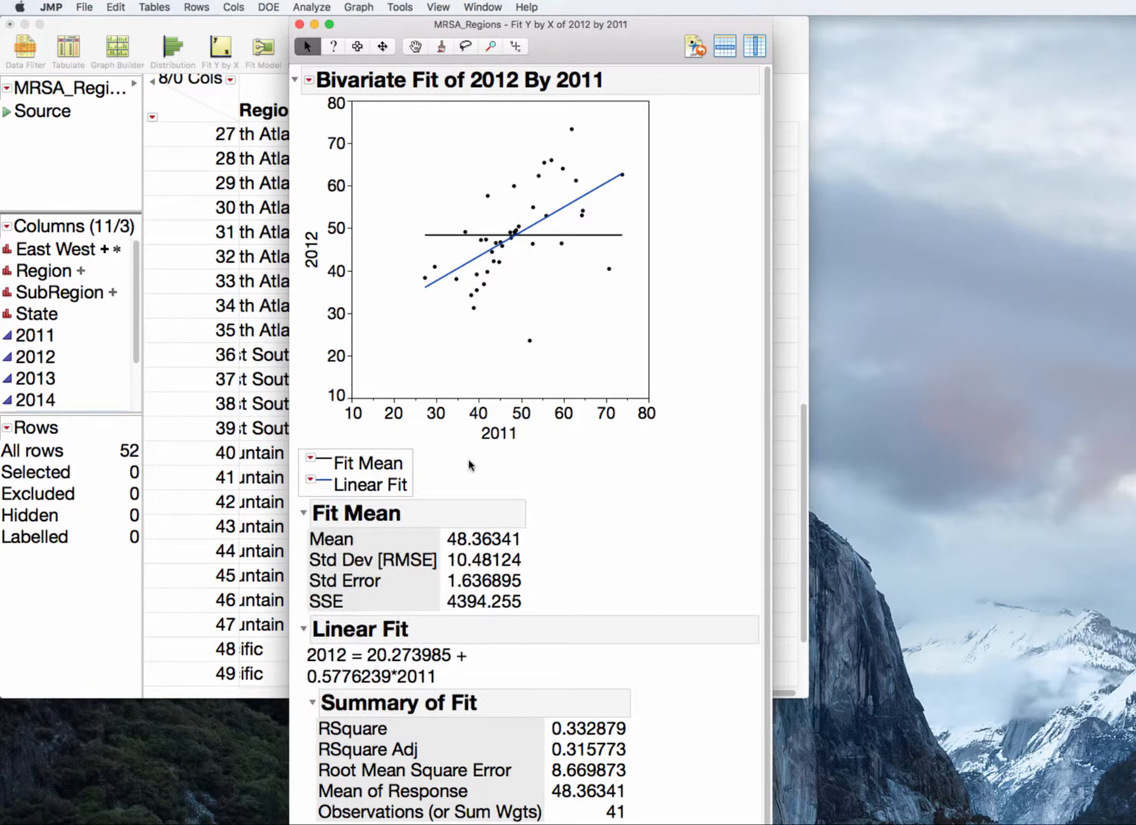
Collapse the Fit Mean report section below the scatterplot.
click(303, 513)
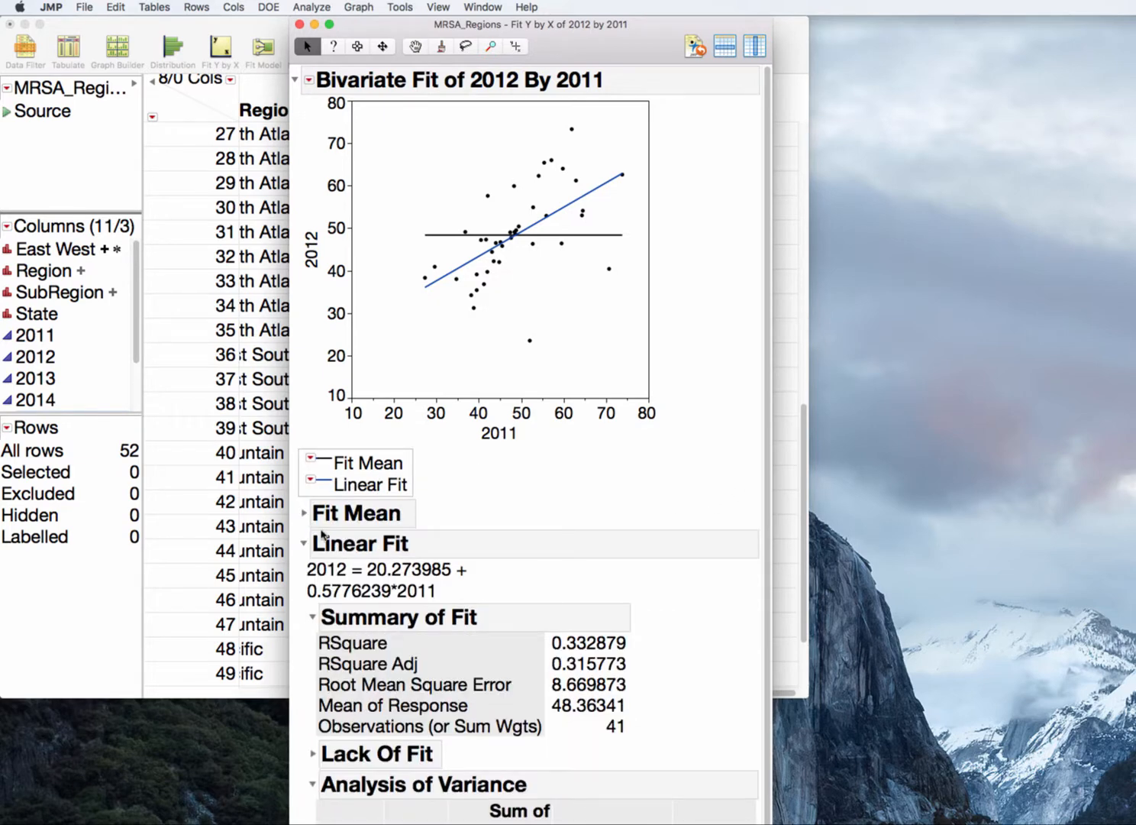
Examine the Linear Fit equation and RSquare value against the regression line on the scatterplot.
click(454, 565)
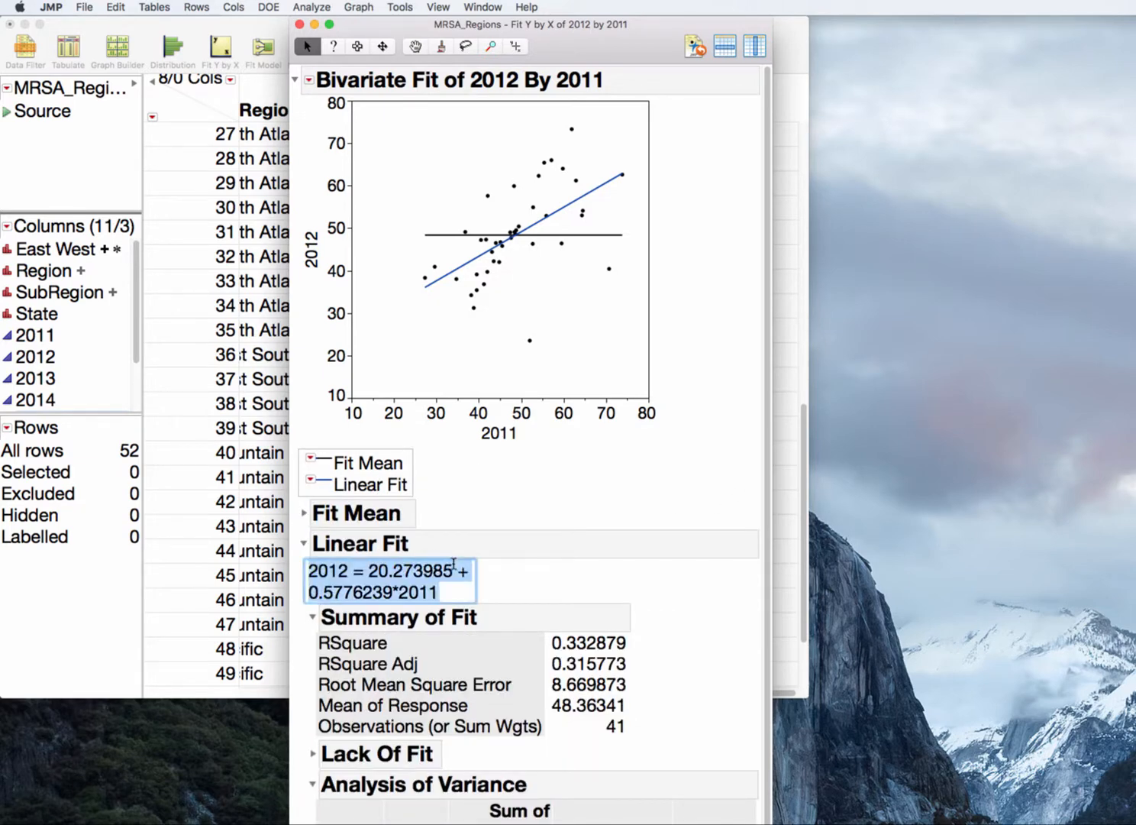
click(496, 586)
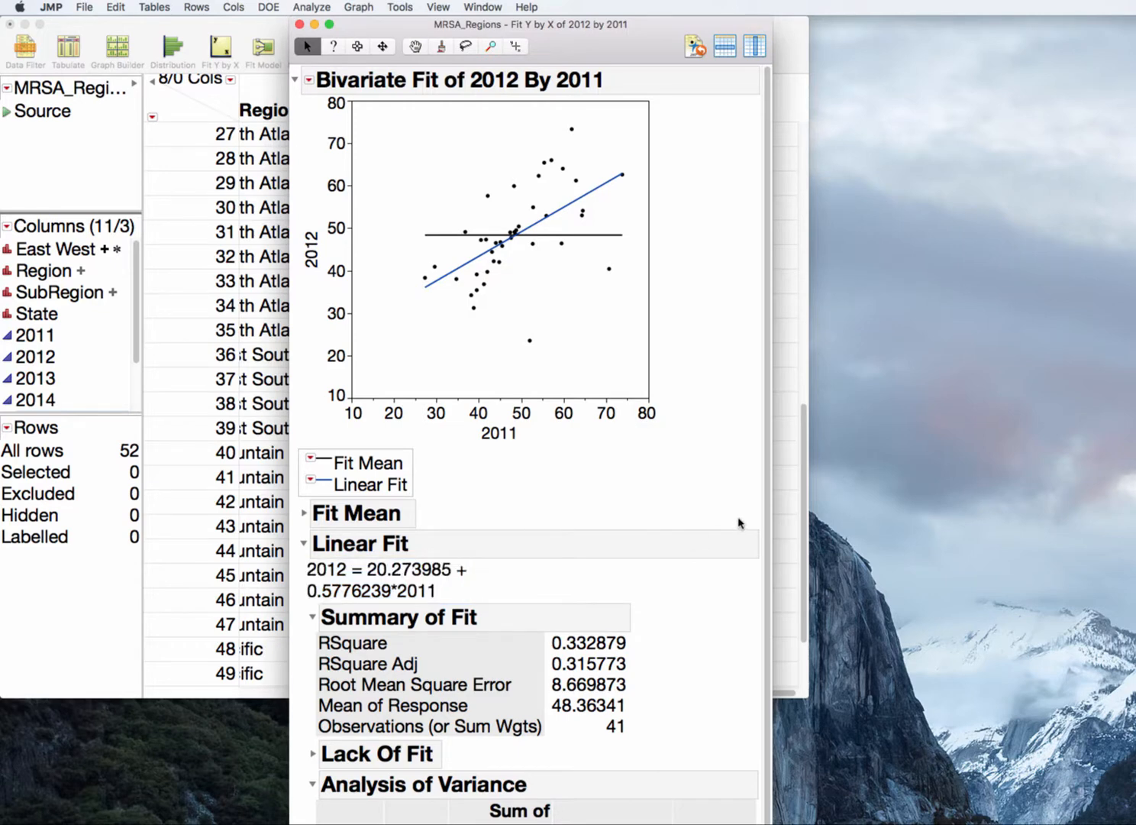
scroll(764, 529, down, 1)
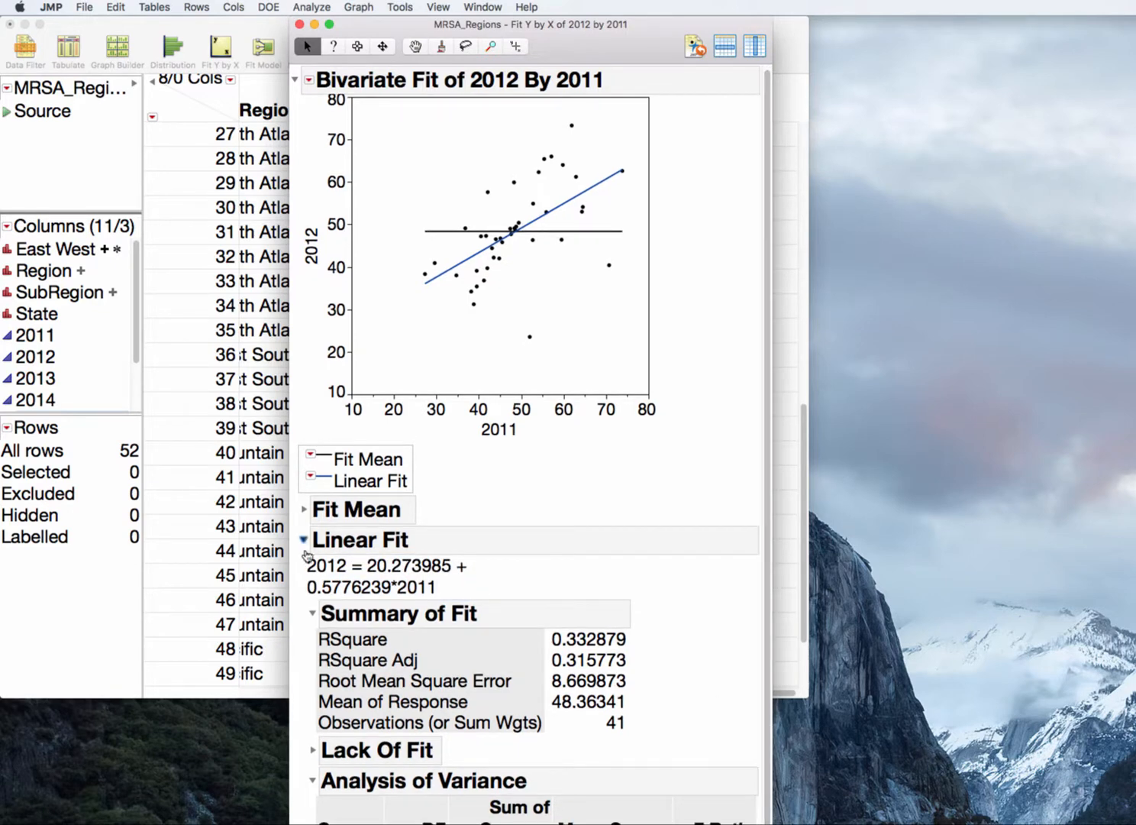
click(371, 566)
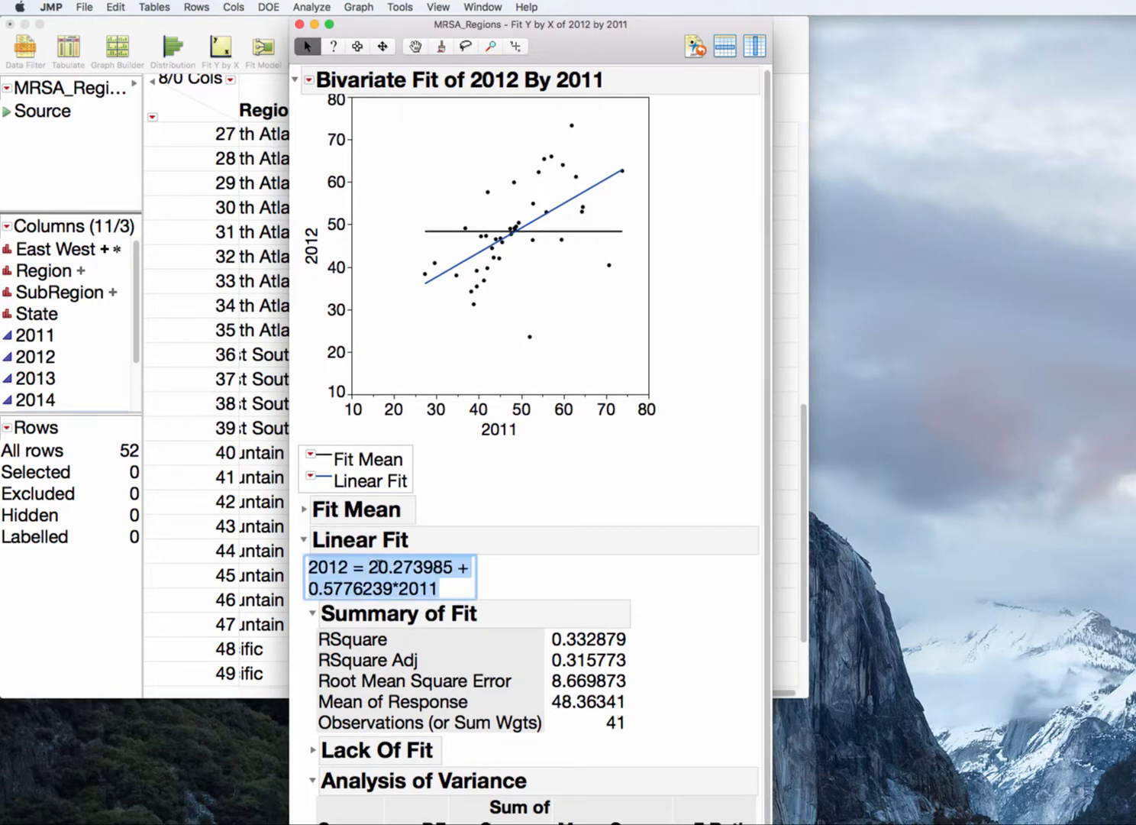
click(432, 290)
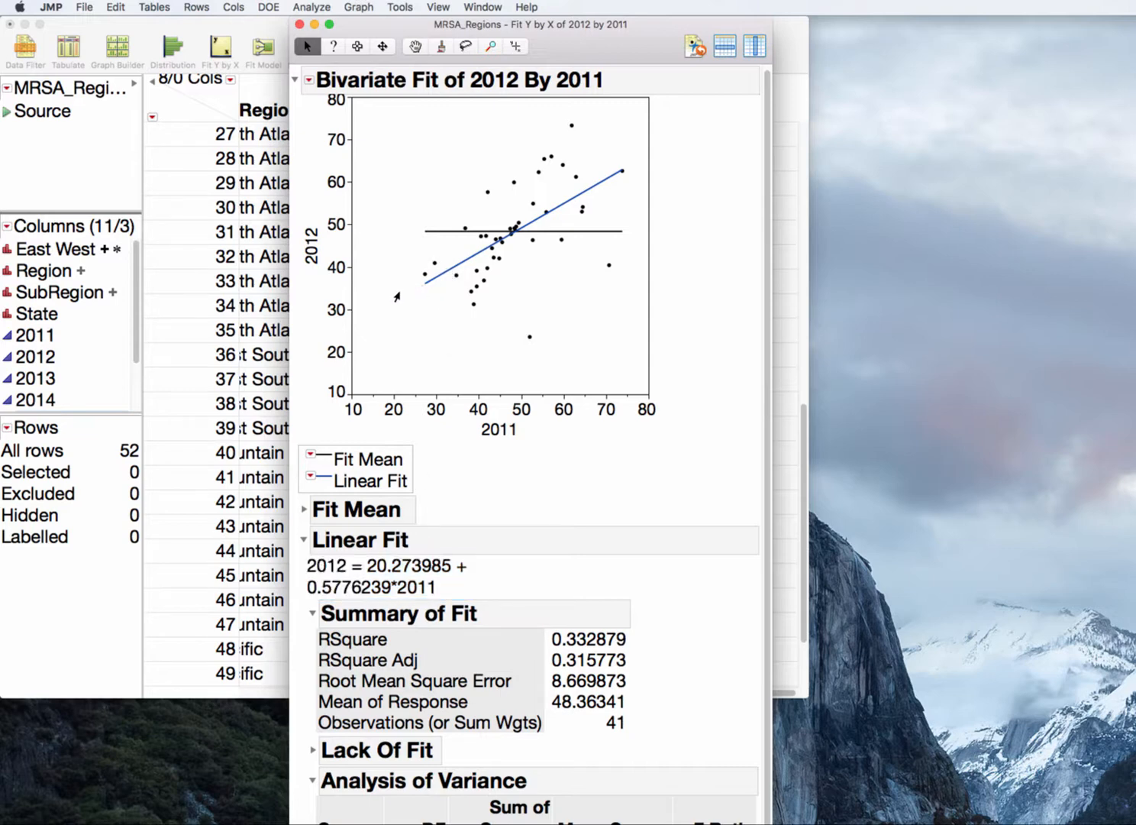
drag(420, 287, 353, 326)
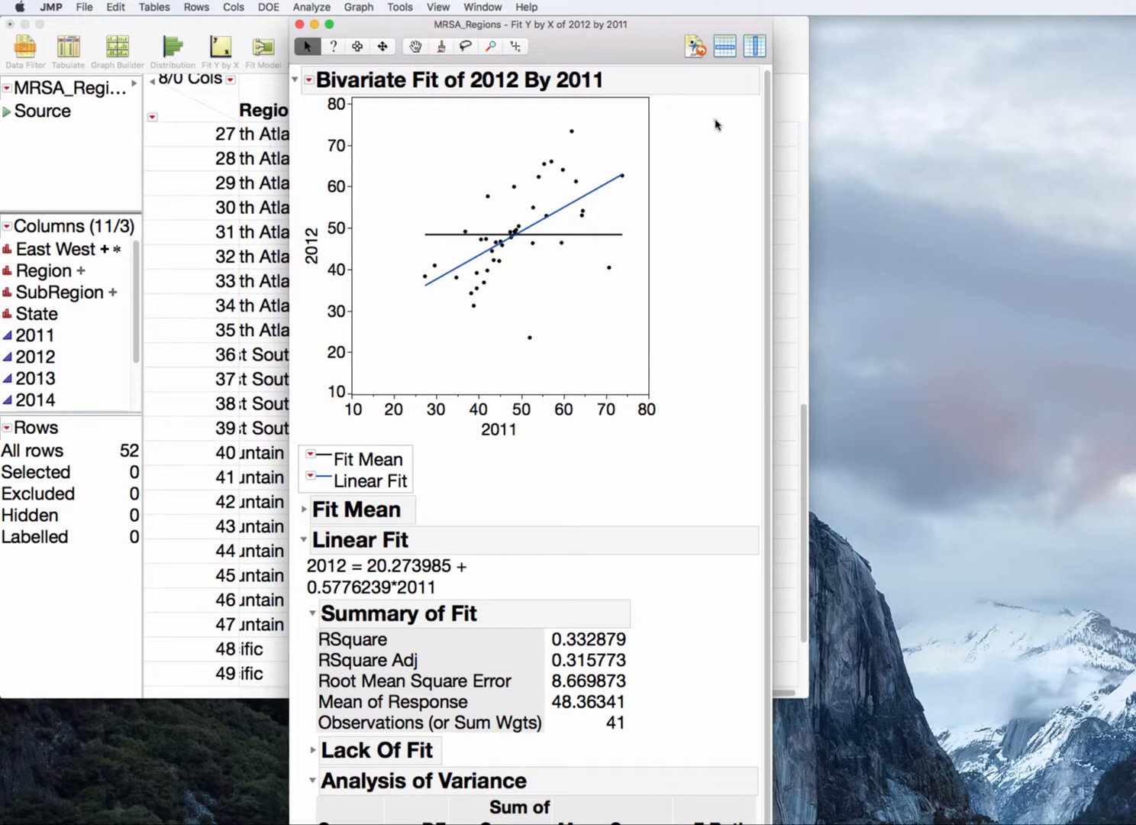
drag(716, 122, 330, 355)
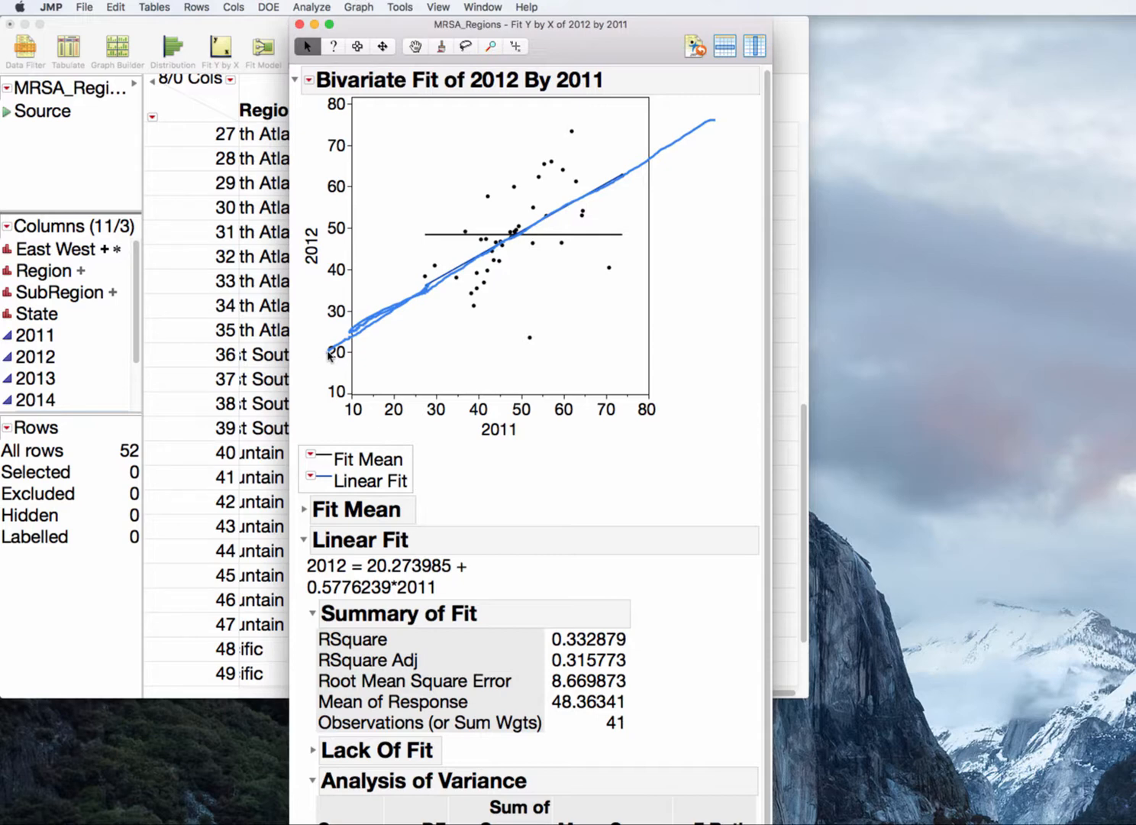
drag(330, 355, 330, 357)
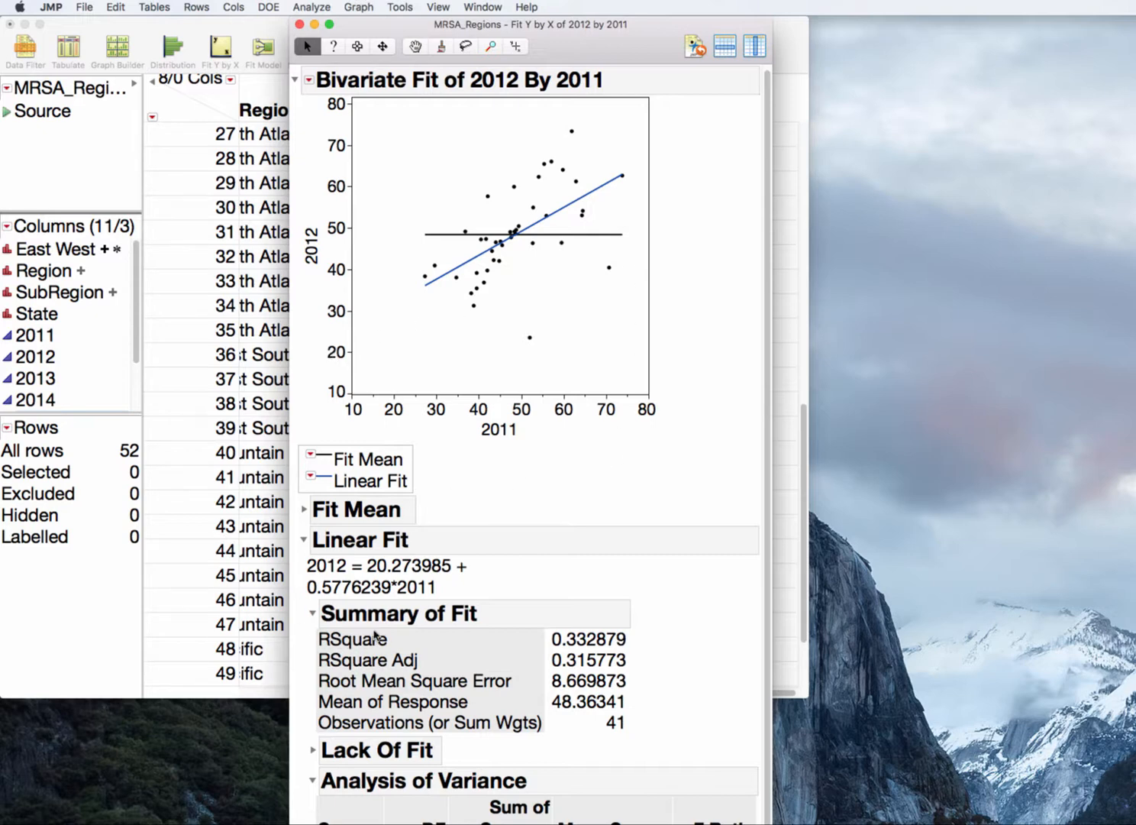
mouse_move(720, 641)
mouse_down()
mouse_move(638, 639)
mouse_move(653, 658)
mouse_up()
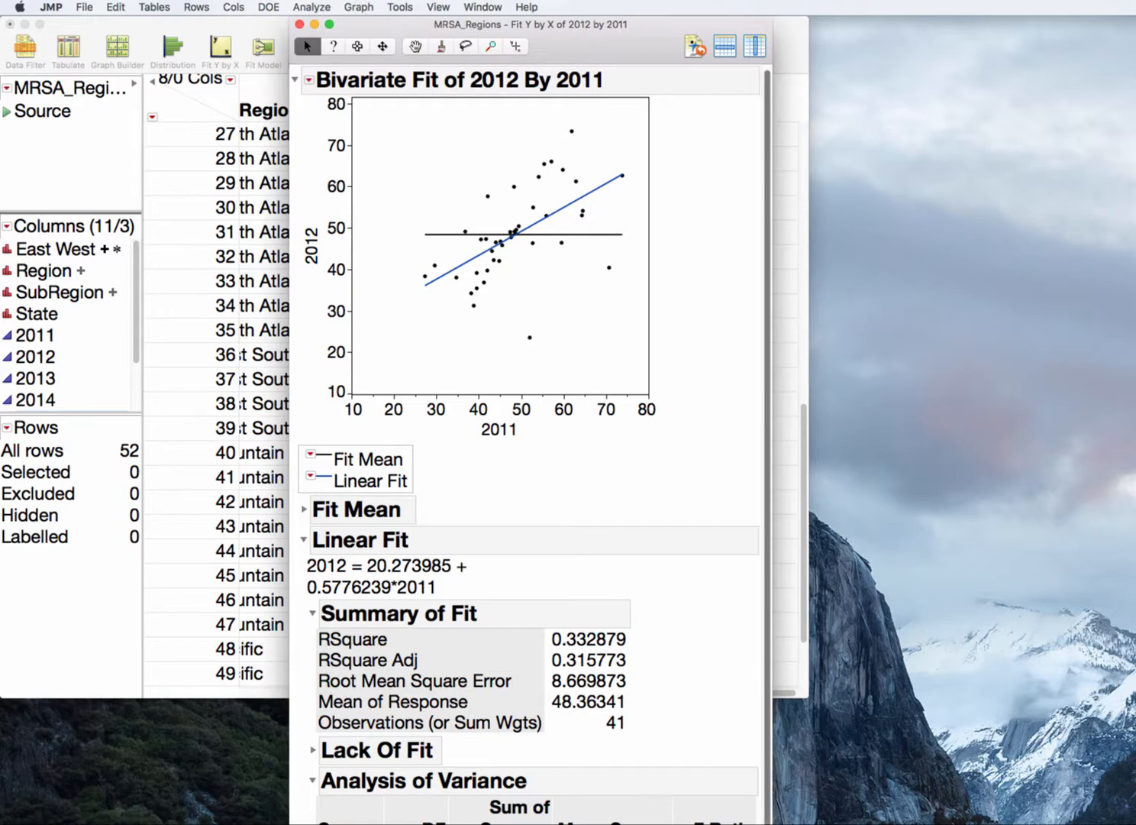
scroll(527, 443, up, 1)
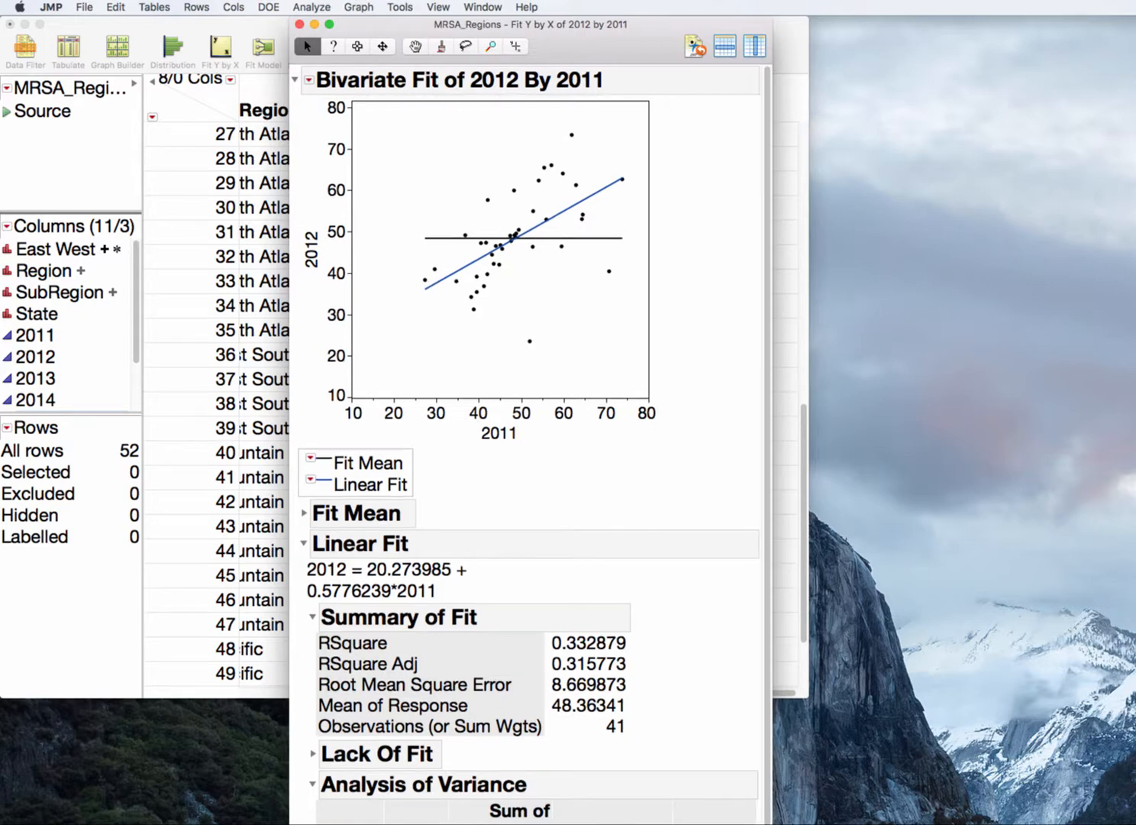
Shorten the Bivariate Fit report window and bring the Analysis of Variance and Parameter Estimates tables into view.
drag(768, 822, 767, 767)
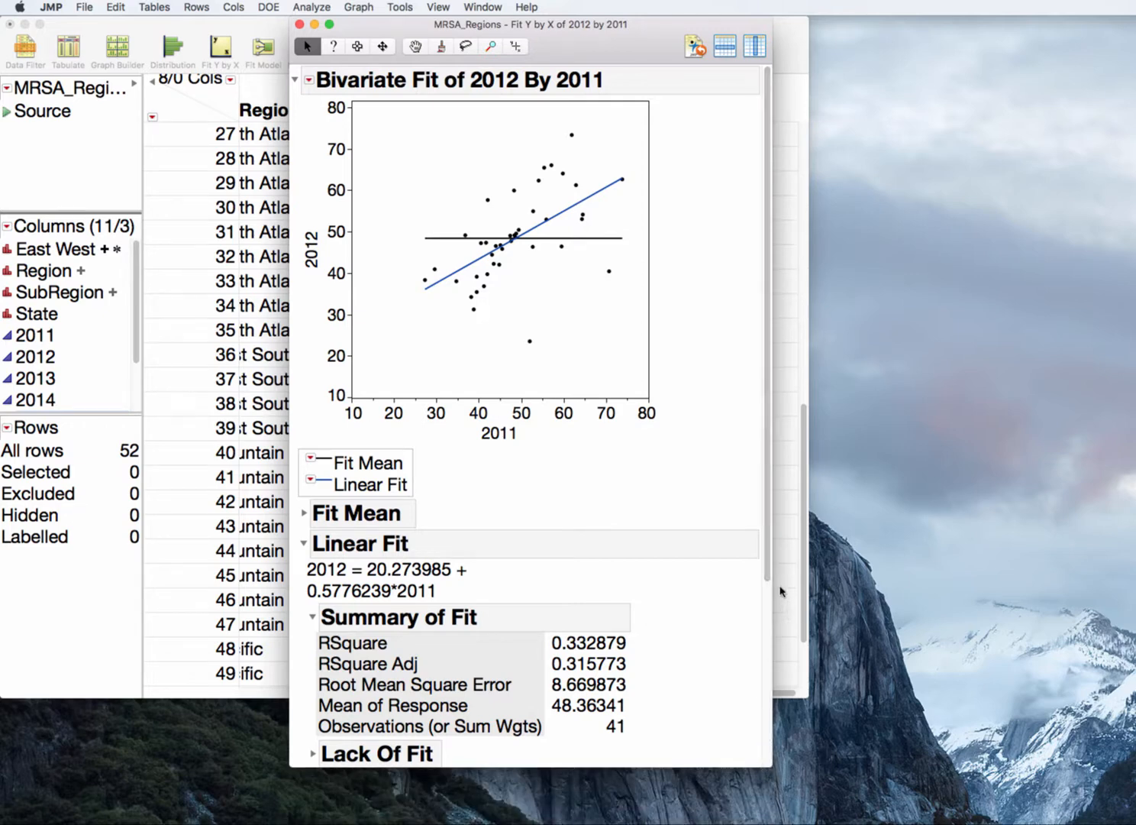
scroll(758, 766, down, 8)
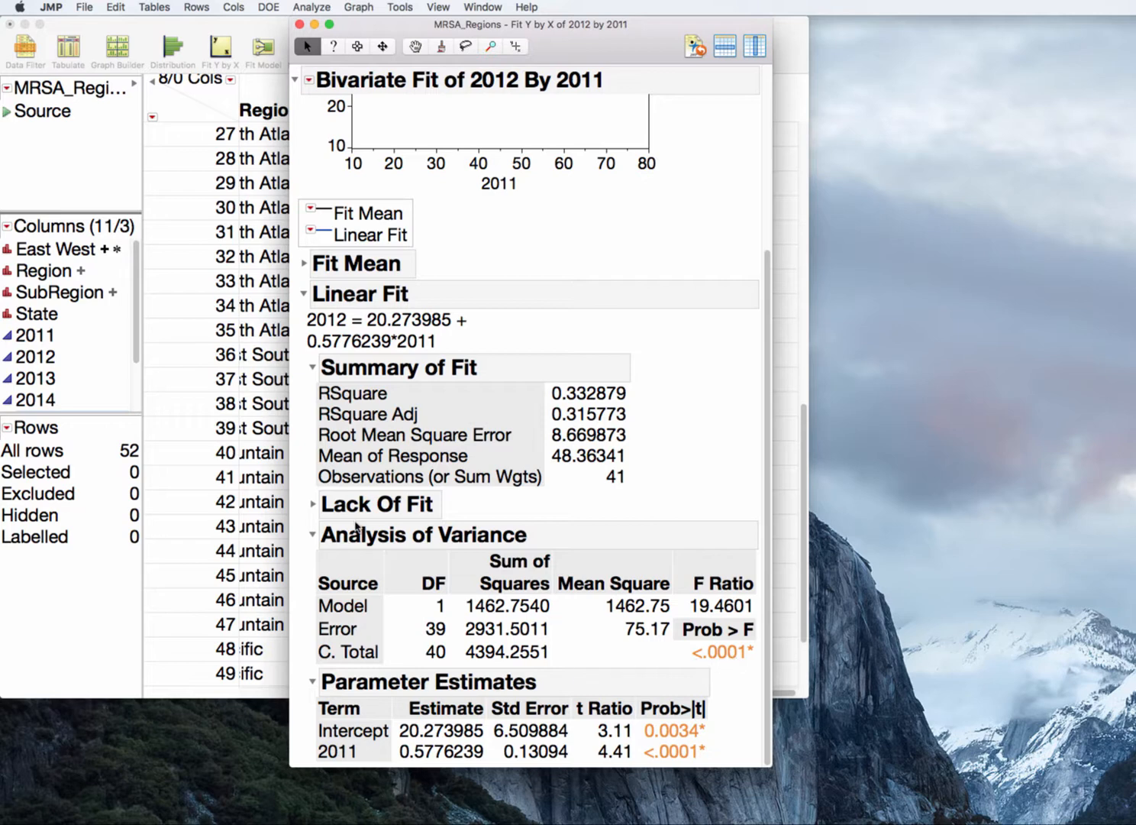
Temporarily collapse the Analysis of Variance section to examine the Parameter Estimates table.
click(312, 535)
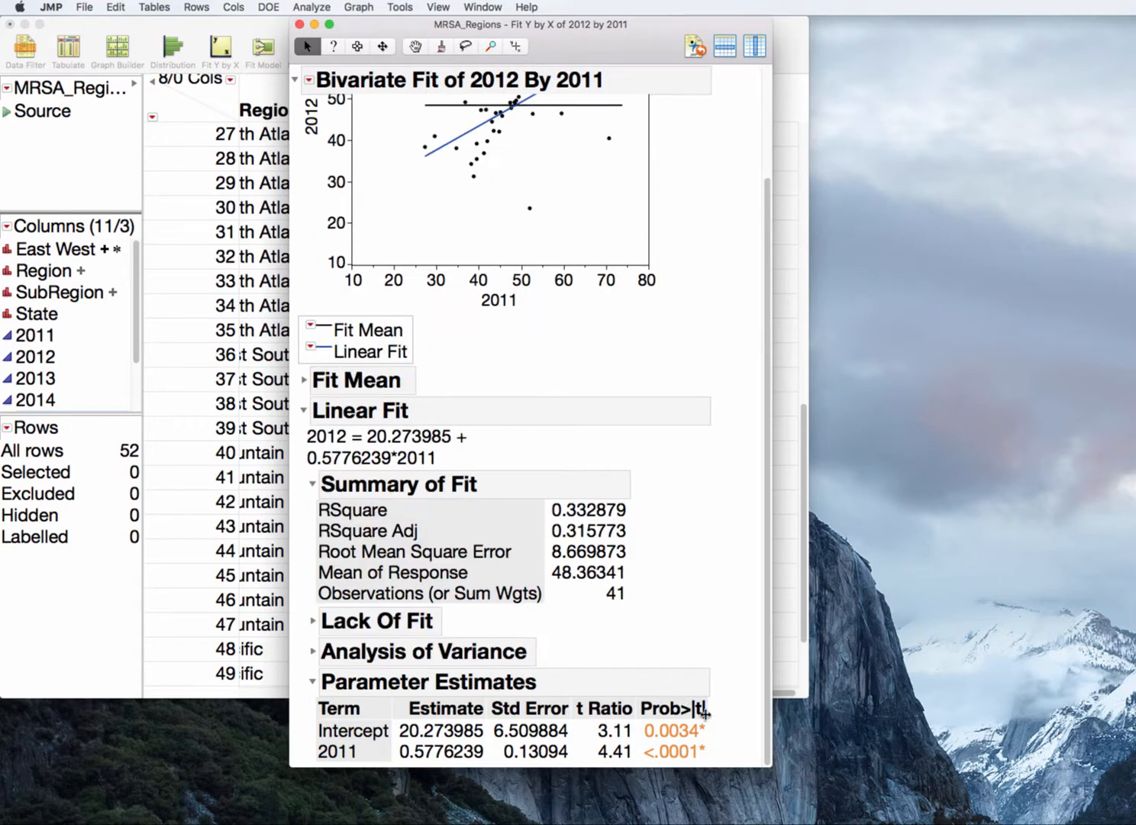
drag(748, 750, 696, 750)
click(313, 651)
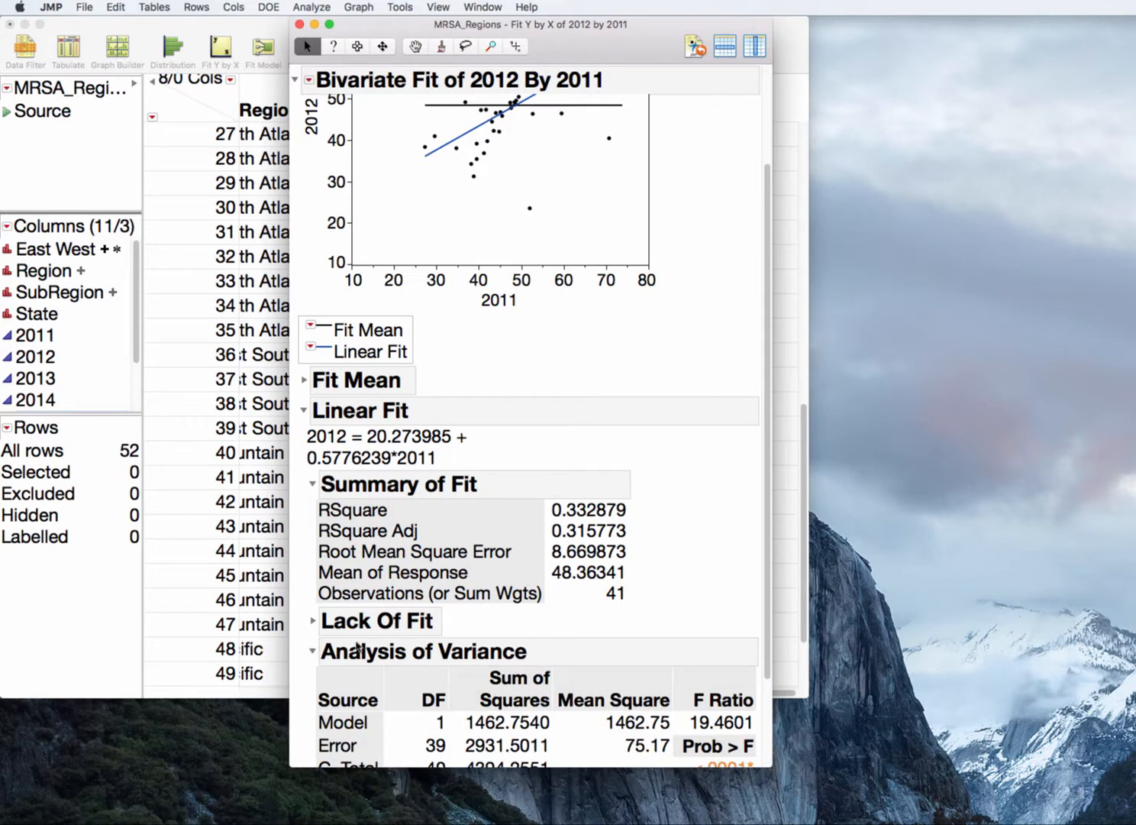
Examine the model, error and total sums of squares in the Analysis of Variance table against RSquare.
drag(768, 616, 758, 722)
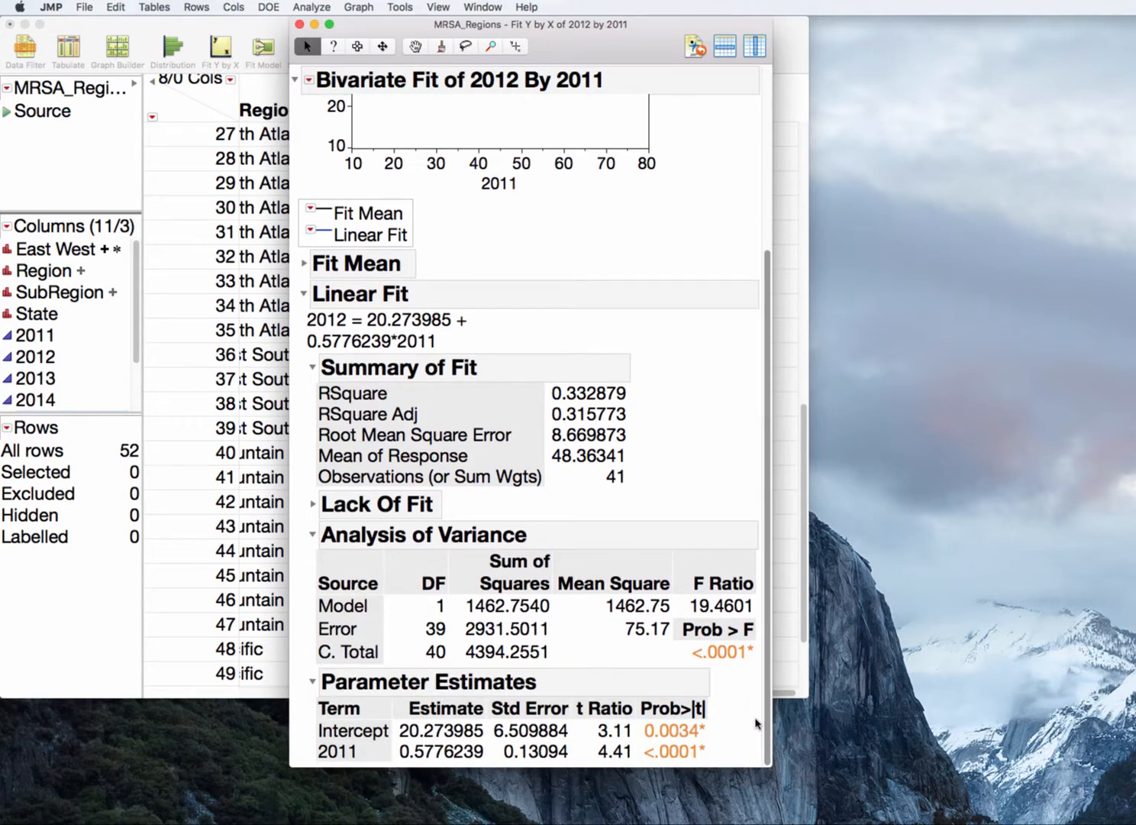
mouse_move(457, 670)
mouse_down()
mouse_move(513, 678)
mouse_move(565, 656)
mouse_move(467, 642)
mouse_move(460, 664)
mouse_up()
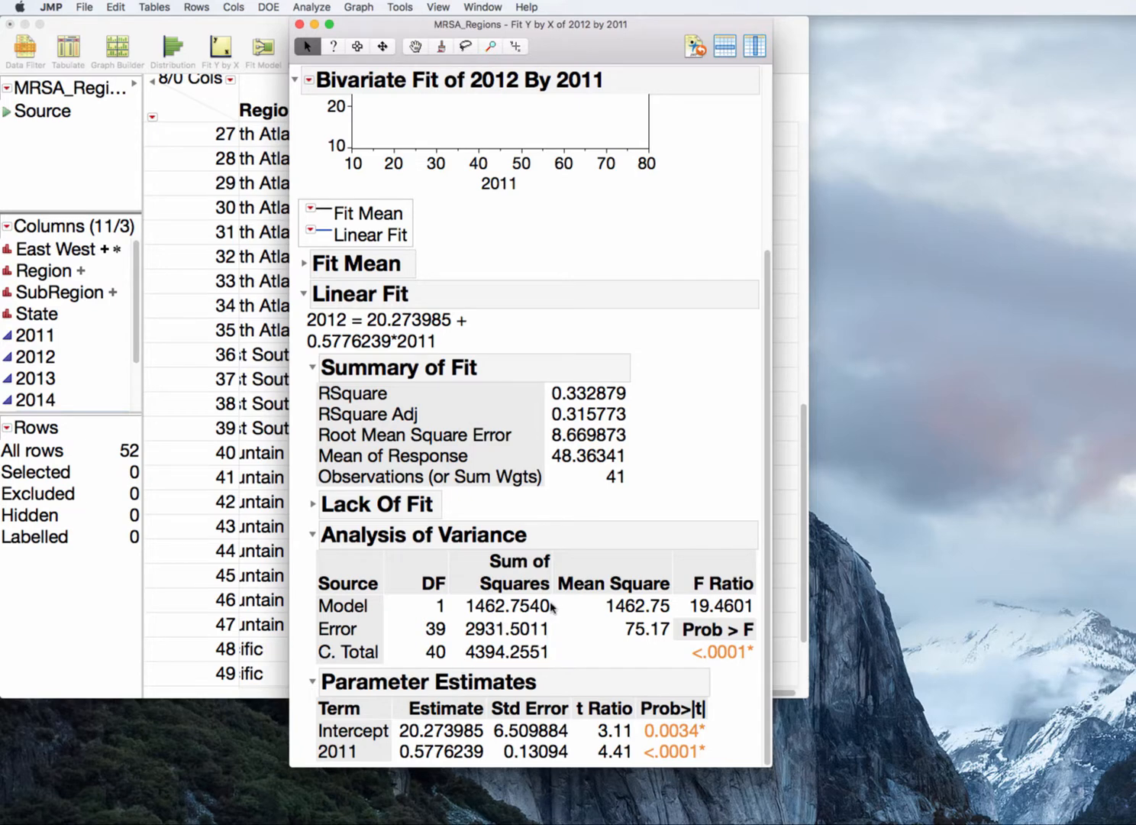
drag(558, 600, 479, 623)
mouse_move(550, 619)
mouse_down()
mouse_move(464, 641)
mouse_move(552, 648)
mouse_move(563, 624)
mouse_up()
mouse_move(691, 388)
mouse_down()
mouse_move(558, 390)
mouse_move(600, 403)
mouse_move(663, 393)
mouse_up()
mouse_move(584, 627)
mouse_down()
mouse_move(448, 621)
mouse_move(520, 651)
mouse_move(560, 648)
mouse_move(569, 628)
mouse_move(457, 611)
mouse_move(535, 637)
mouse_move(564, 590)
mouse_up()
mouse_move(553, 645)
mouse_down()
mouse_move(490, 649)
mouse_move(470, 665)
mouse_move(565, 654)
mouse_move(462, 656)
mouse_move(535, 669)
mouse_move(556, 659)
mouse_up()
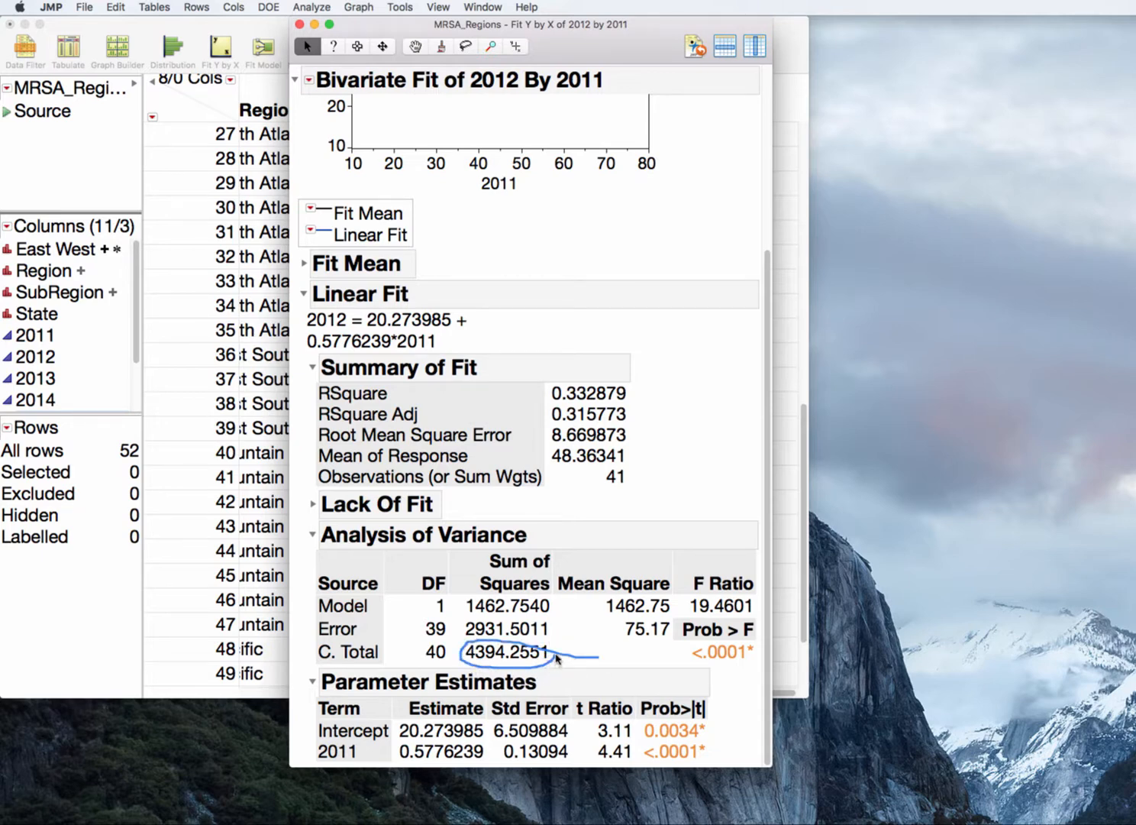
mouse_move(563, 605)
mouse_down()
mouse_move(496, 592)
mouse_move(466, 619)
mouse_move(575, 623)
mouse_move(556, 600)
mouse_up()
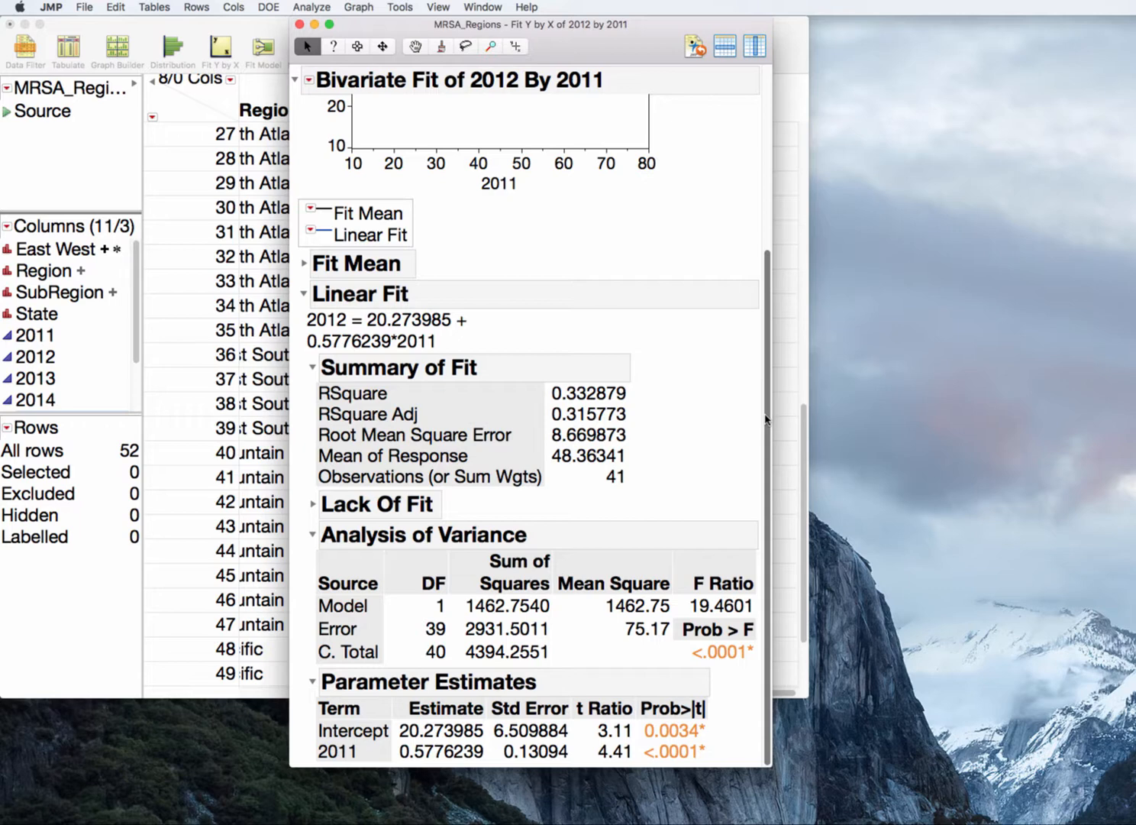
Compare the mean and regression lines on the scatterplot with the Analysis of Variance and Parameter Estimates tables.
drag(766, 419, 767, 188)
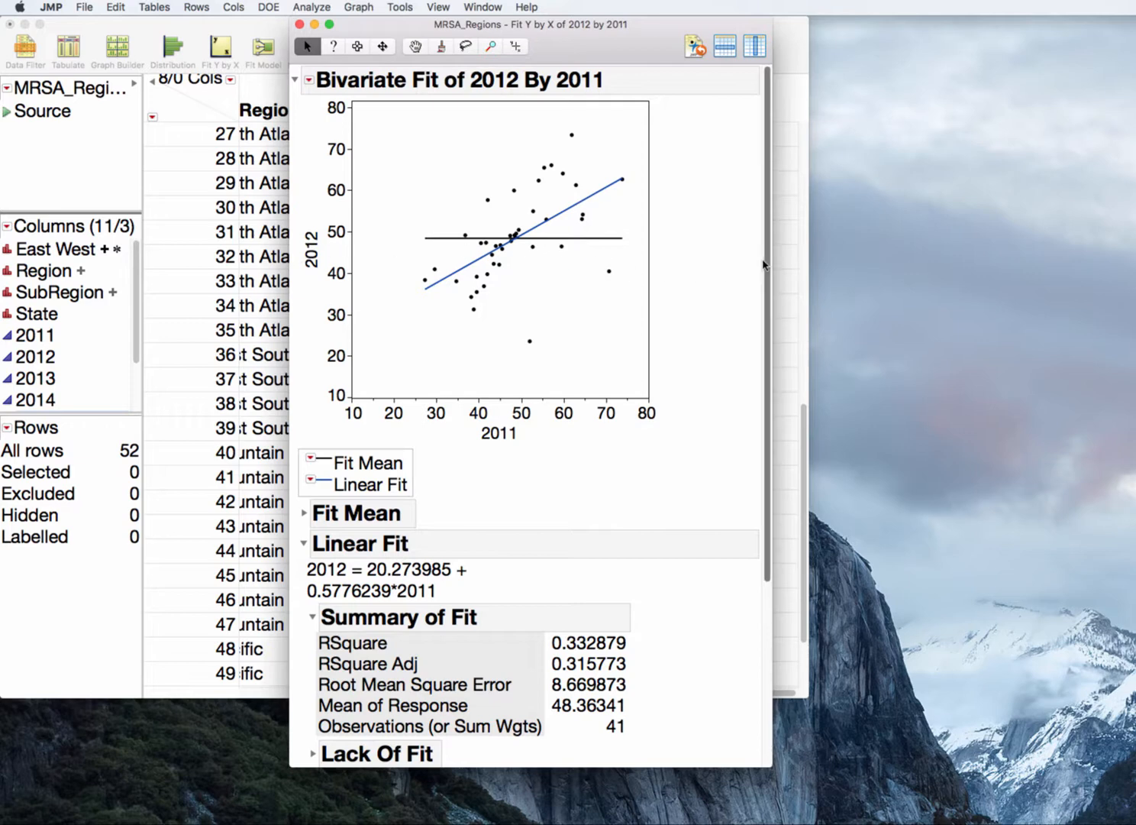
drag(765, 266, 742, 481)
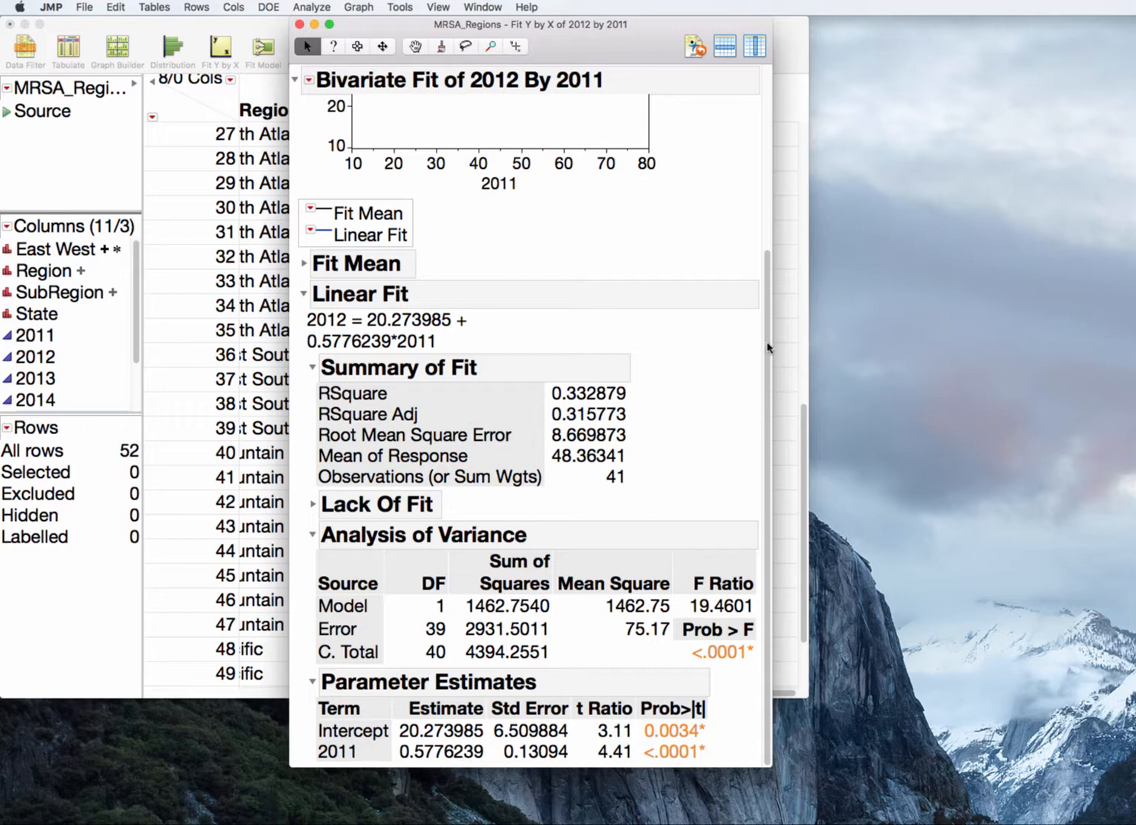
drag(767, 346, 774, 409)
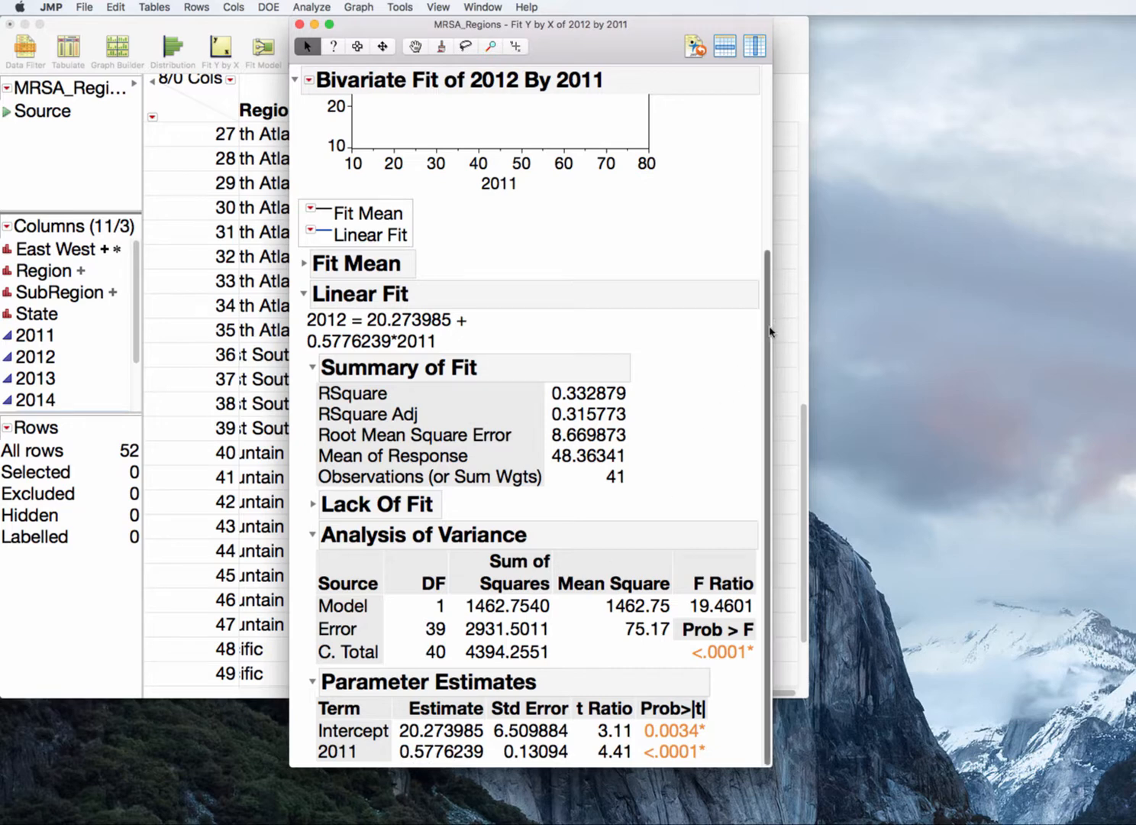
drag(768, 328, 768, 107)
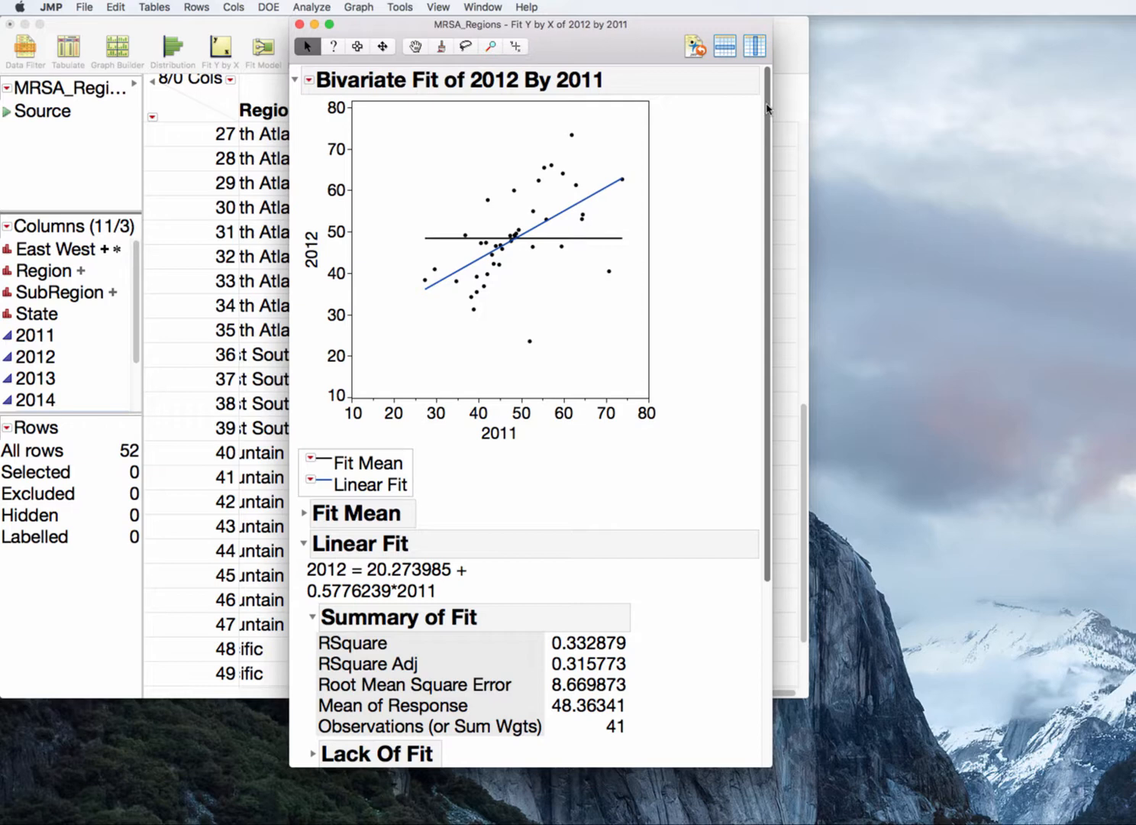
drag(768, 107, 767, 332)
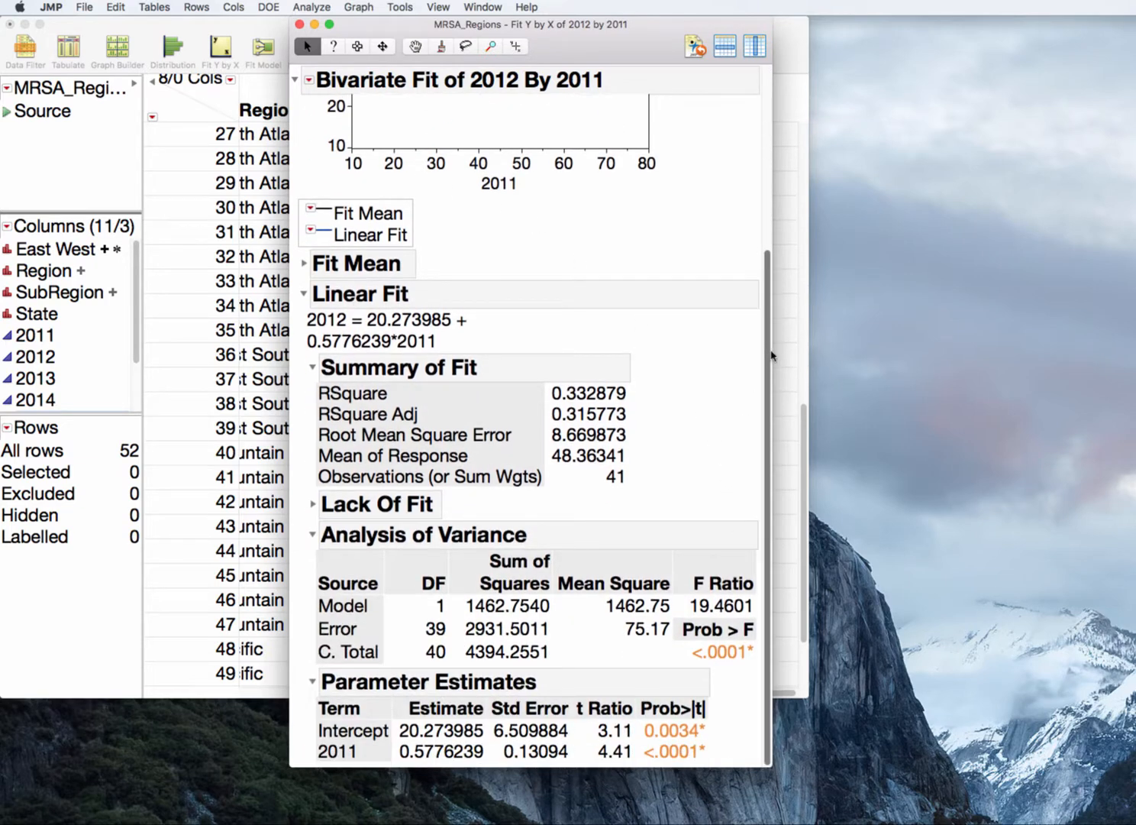
drag(768, 355, 768, 115)
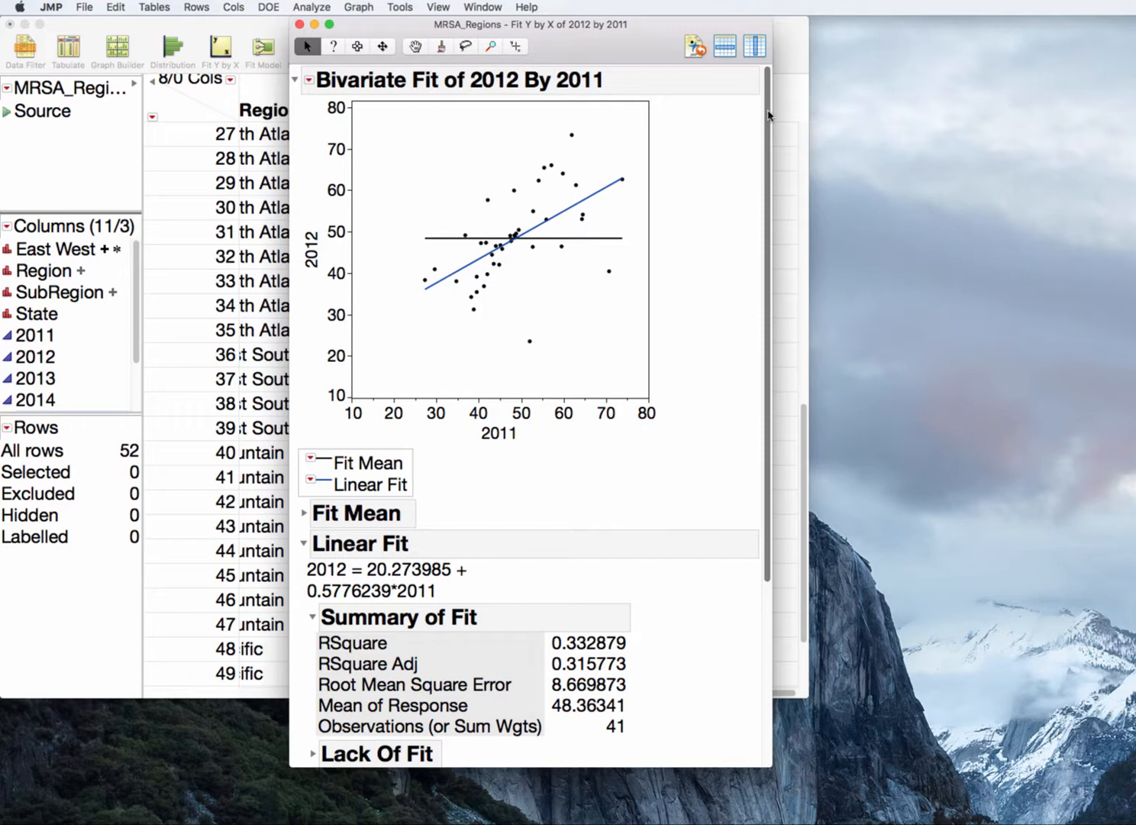
Add a 0.95 density ellipse to the 2012 by 2011 scatterplot and view it on the graph.
click(309, 81)
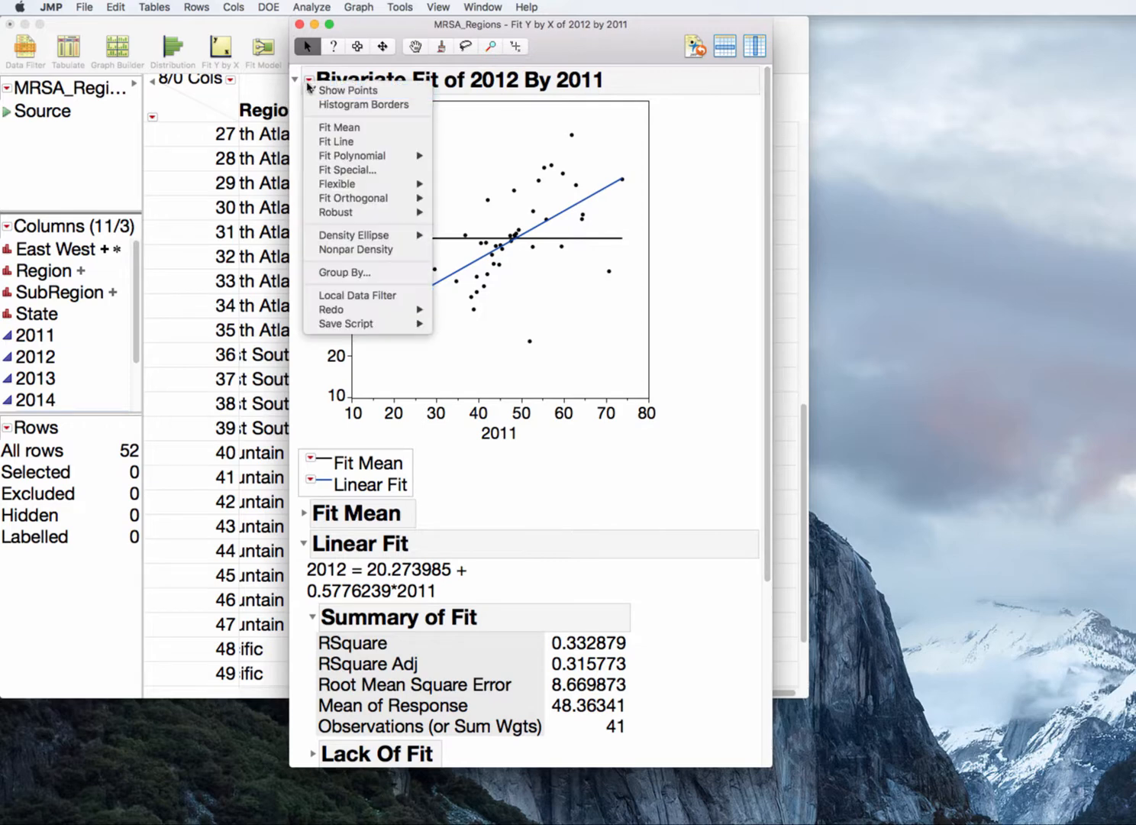
mouse_move(391, 235)
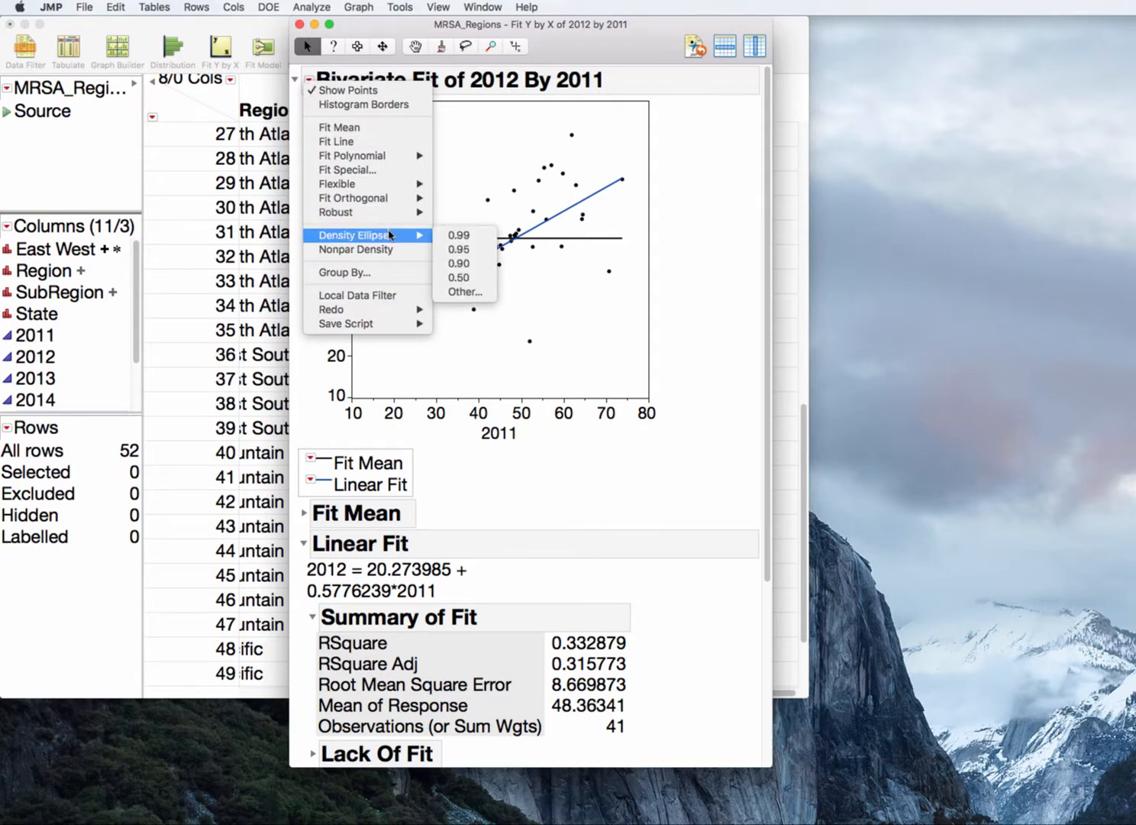
click(459, 250)
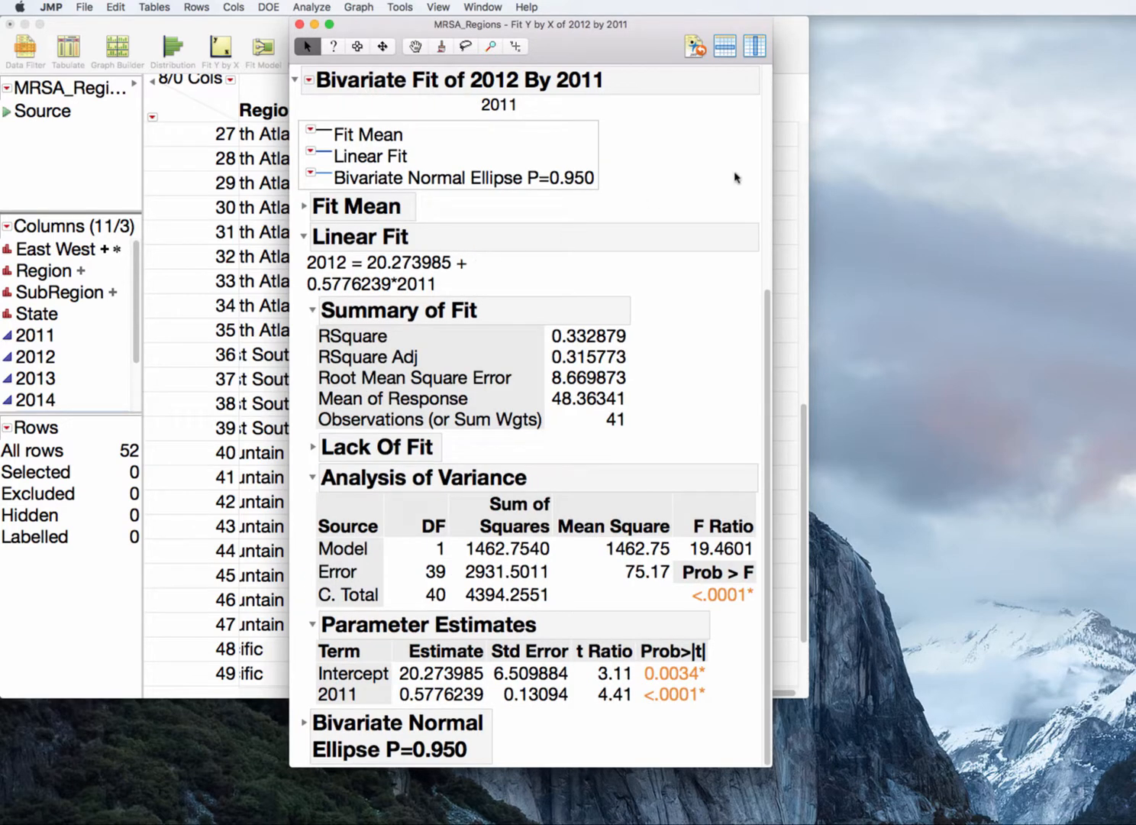
drag(766, 313, 766, 74)
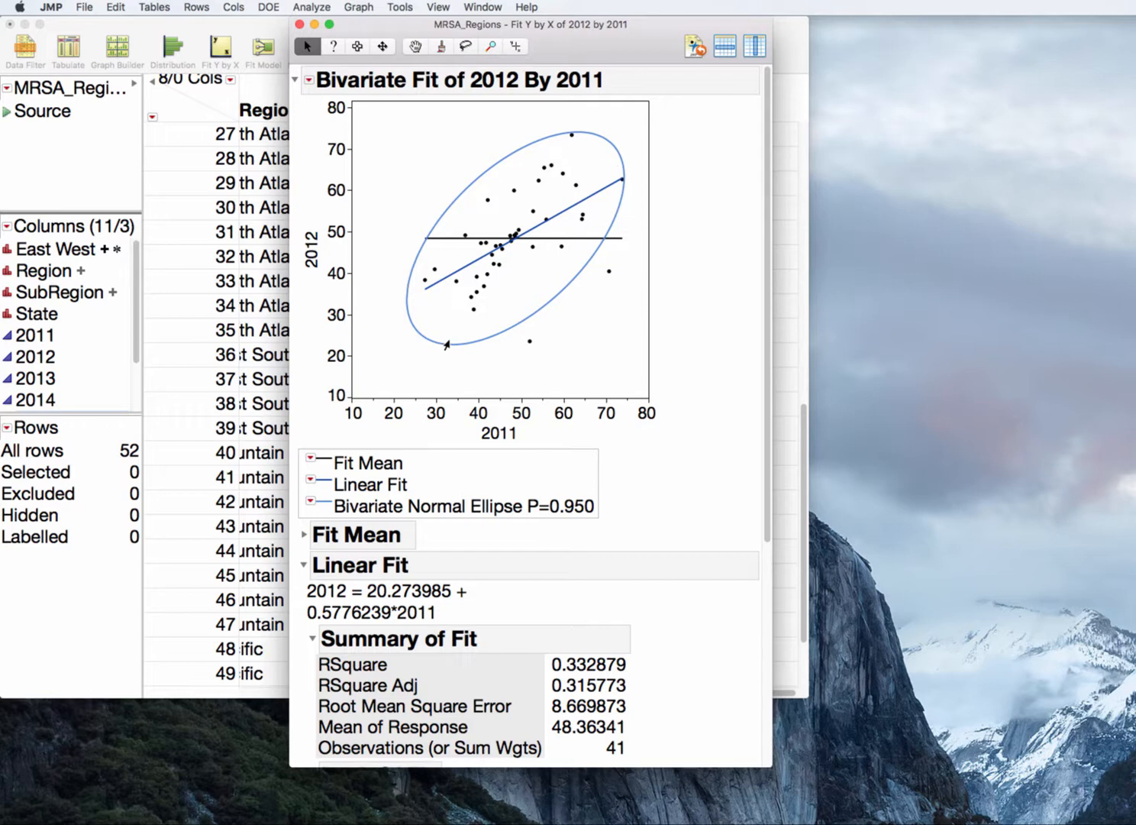
Plot the residuals of the Linear Fit and bring the Diagnostics Plots into view.
click(311, 481)
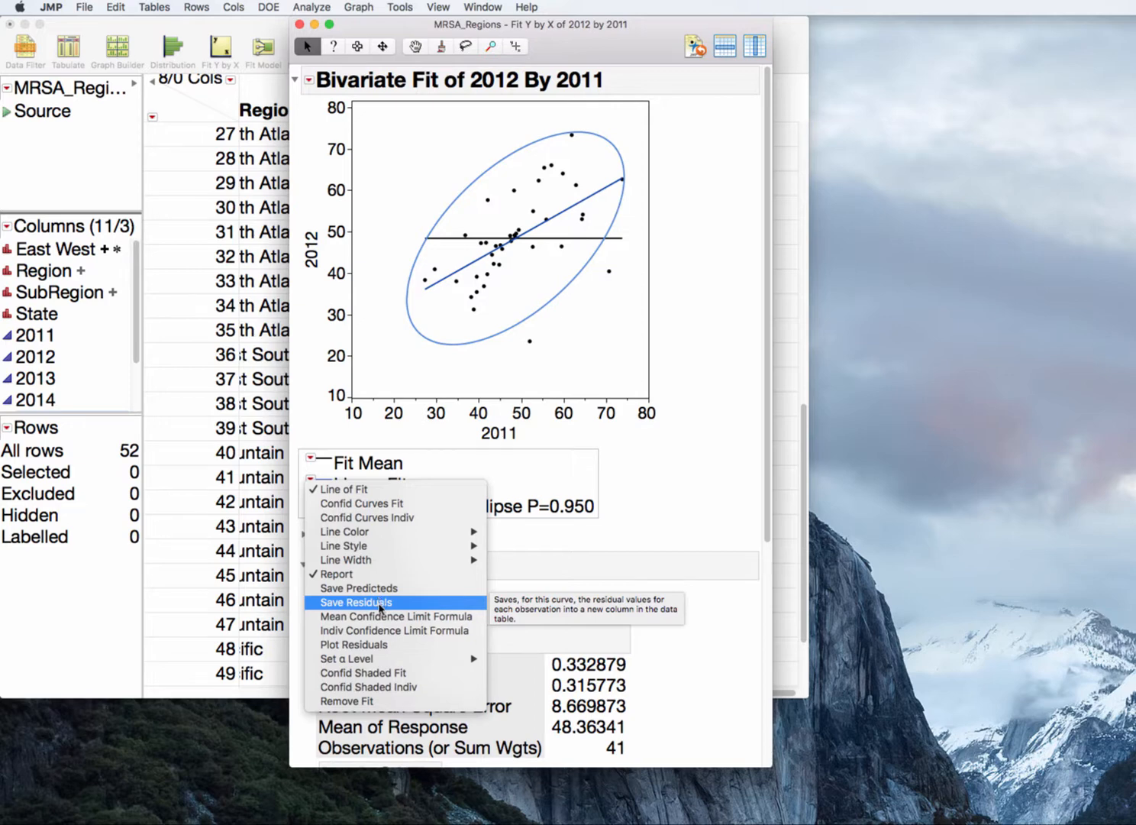
click(379, 646)
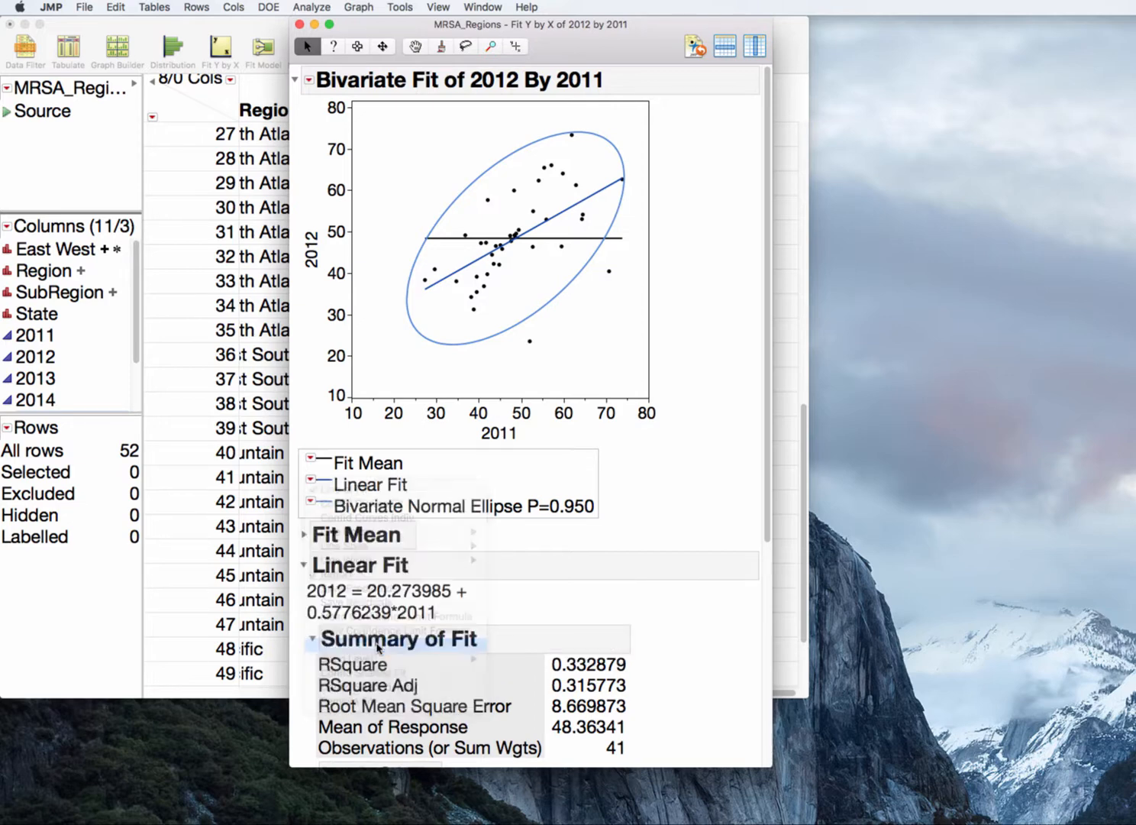
scroll(428, 626, down, 10)
mouse_move(766, 412)
mouse_down()
mouse_move(766, 355)
mouse_move(761, 563)
mouse_move(773, 346)
mouse_move(357, 322)
mouse_move(390, 500)
mouse_move(689, 459)
mouse_move(649, 338)
mouse_up()
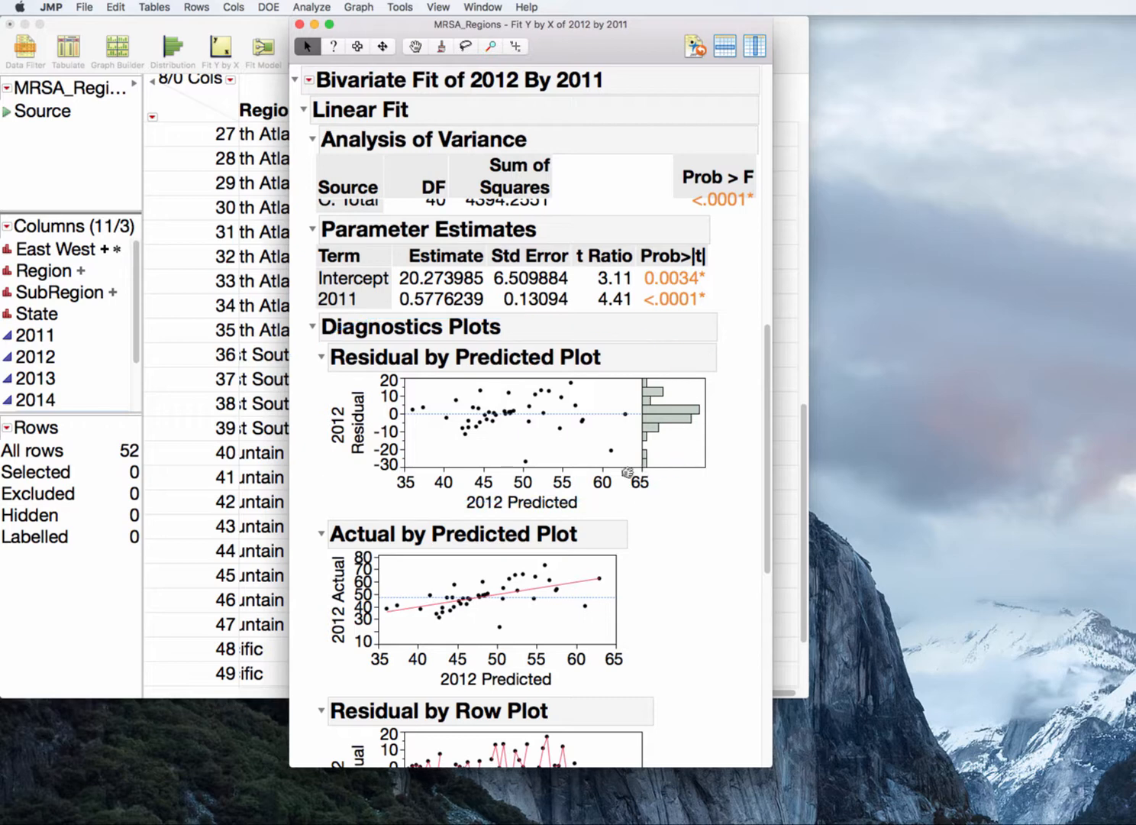
Make the Residual by Predicted Plot taller and examine the spread of points around the zero line.
drag(628, 465, 628, 535)
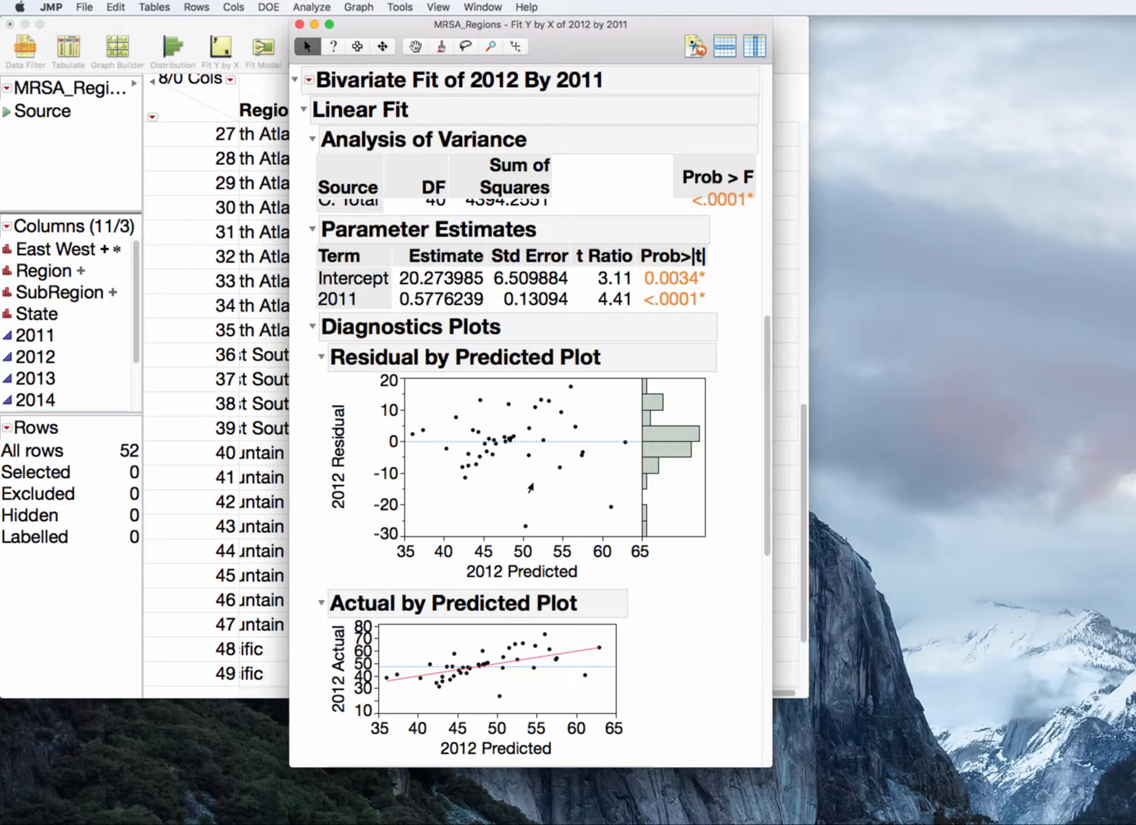
drag(536, 479, 482, 520)
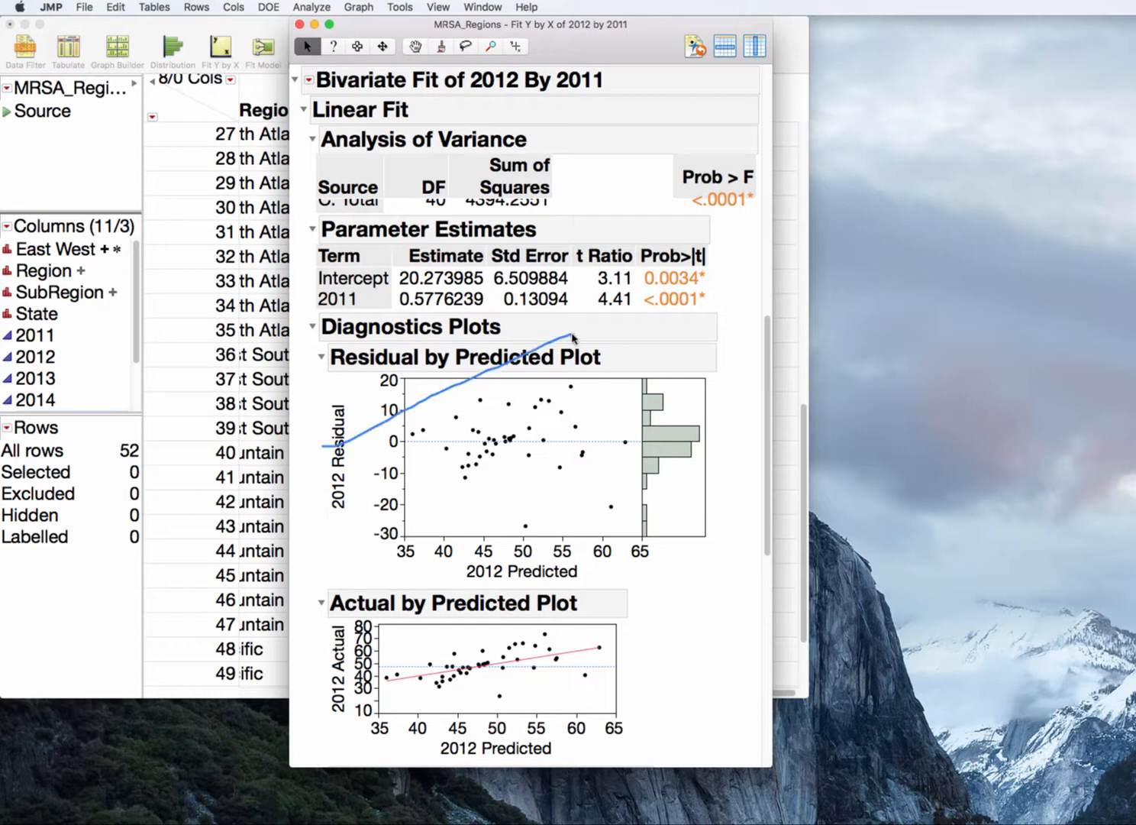
mouse_move(313, 443)
mouse_down()
mouse_move(518, 535)
mouse_move(609, 590)
mouse_up()
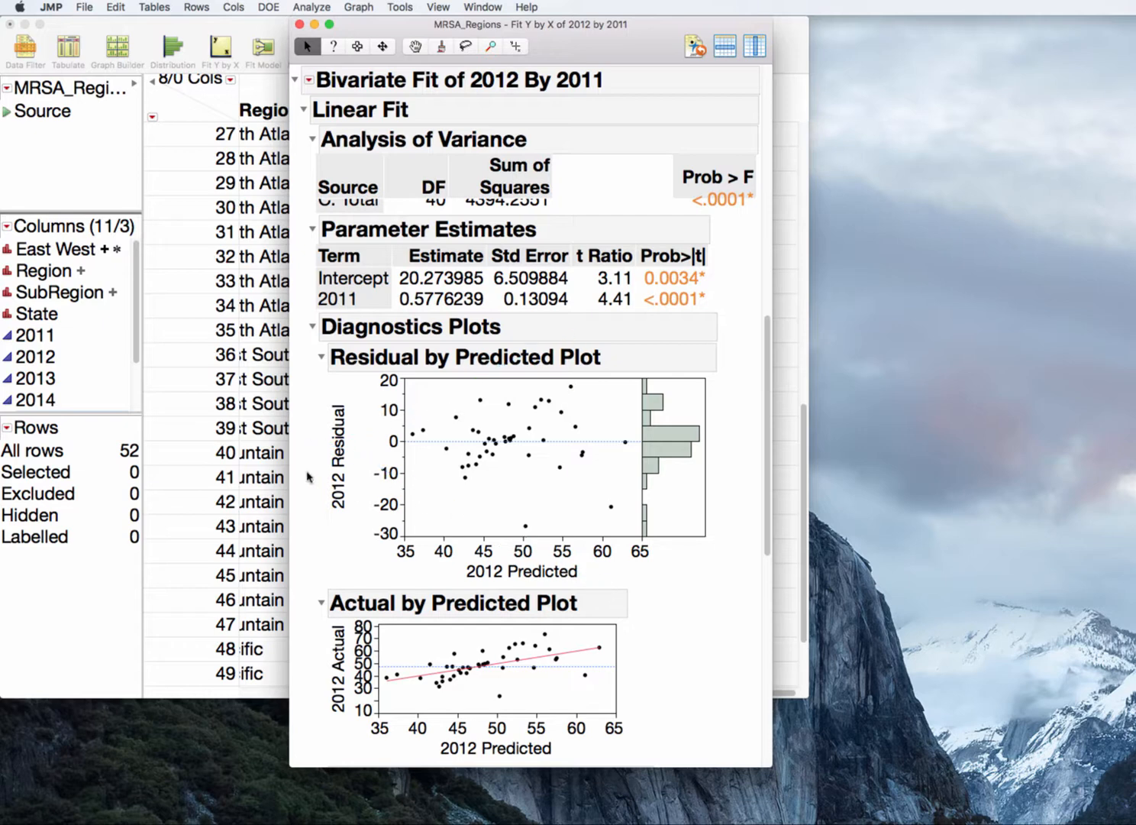
mouse_move(307, 472)
mouse_down()
mouse_move(341, 440)
mouse_move(479, 508)
mouse_move(572, 452)
mouse_move(634, 525)
mouse_move(704, 453)
mouse_up()
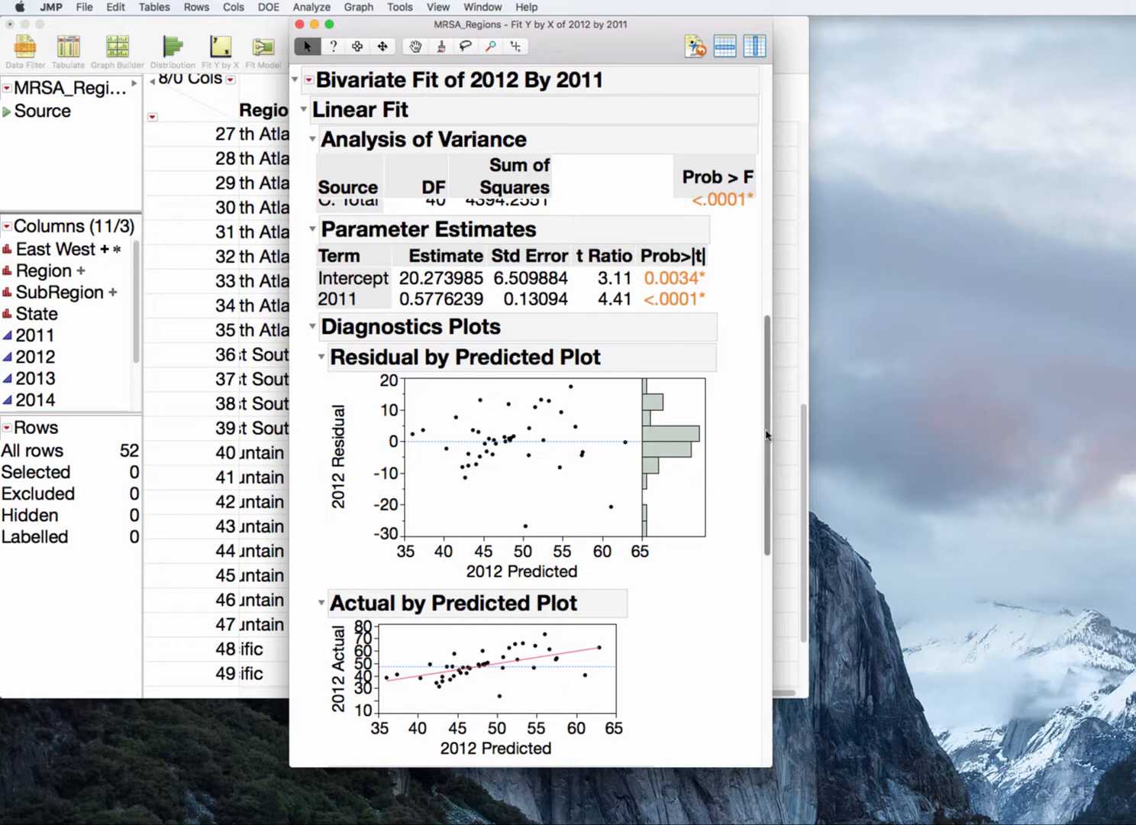
Enlarge the Residual Normal Quantile Plot and examine how closely the points follow the reference line.
drag(768, 454, 778, 657)
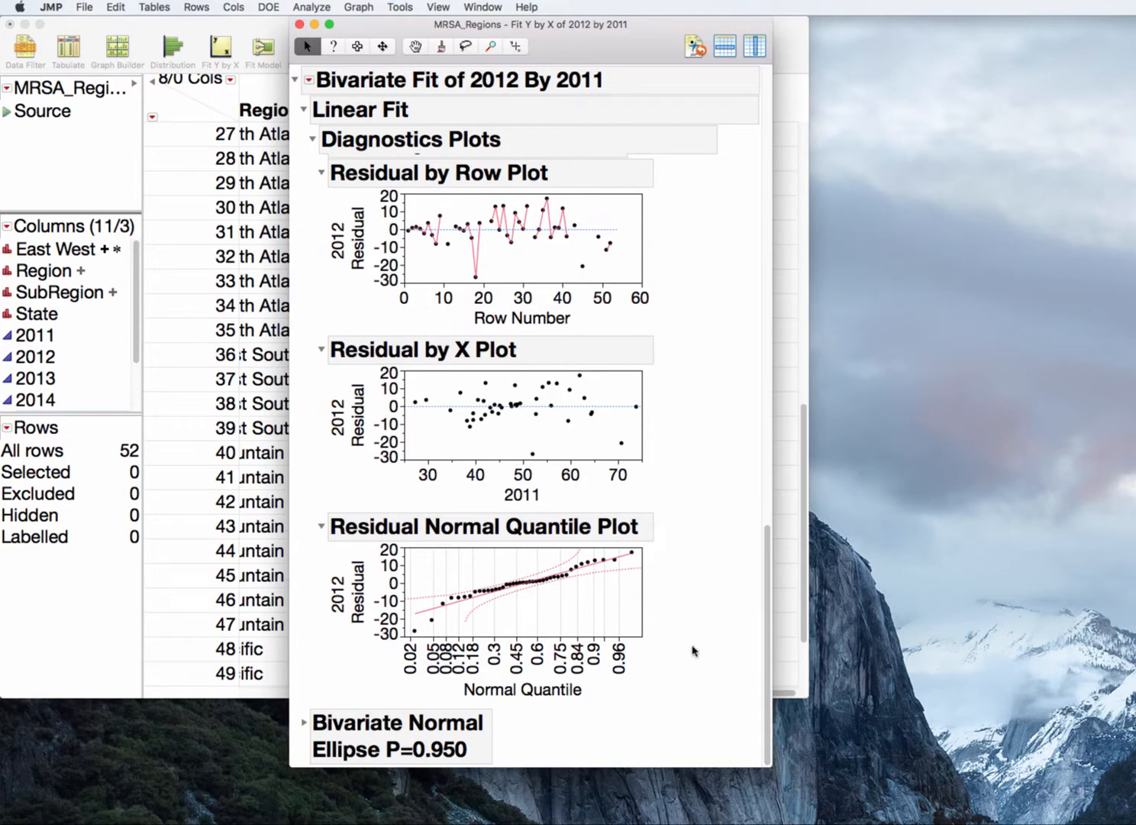
drag(644, 636, 666, 718)
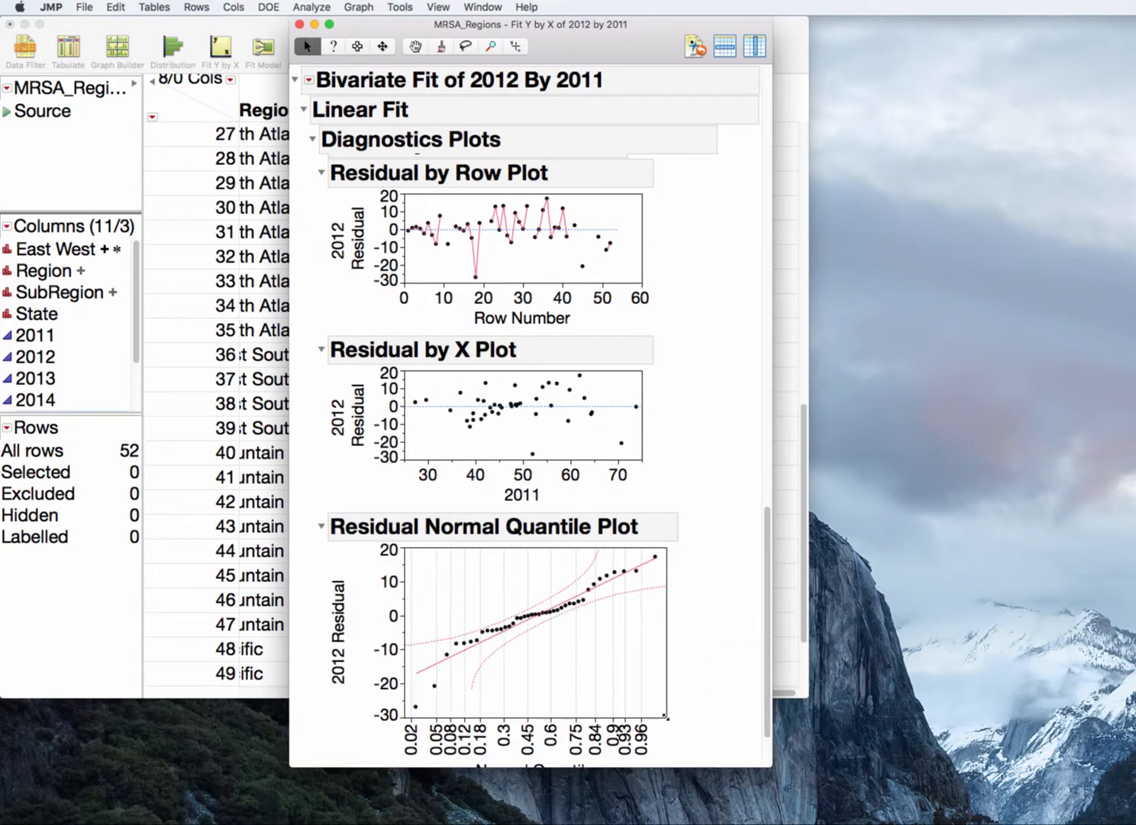
drag(770, 588, 767, 716)
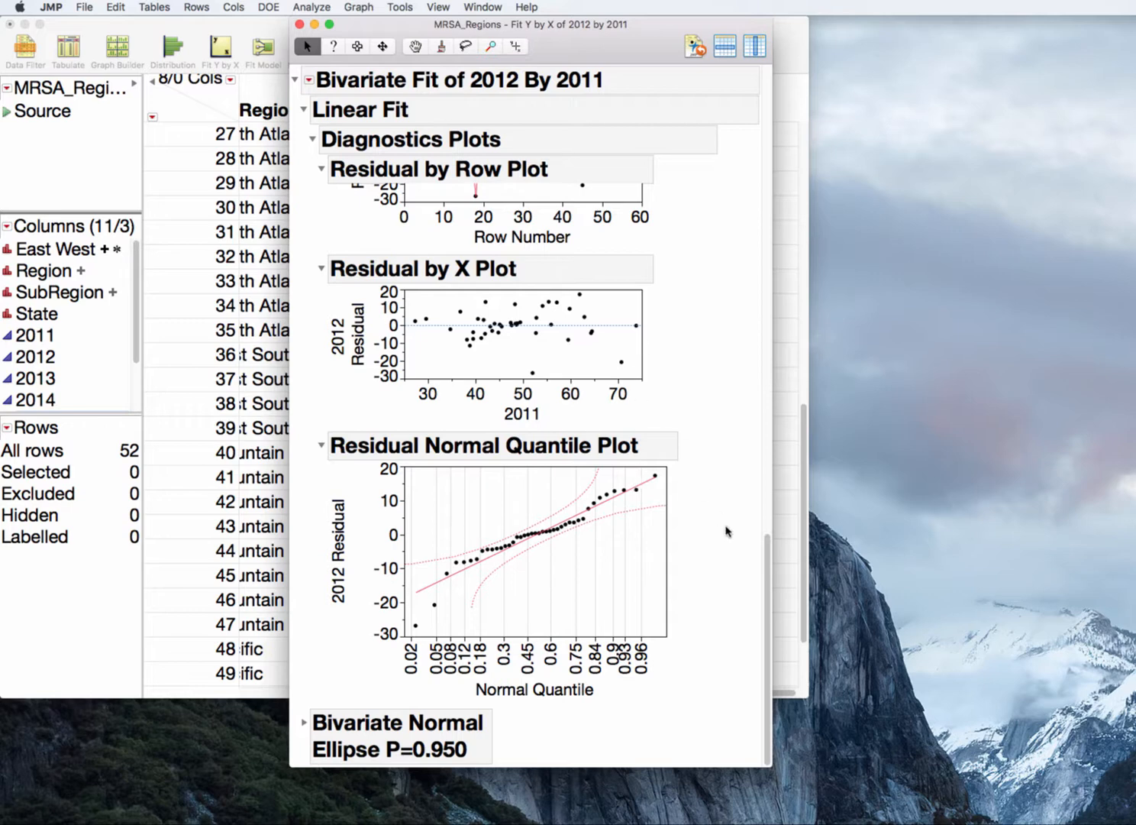
Save the Linear Fit's residuals to the MRSA_Regions data table and select the DE row to inspect its residual.
drag(768, 556, 771, 128)
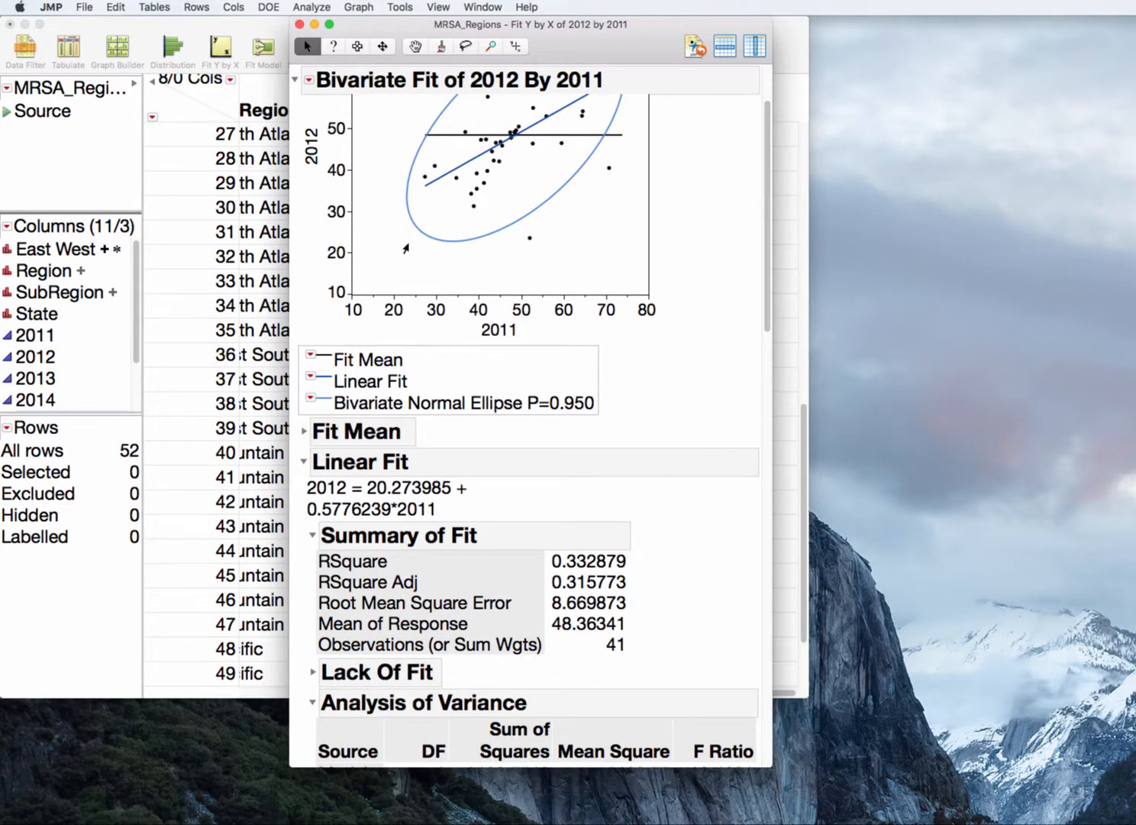
click(310, 376)
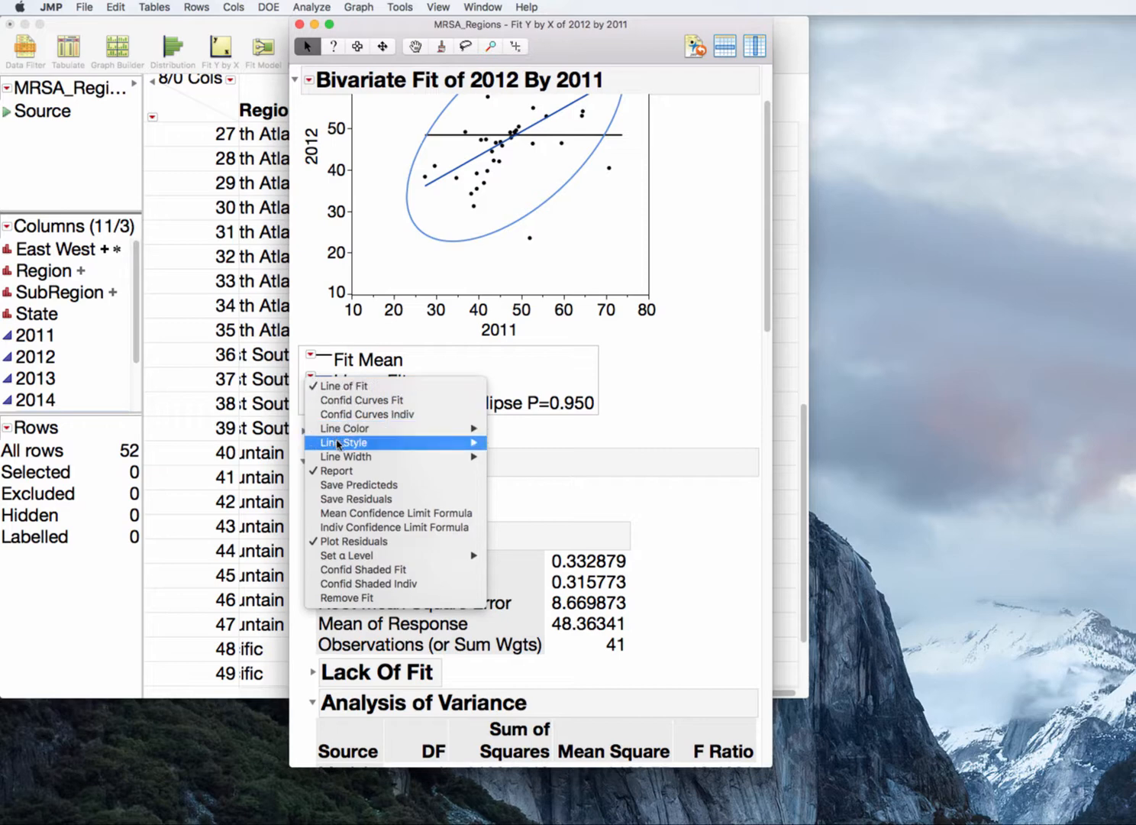
click(364, 500)
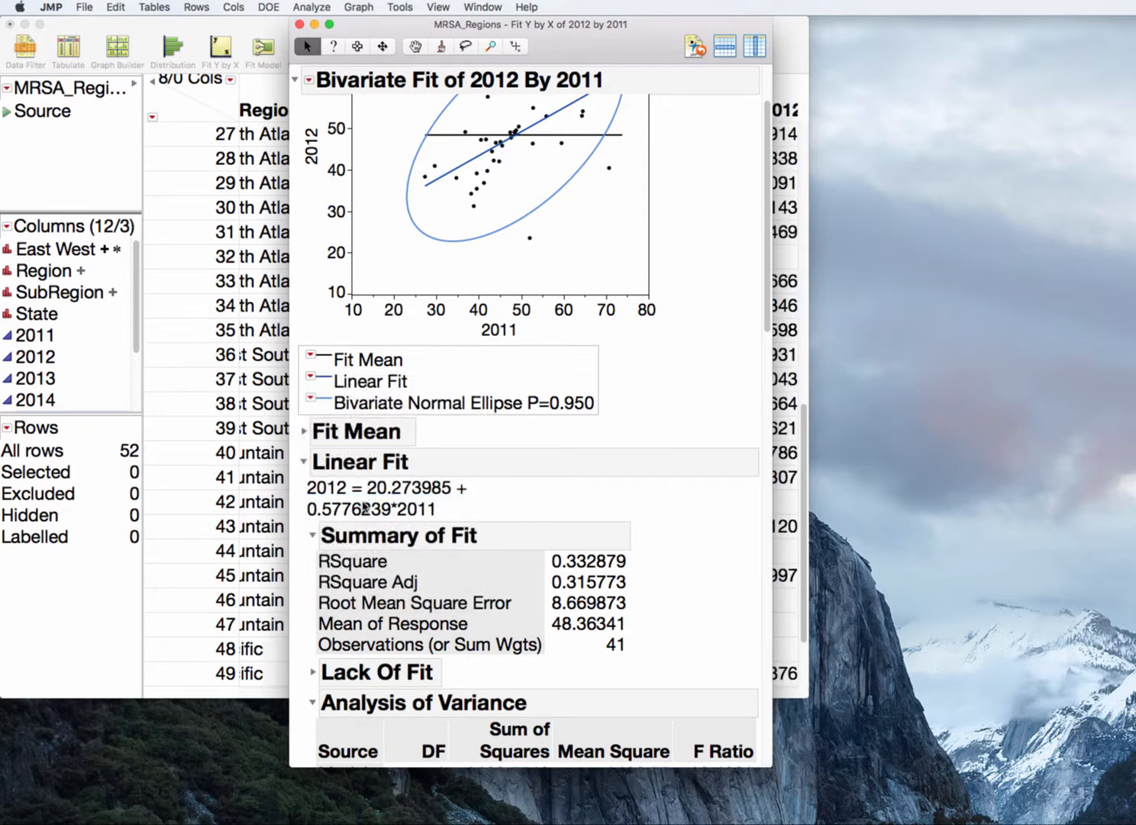
click(808, 26)
drag(808, 29, 909, 32)
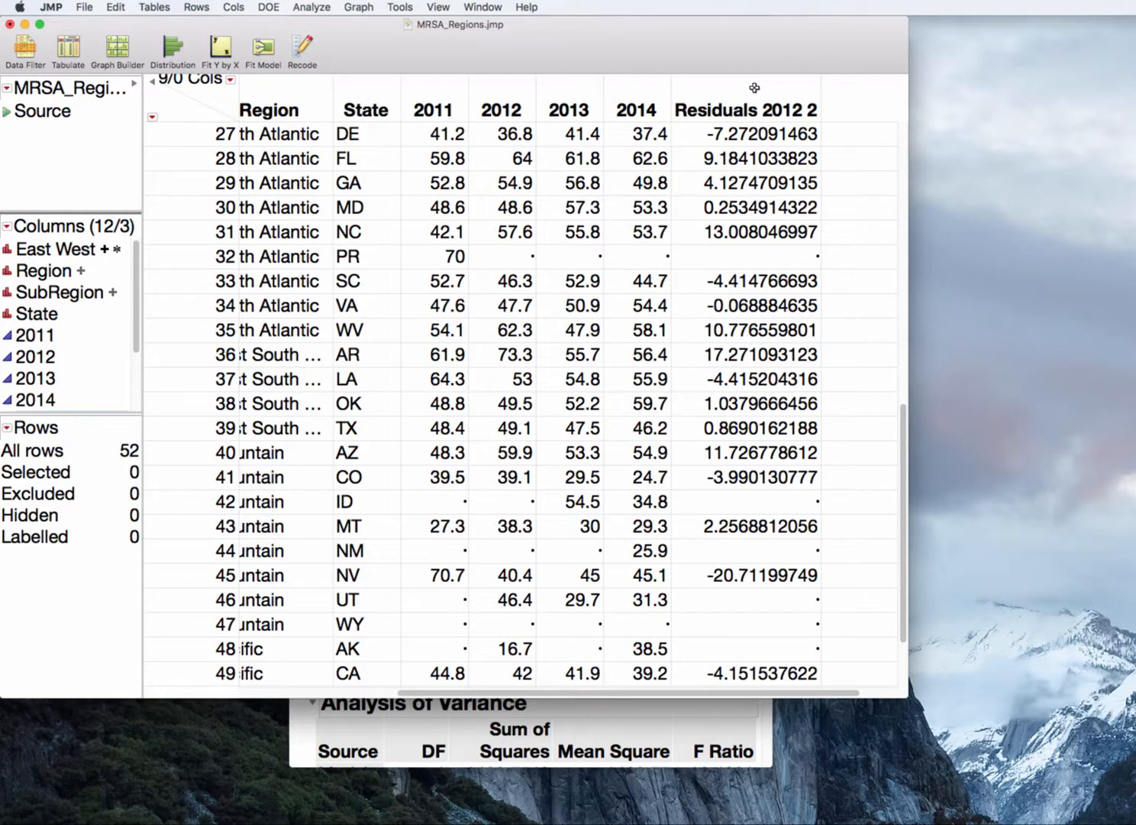
click(179, 137)
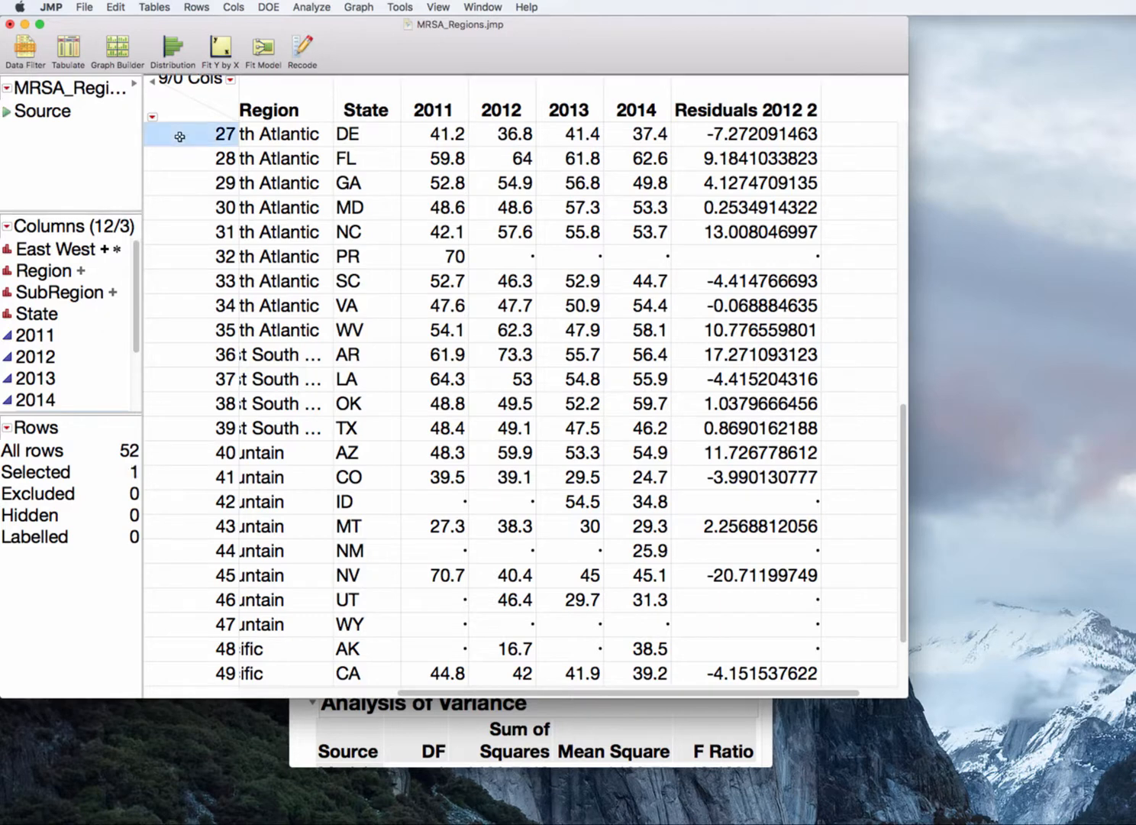
click(179, 135)
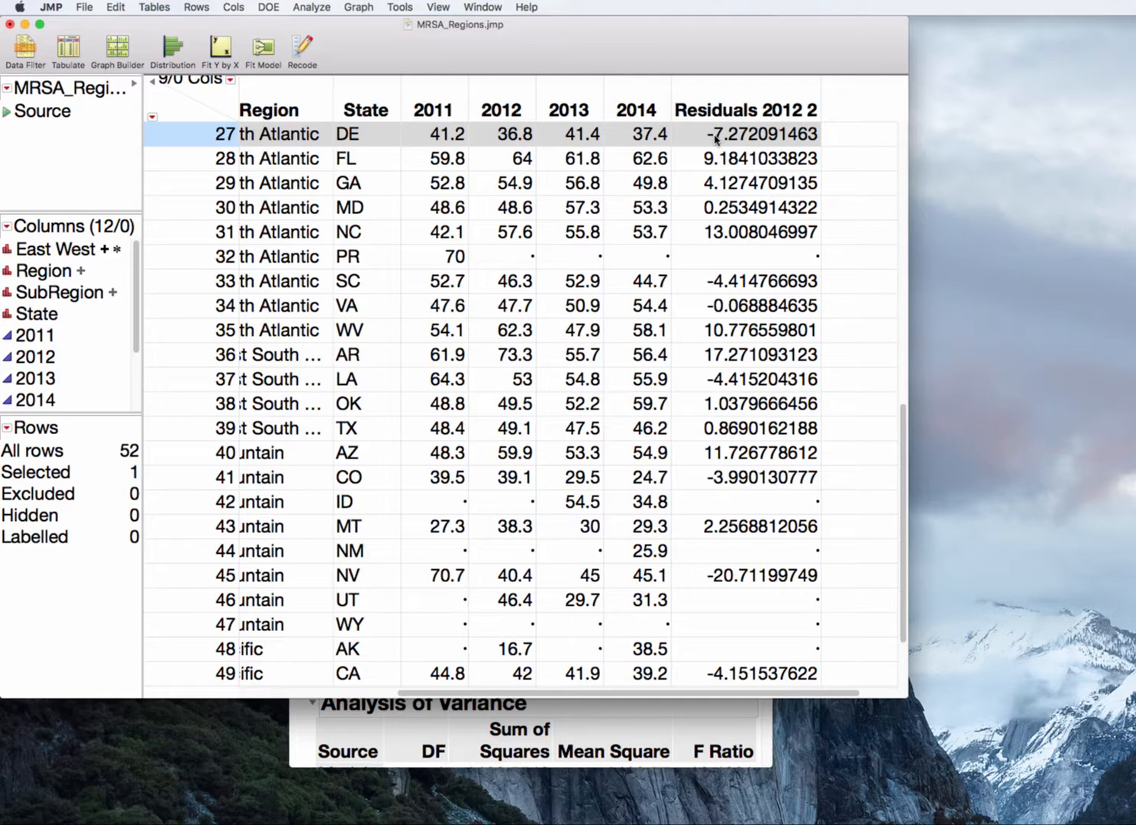
Save the Linear Fit's predicted values to the data table and compare DE's actual and predicted 2012 values.
click(298, 737)
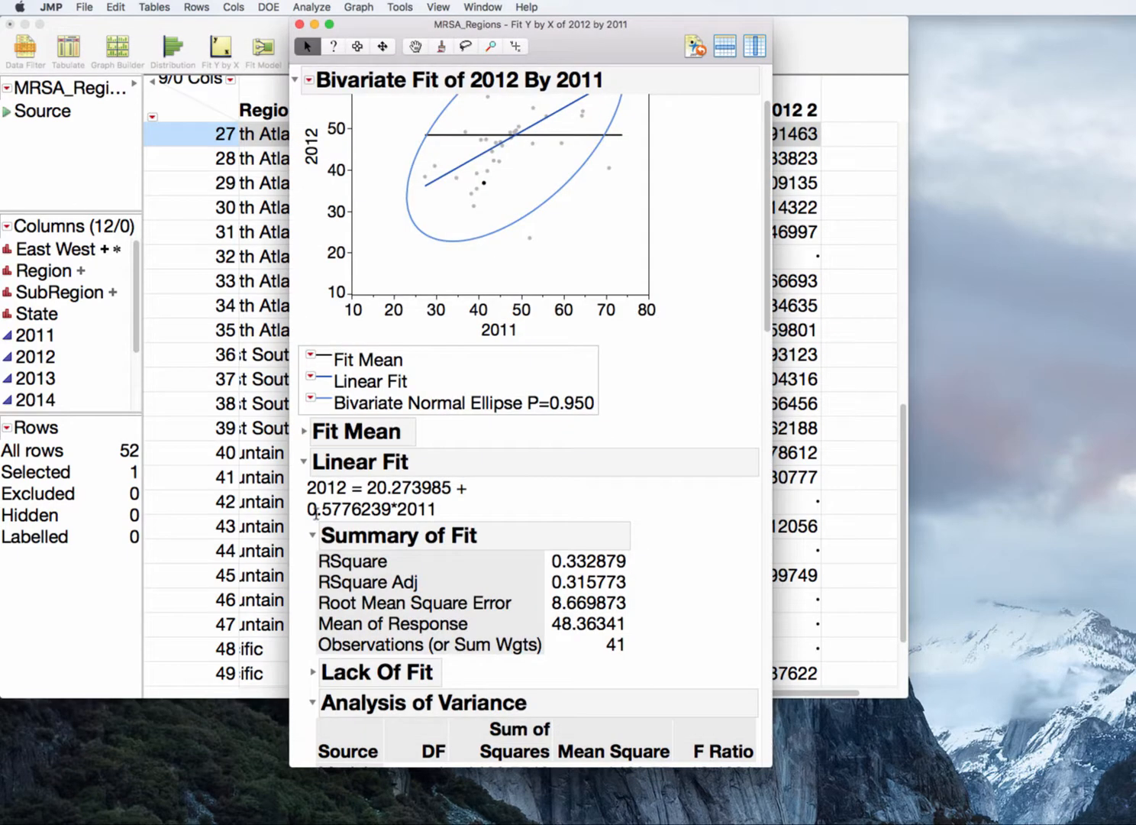
click(311, 376)
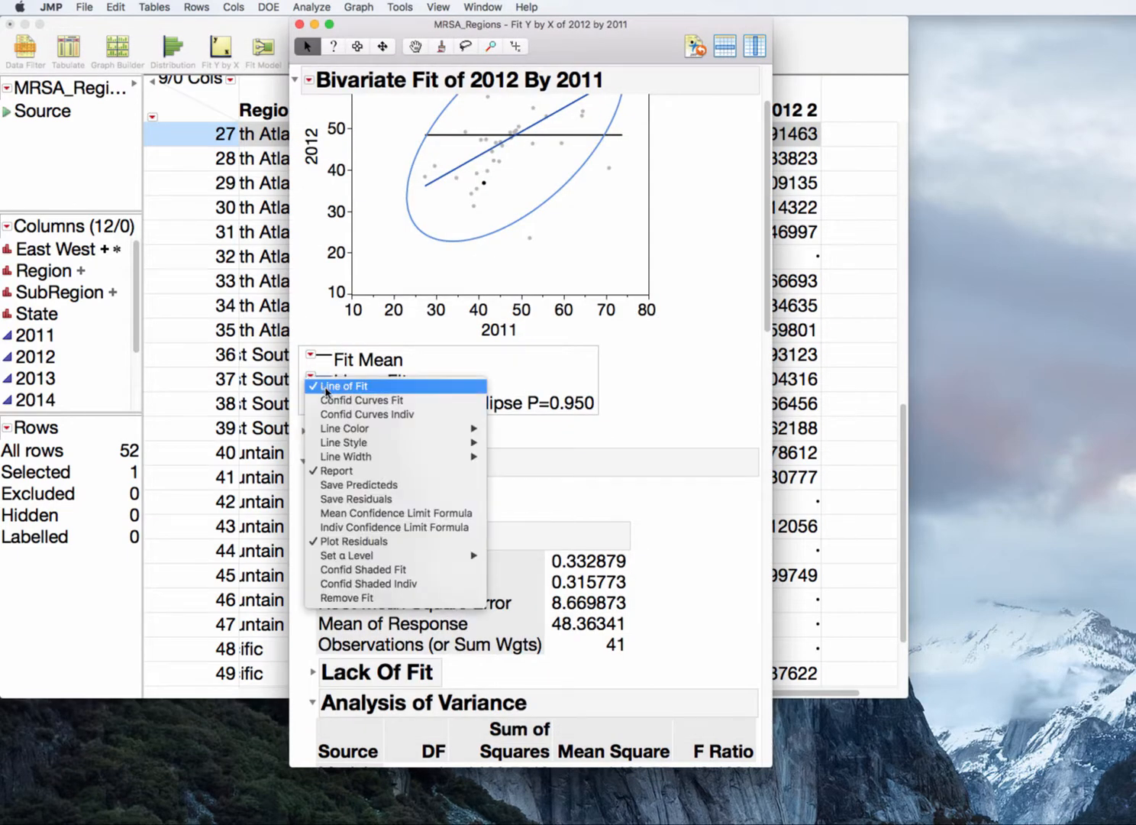
click(359, 484)
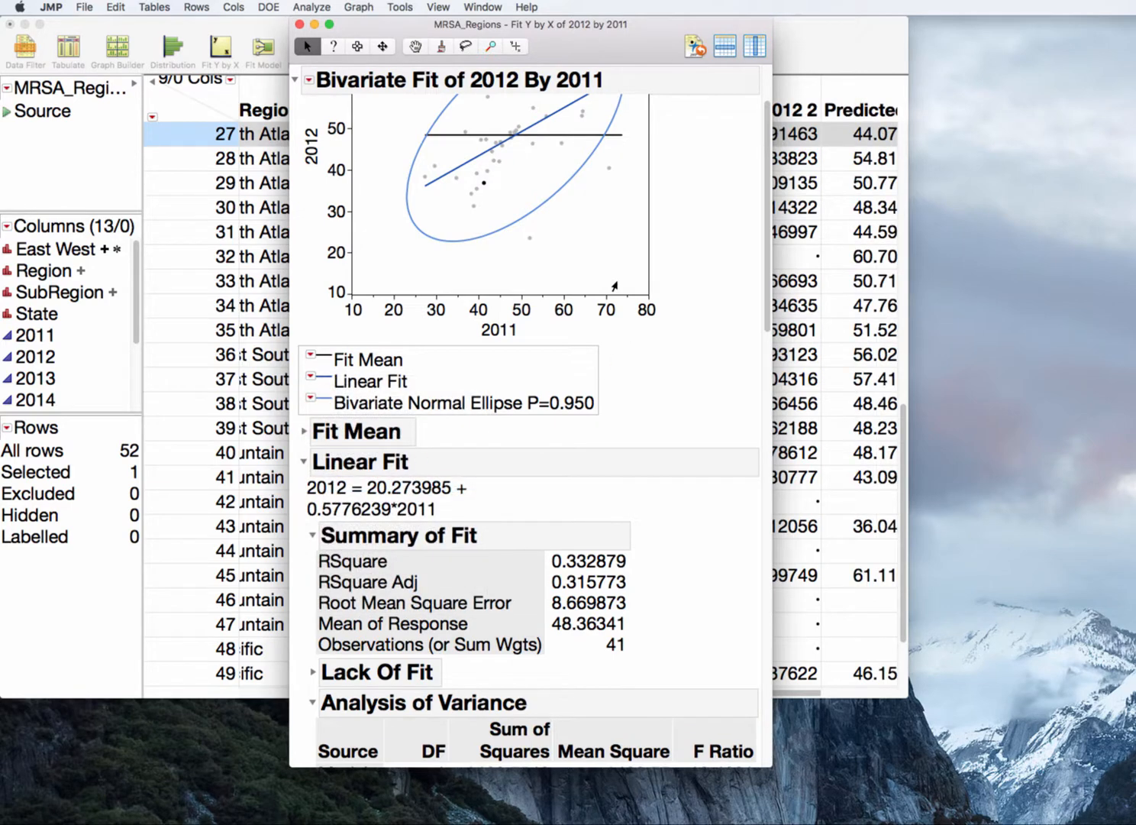
click(842, 38)
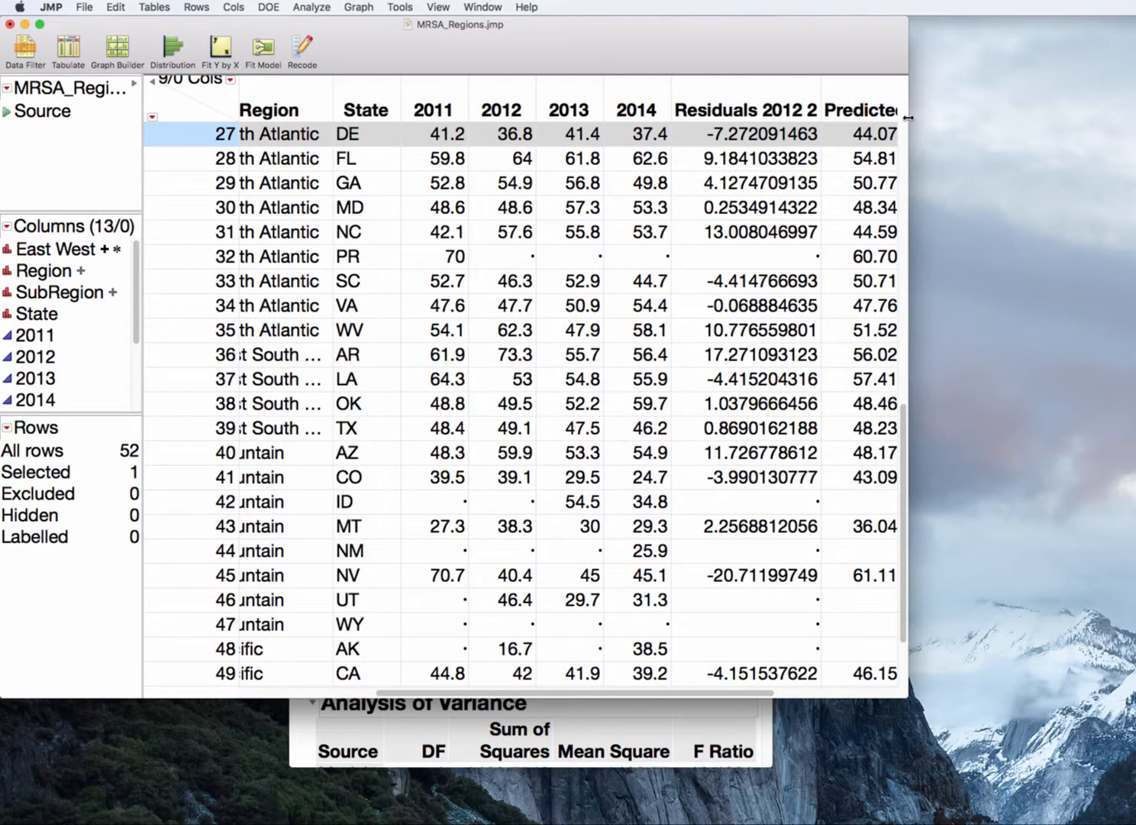
drag(908, 118, 1019, 119)
click(508, 143)
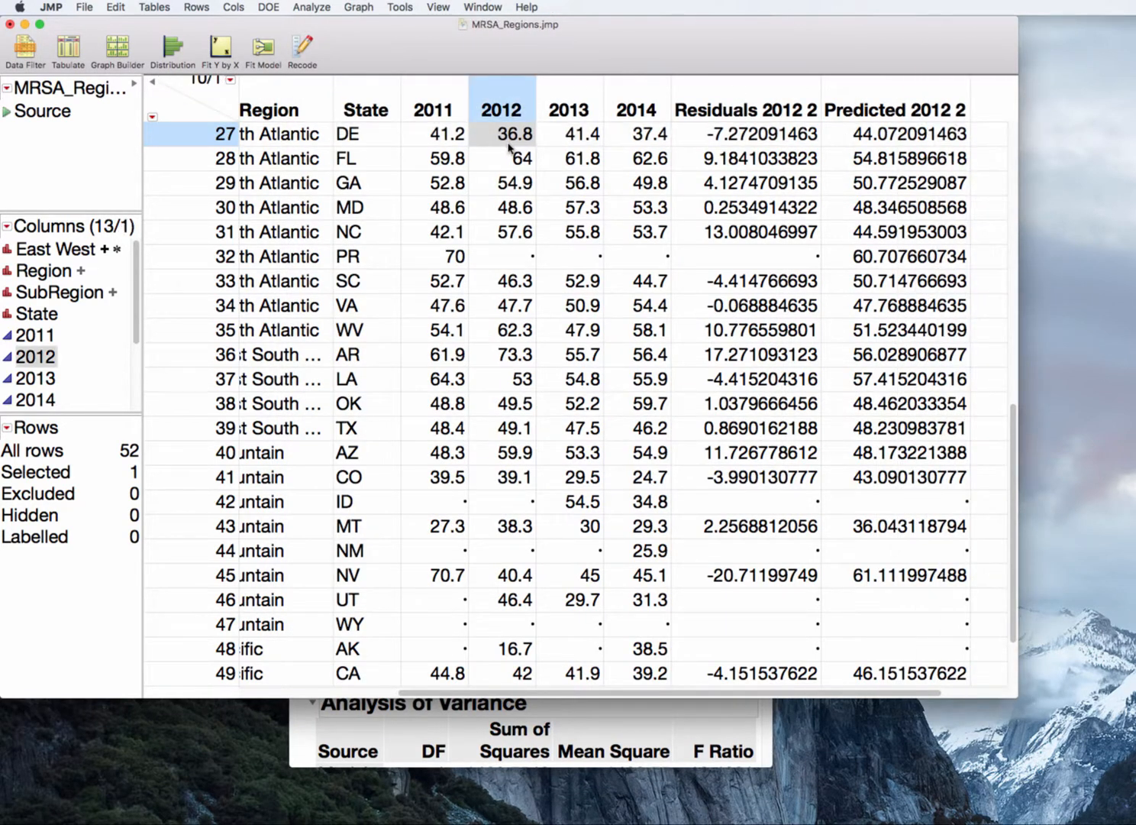
click(854, 133)
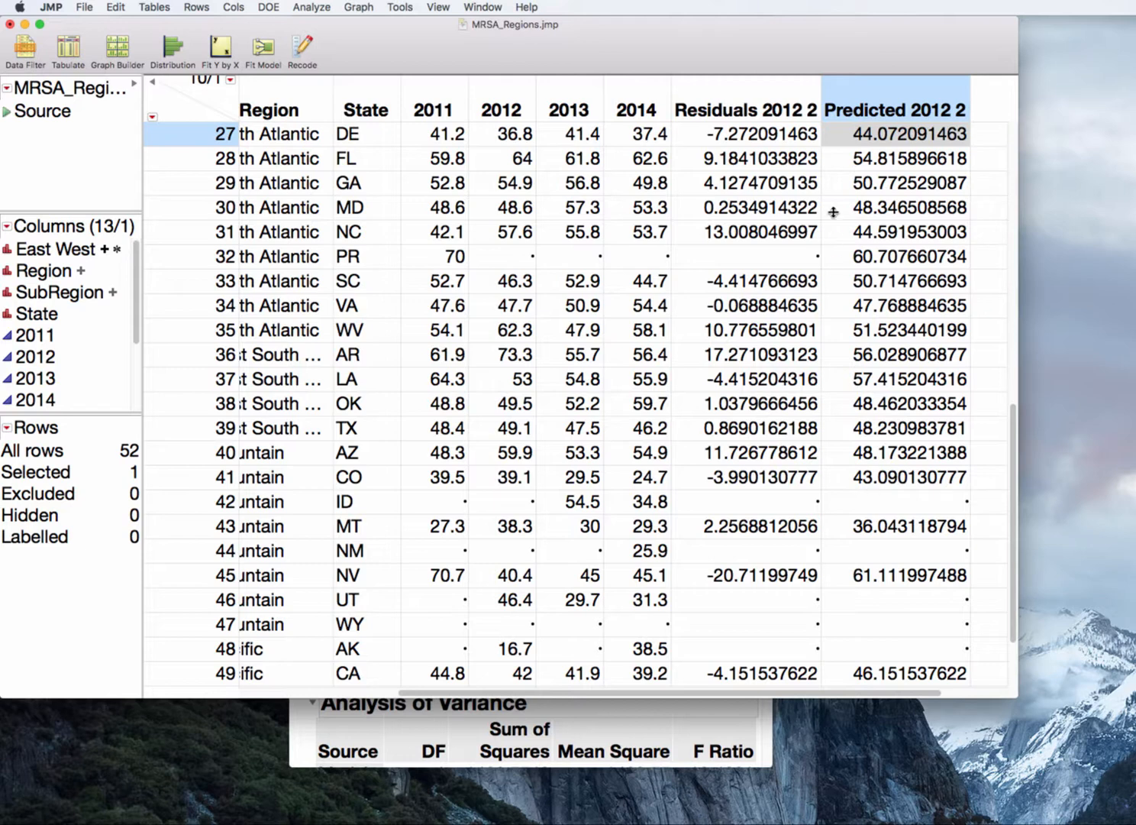
Run a Distribution analysis on the Residuals 2012 2 column and add a Normal Quantile Plot to it.
click(754, 91)
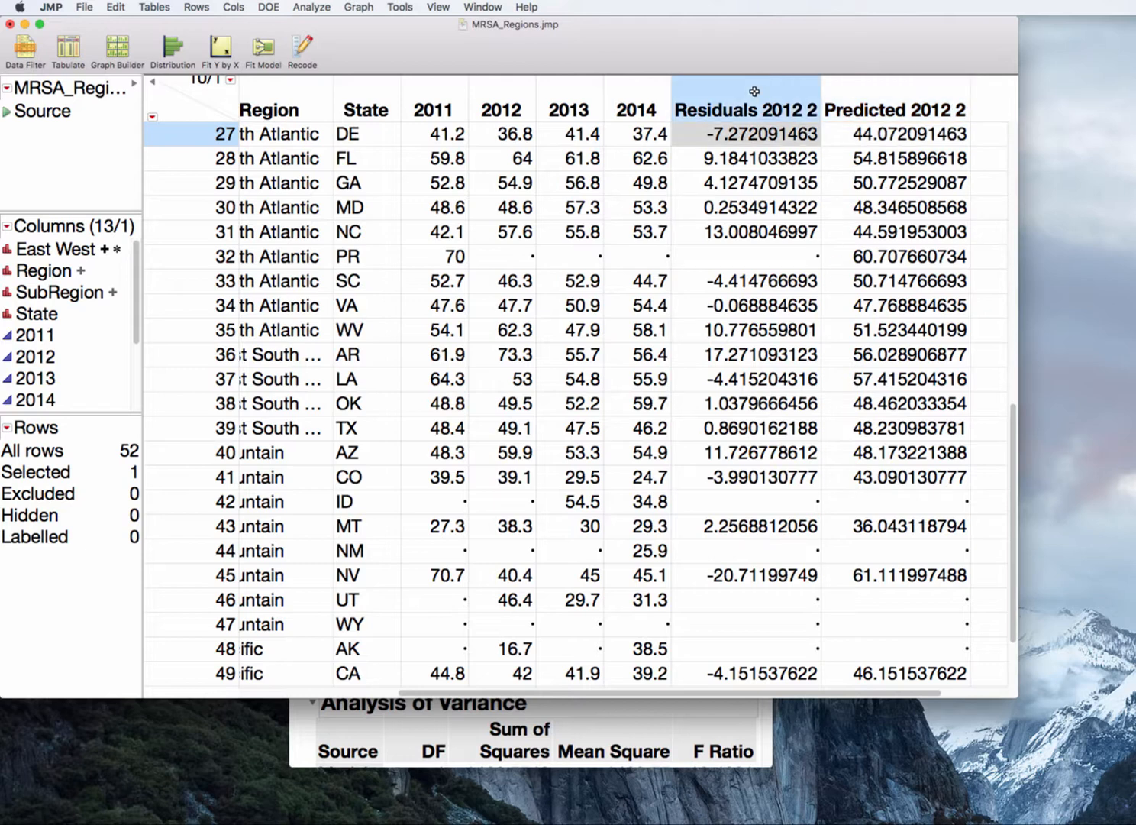
click(311, 7)
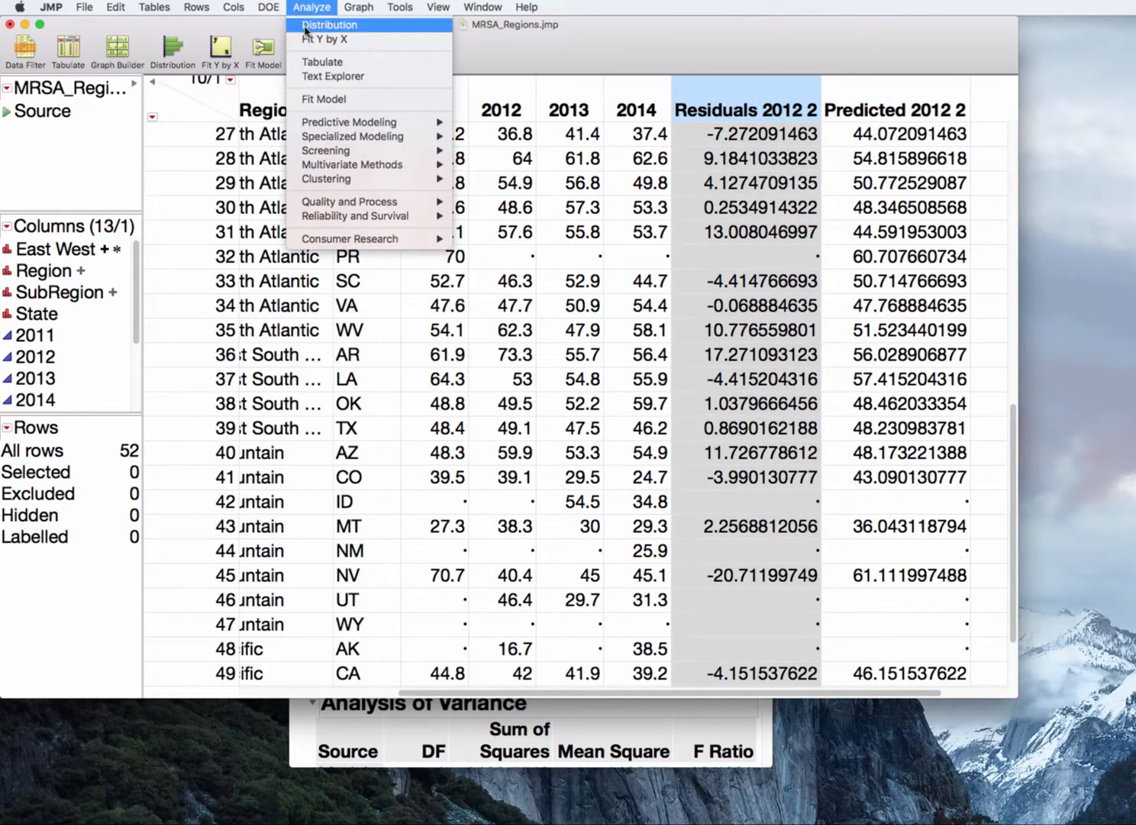
click(306, 27)
click(952, 249)
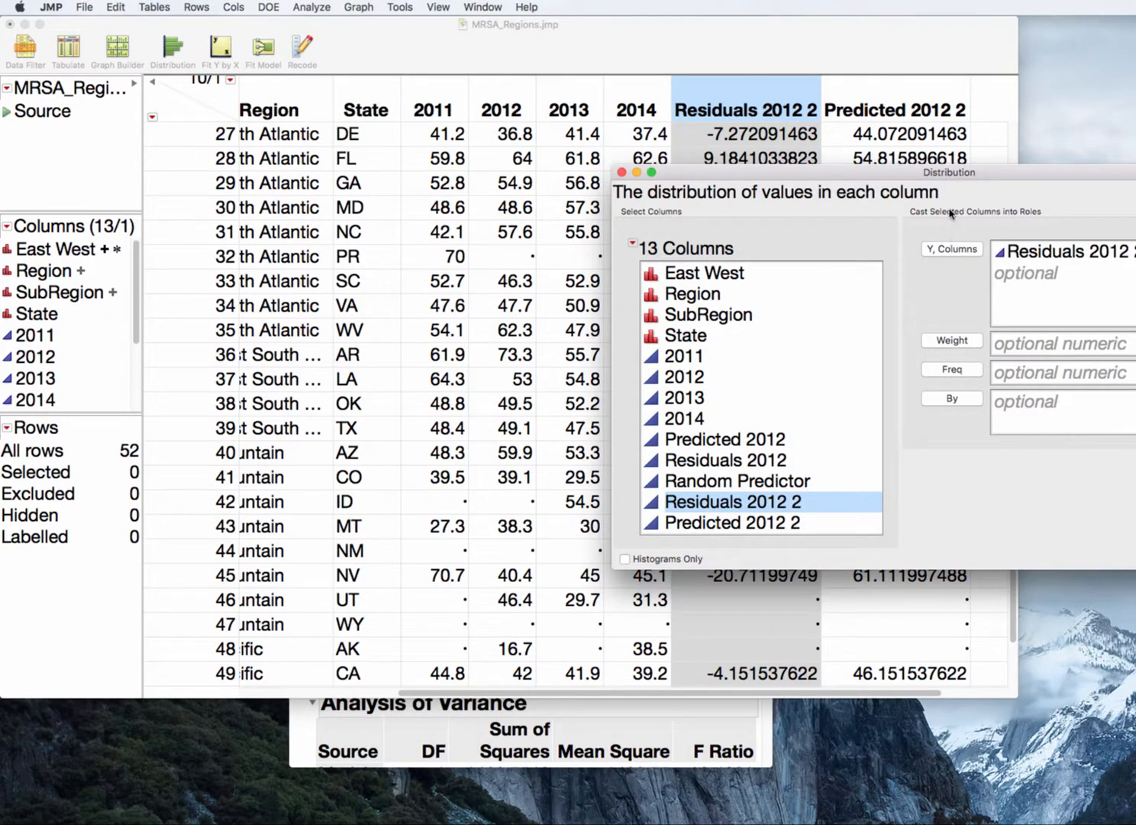
drag(964, 175, 428, 63)
click(706, 137)
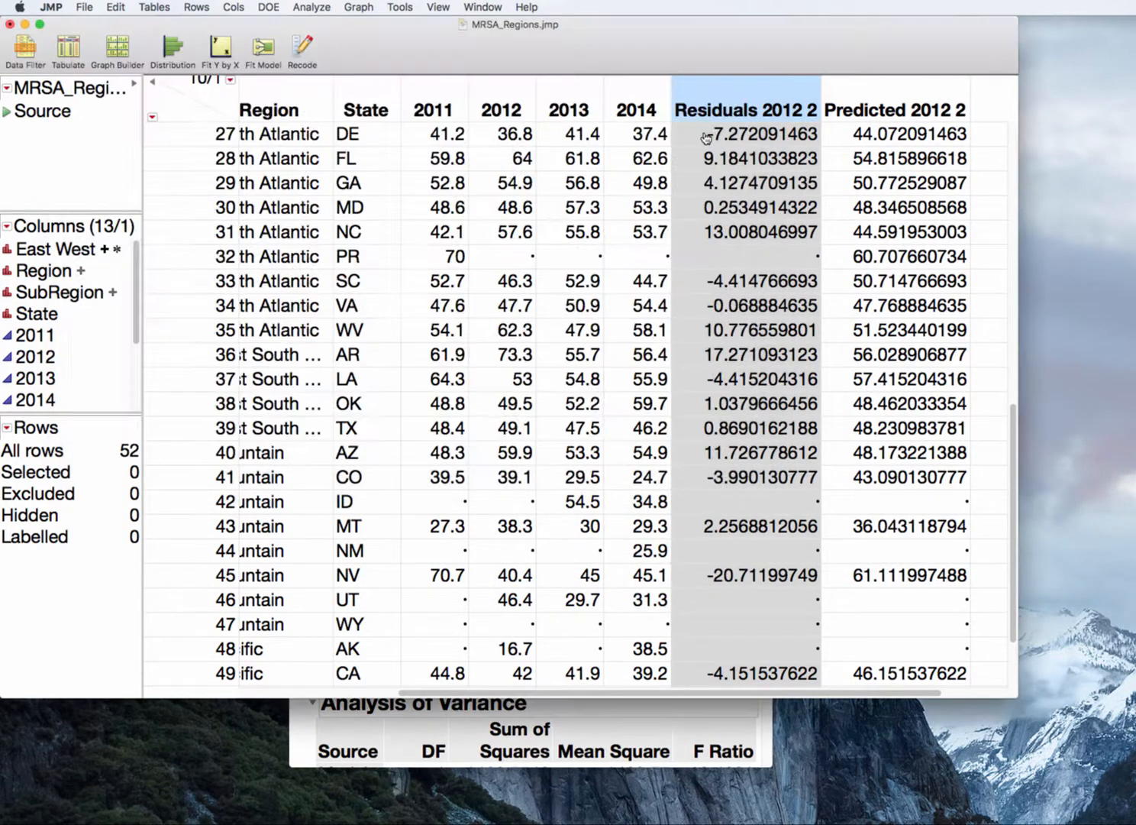
drag(726, 140, 371, 7)
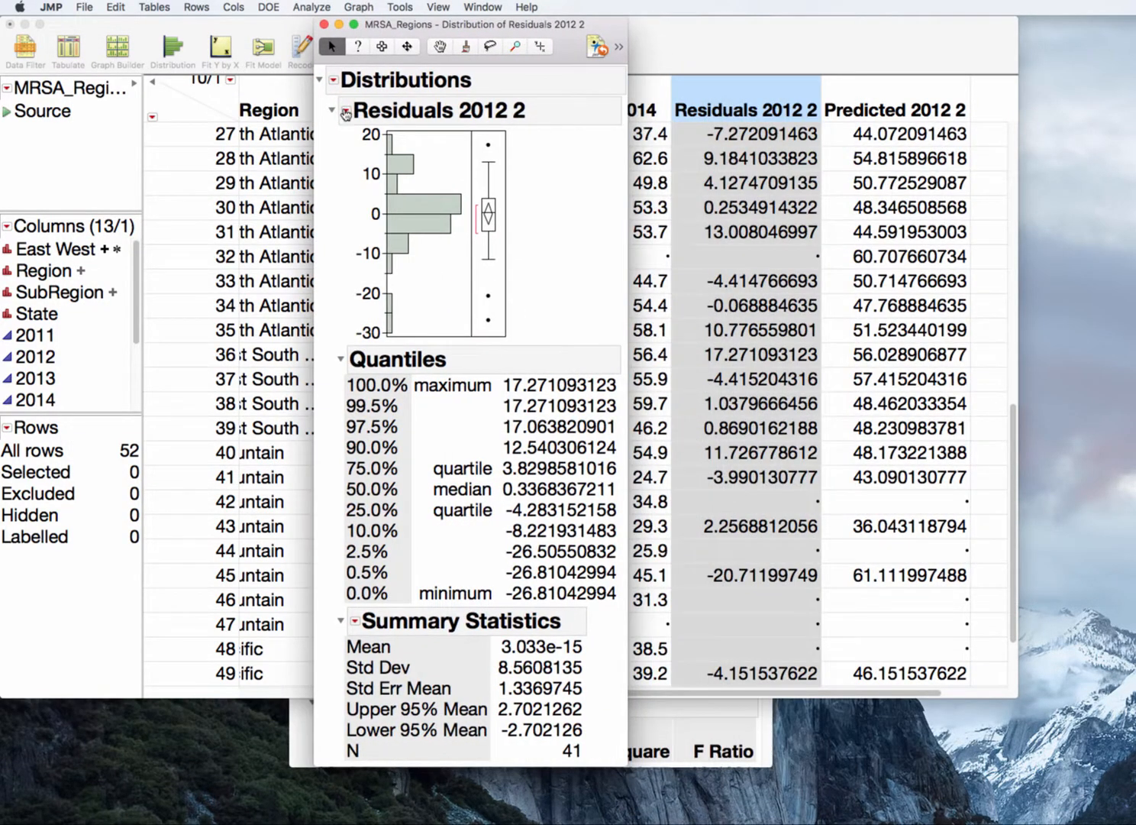
click(345, 113)
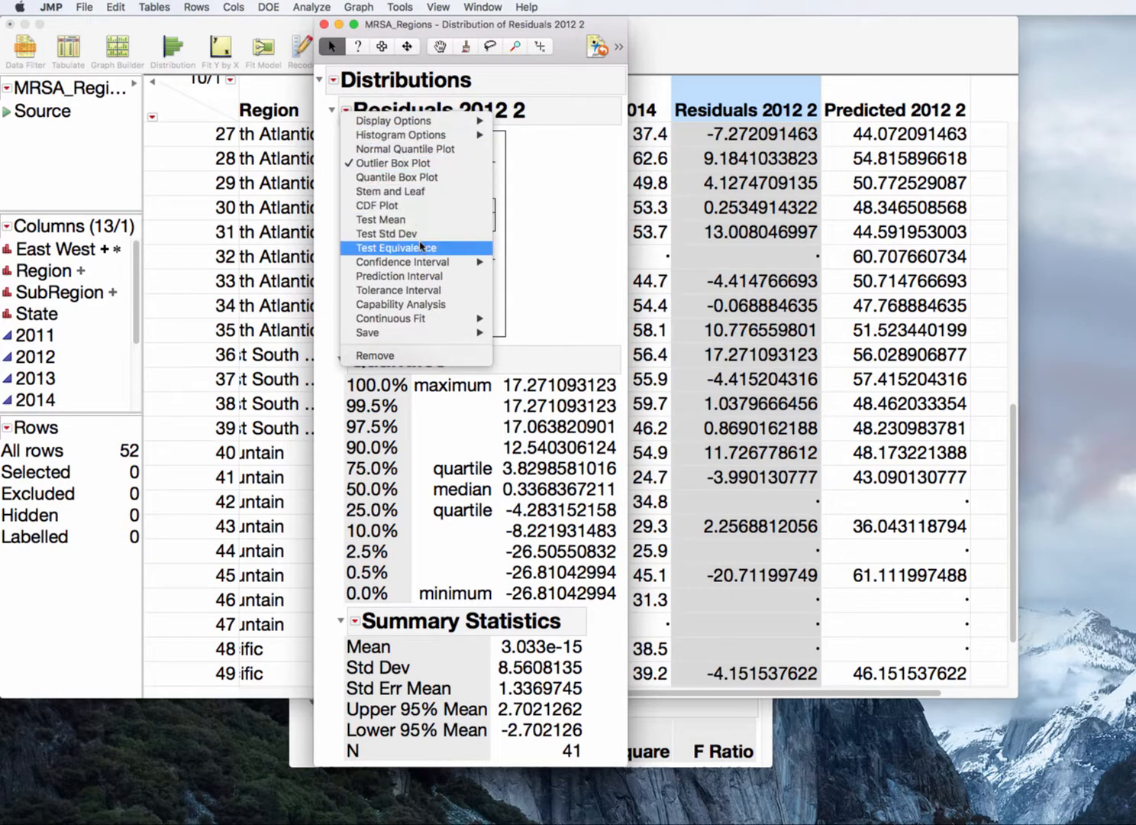
click(441, 149)
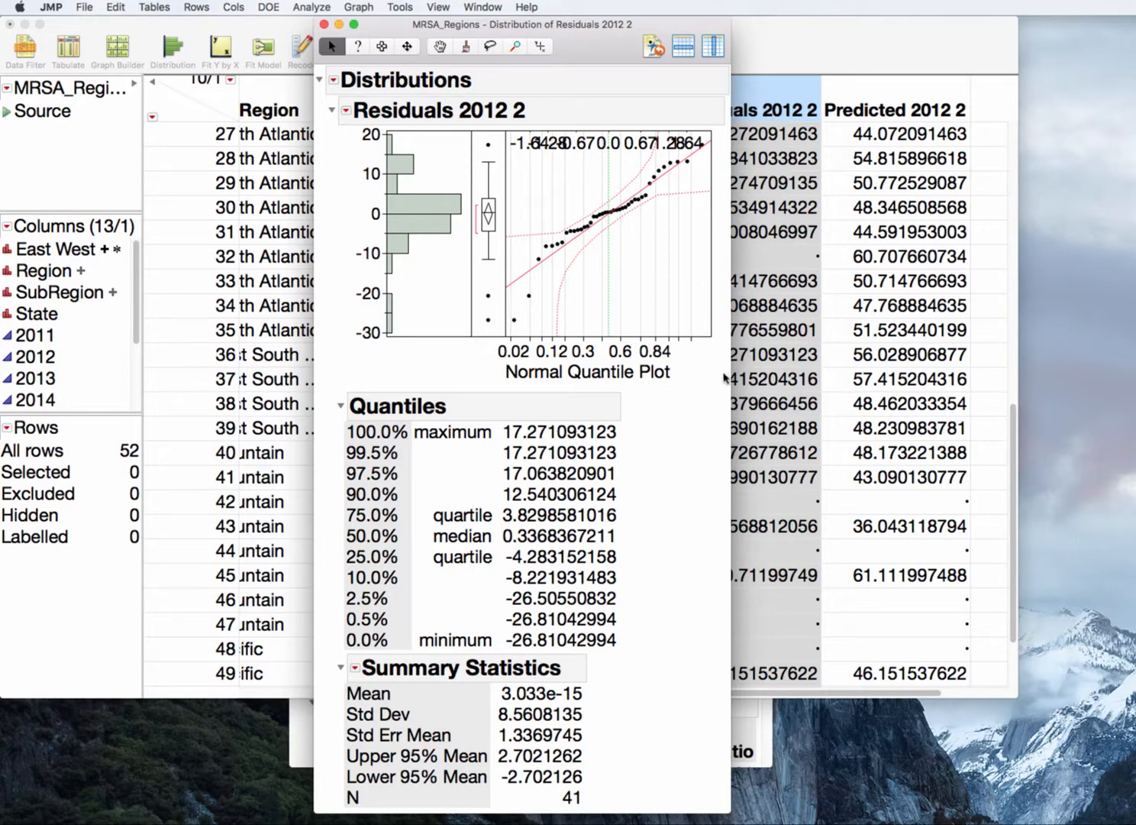
Compare the Distribution report's normal quantile plot side by side with the Residual Normal Quantile Plot, and close the Distribution report.
click(765, 740)
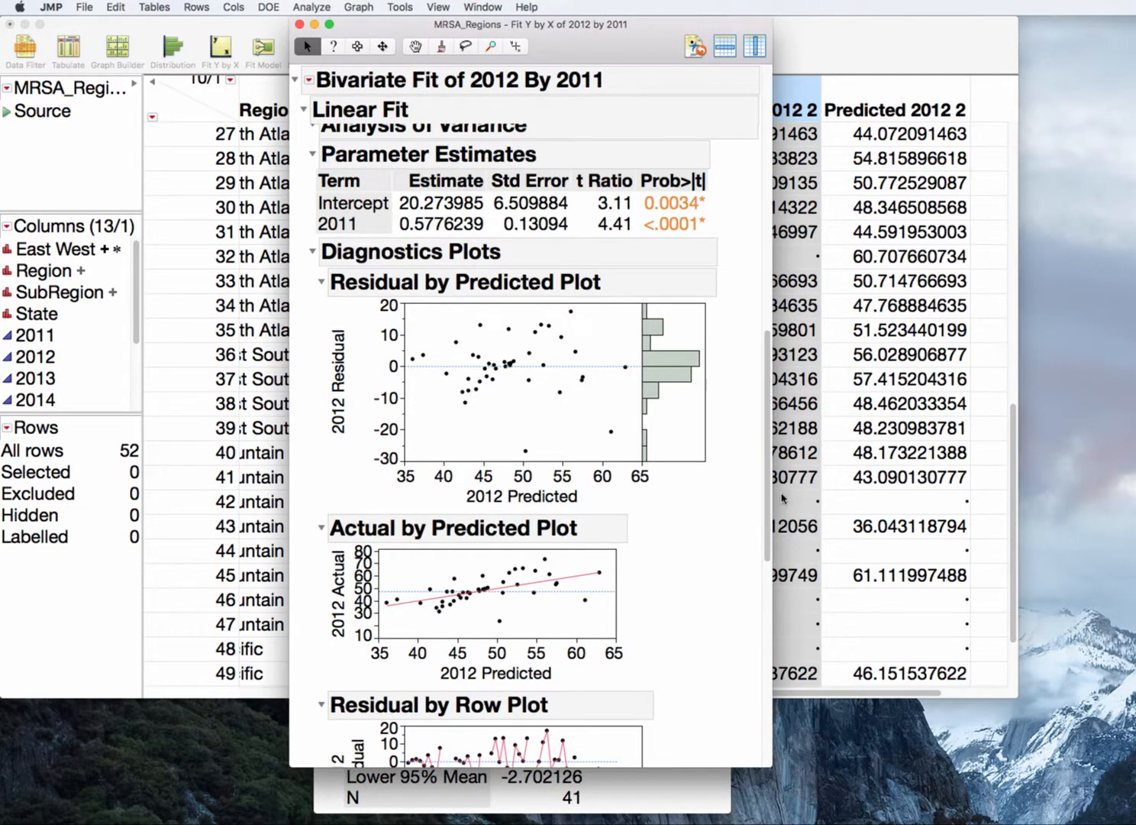
drag(767, 507, 770, 729)
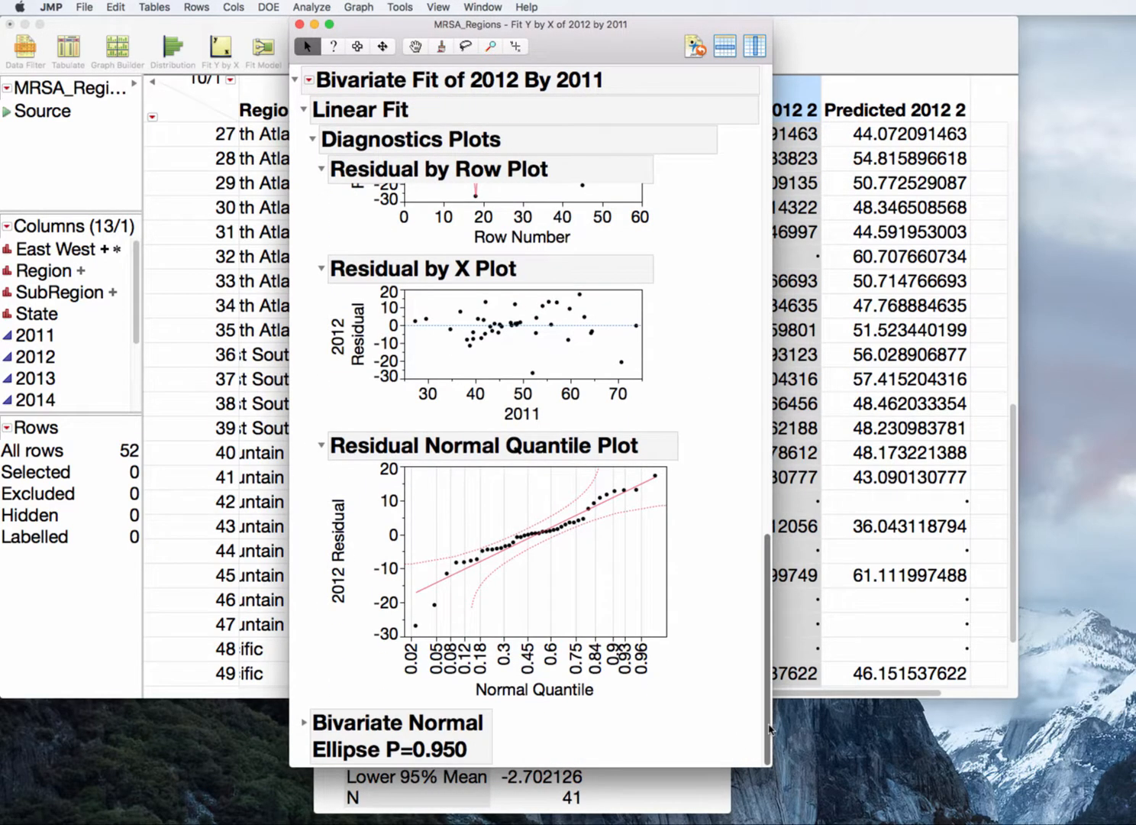
click(686, 789)
drag(628, 37, 1033, 37)
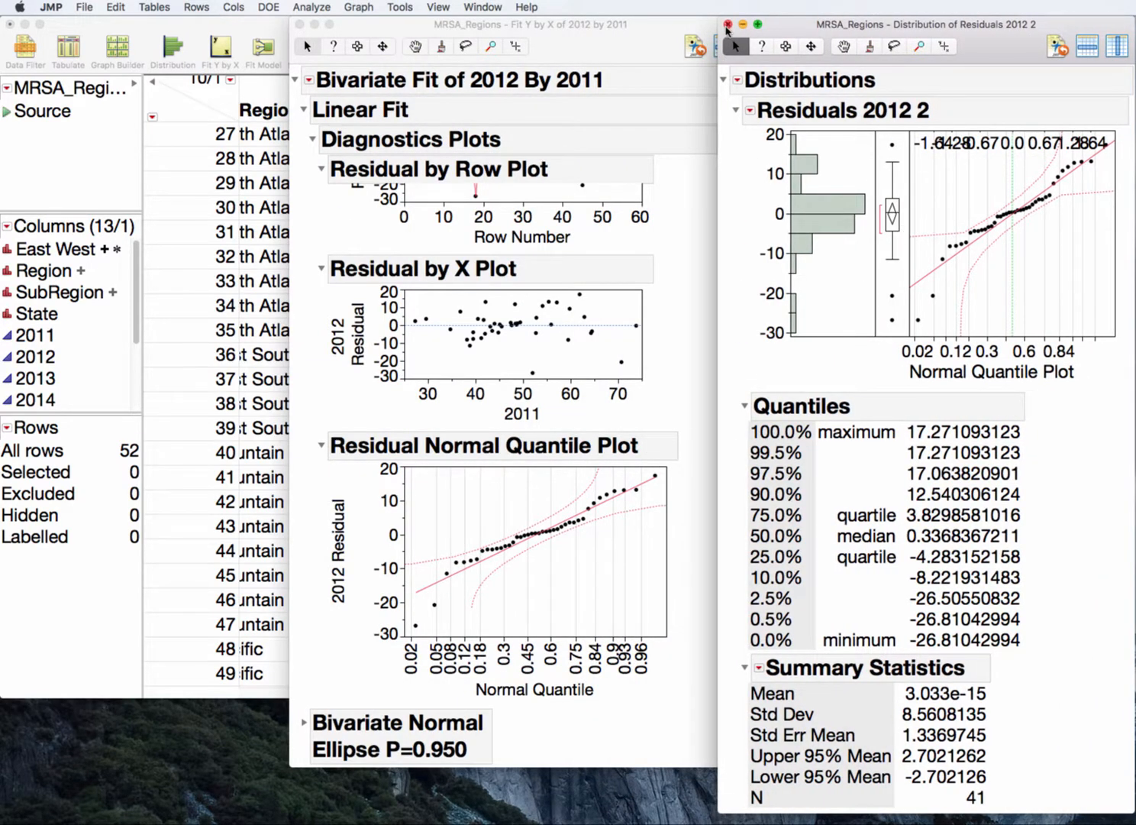
click(727, 25)
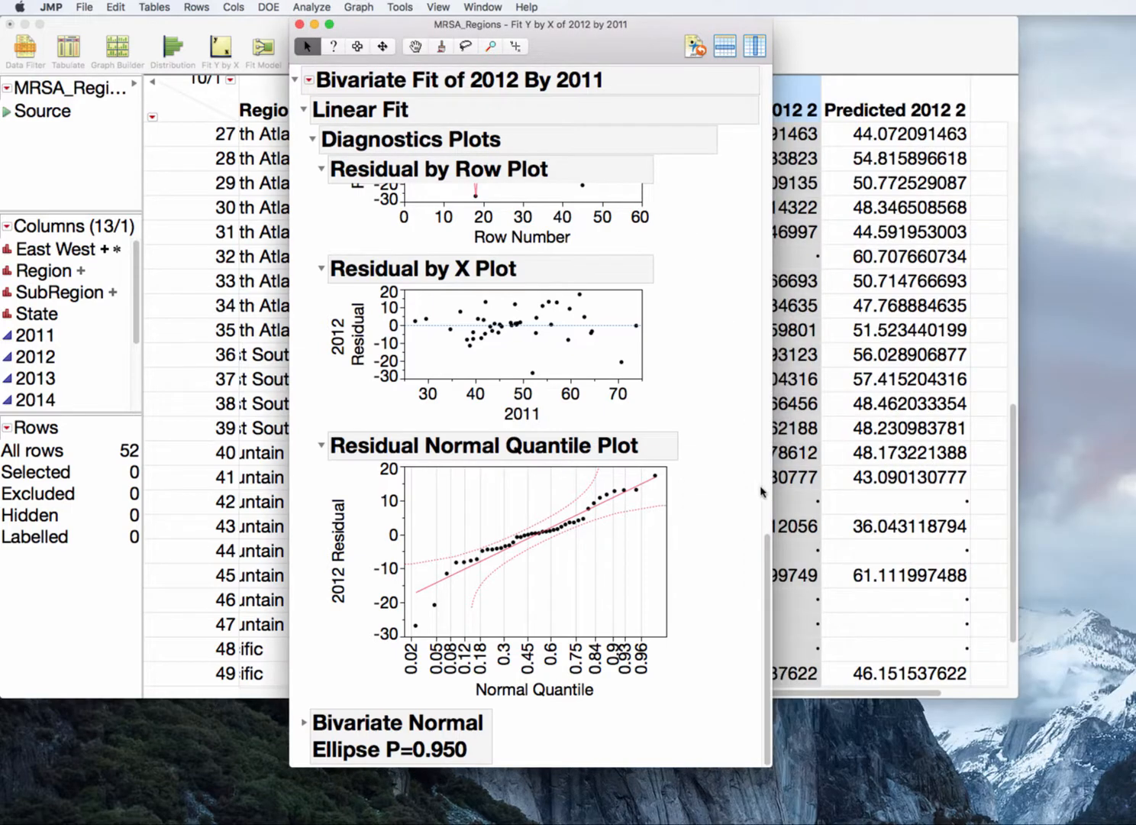
Review the 2012 by 2011 scatterplot and the Linear Fit's Parameter Estimates table.
drag(763, 539, 760, 97)
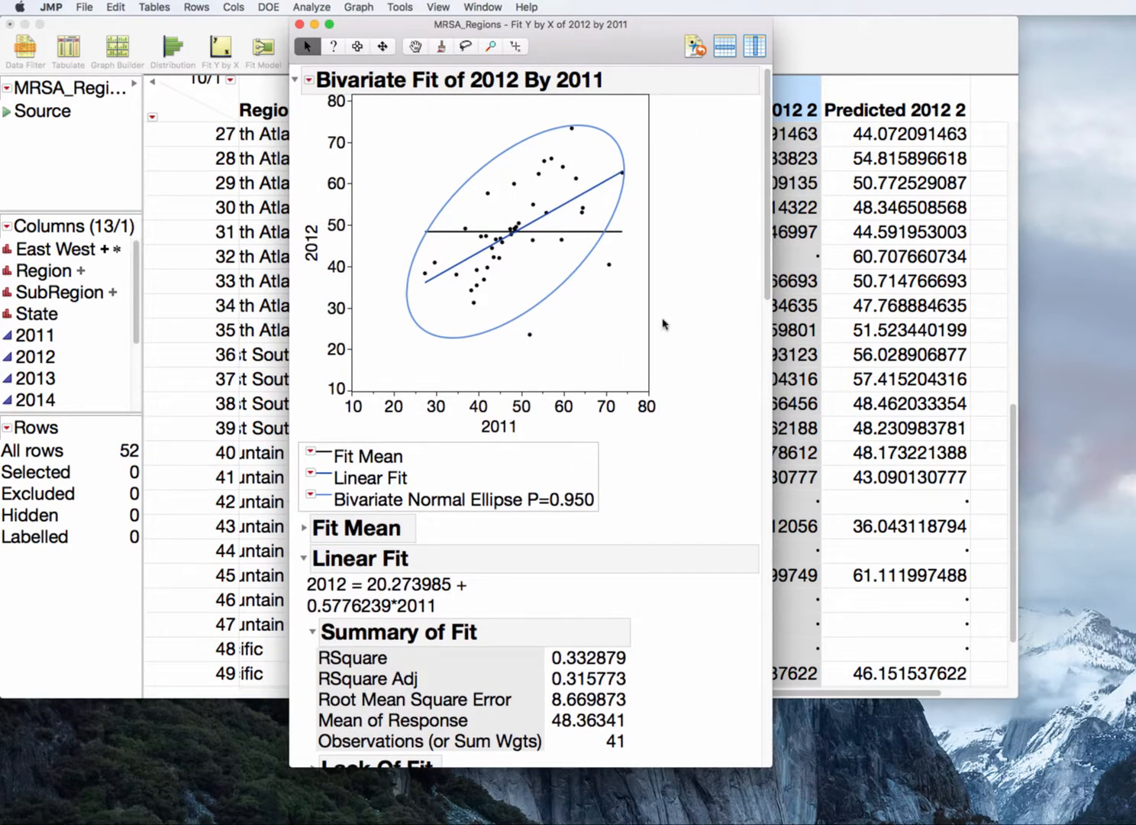
scroll(768, 202, down, 1)
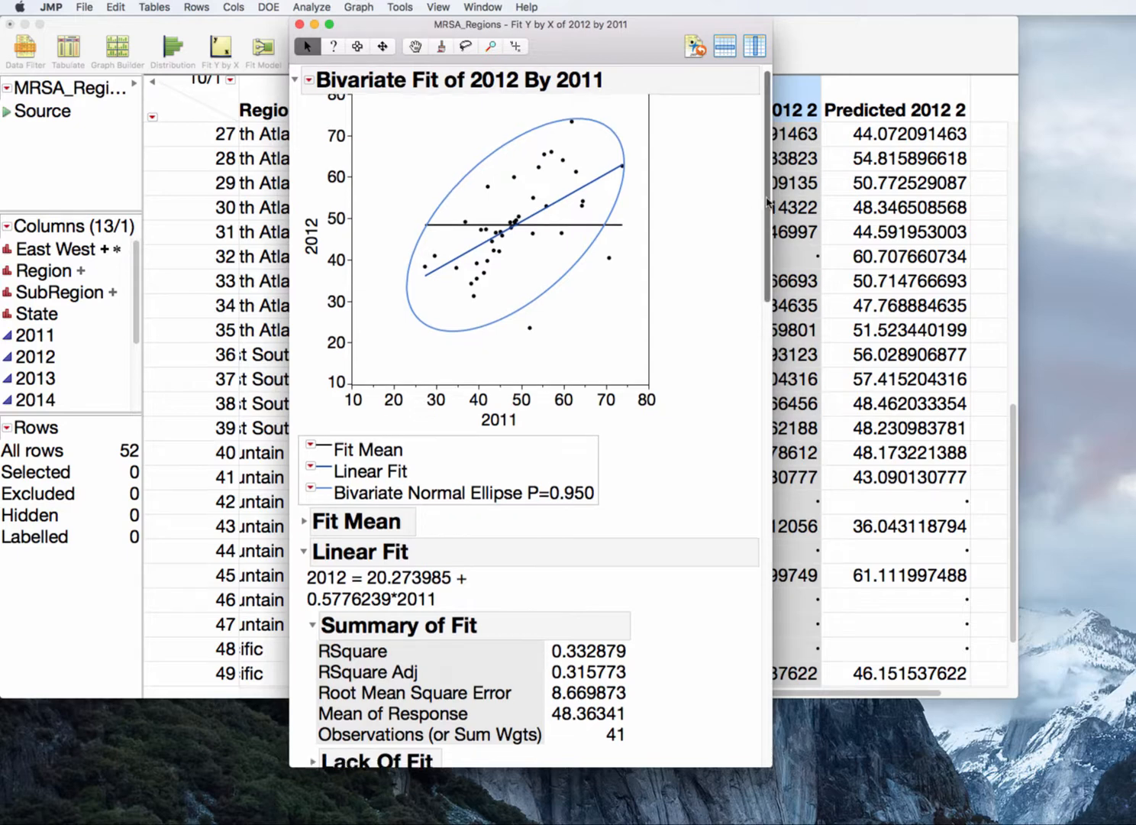
drag(768, 202, 779, 325)
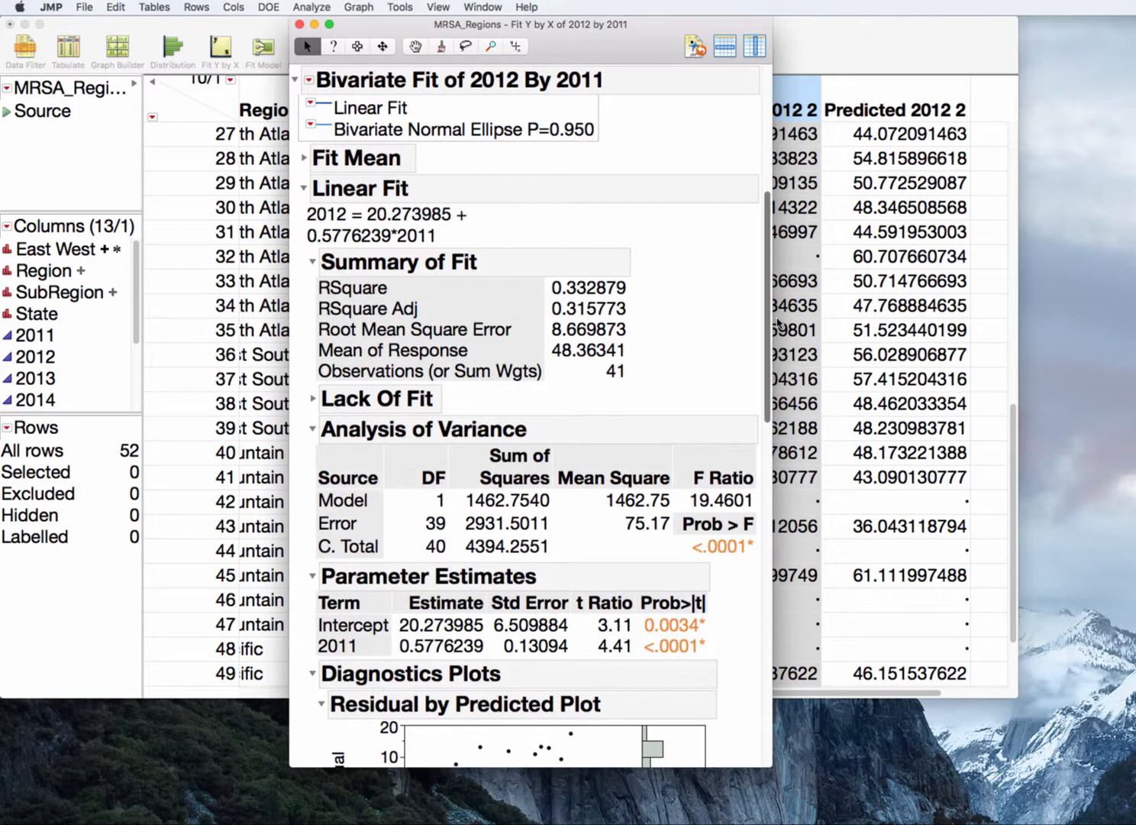
mouse_move(722, 607)
mouse_down()
mouse_move(458, 553)
mouse_move(323, 607)
mouse_move(389, 673)
mouse_move(666, 683)
mouse_move(692, 600)
mouse_up()
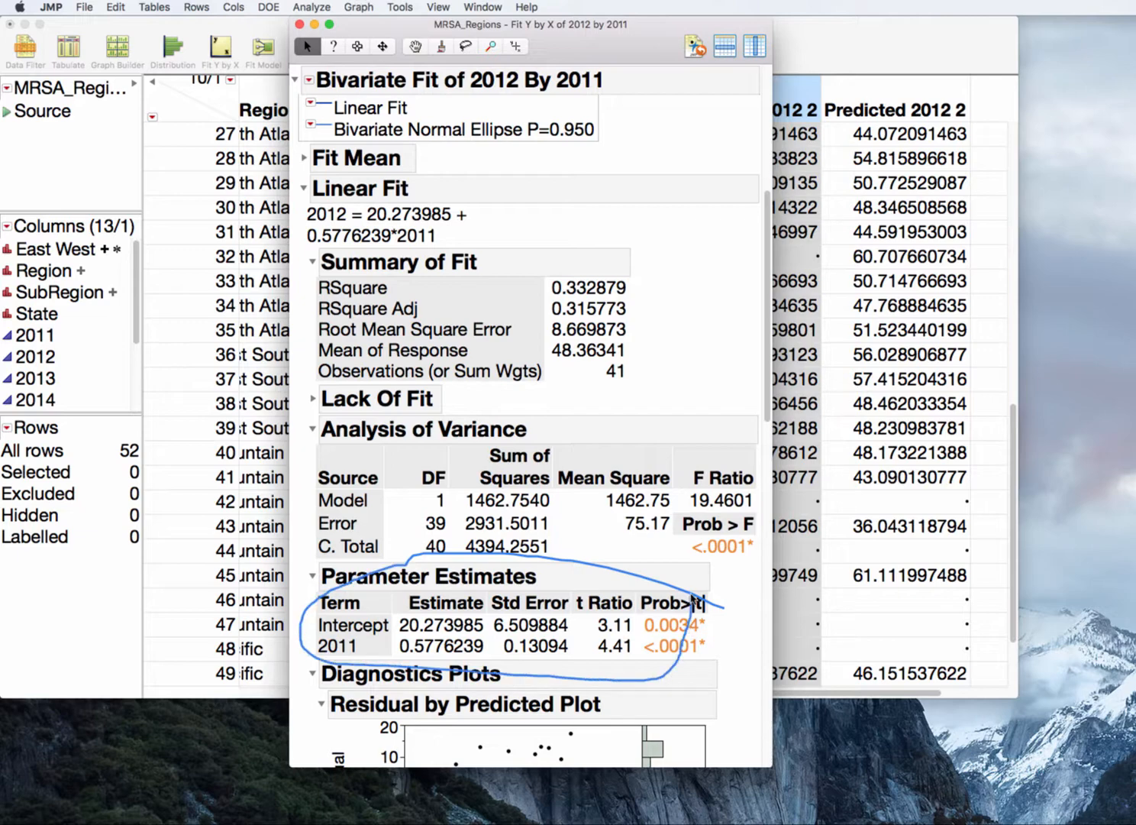
key(Escape)
Remove the 0.95 bivariate normal ellipse from the 2012 by 2011 scatterplot.
drag(767, 234, 766, 113)
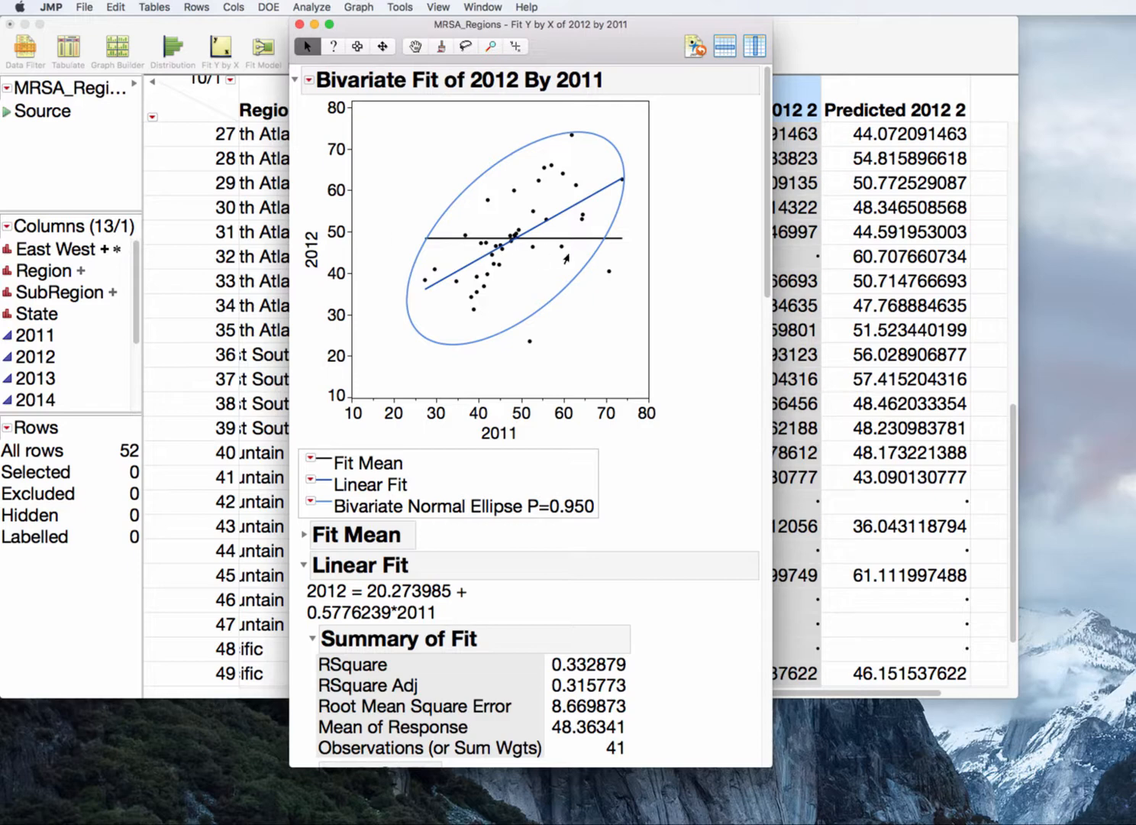
click(311, 502)
click(347, 679)
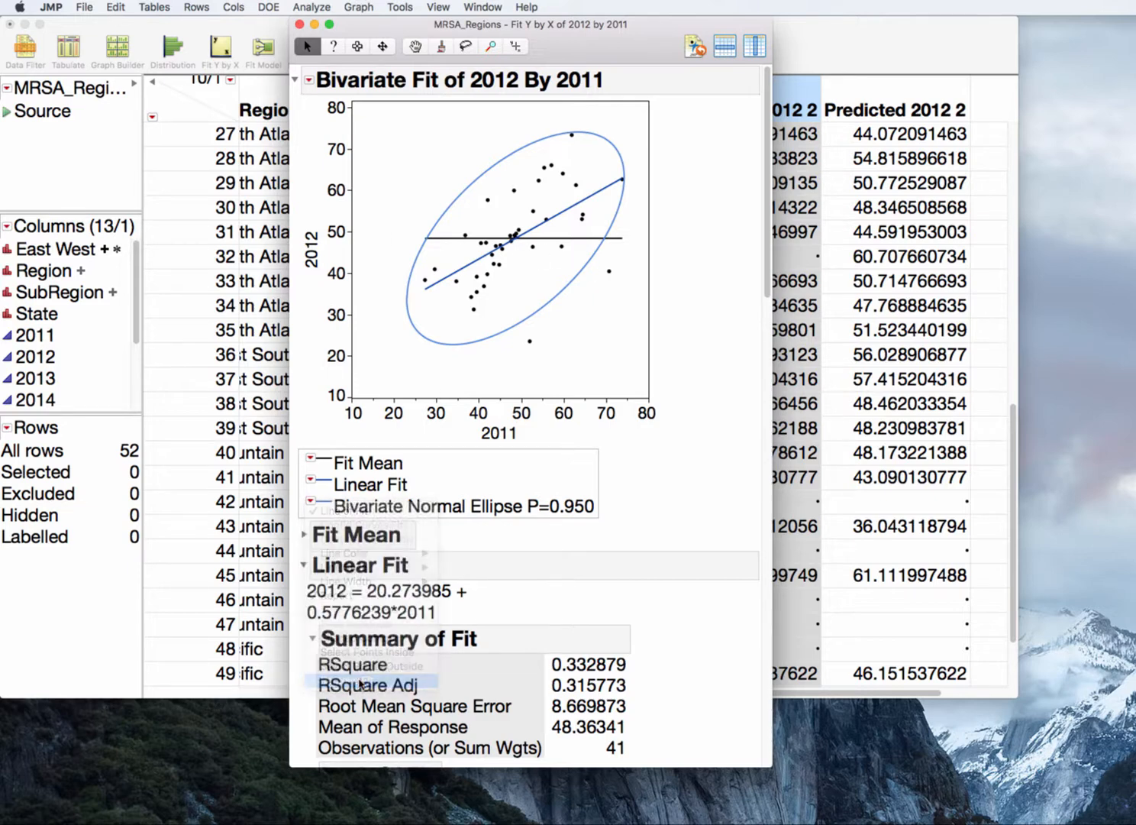
Add confidence curves for the Linear Fit to the scatterplot and examine them against the mean line.
click(311, 482)
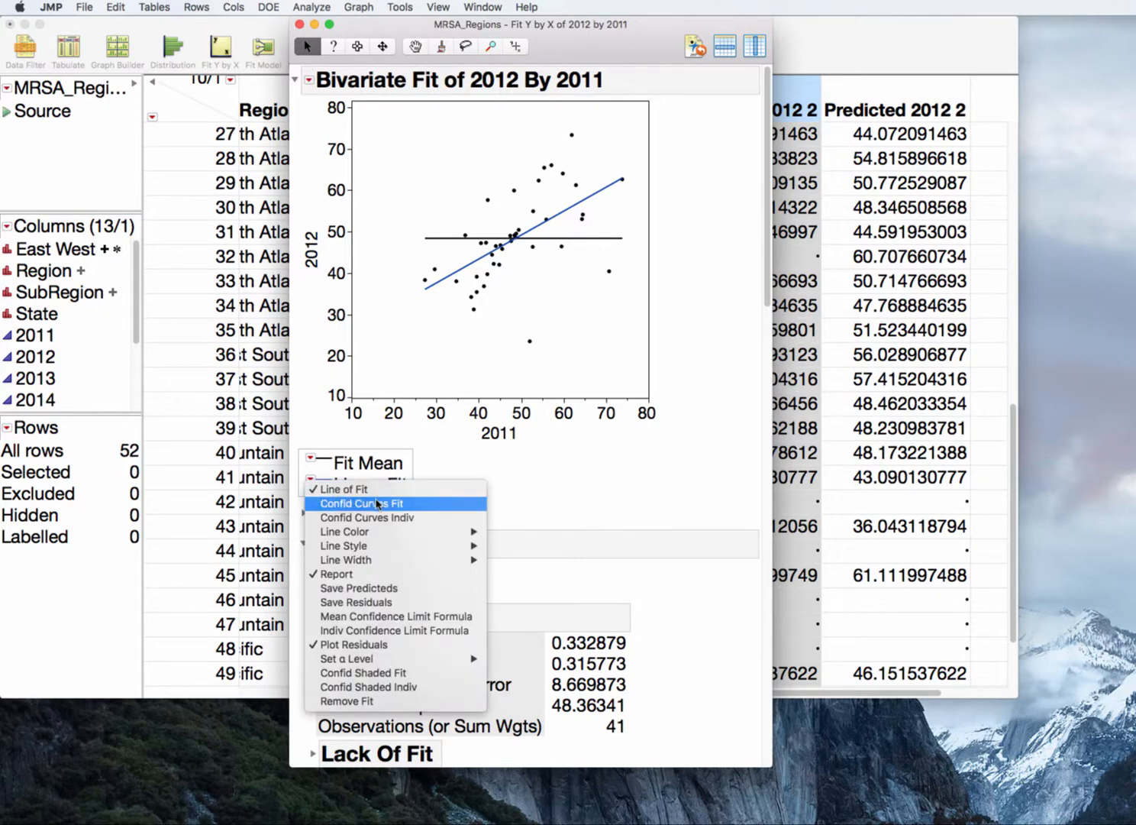
click(426, 505)
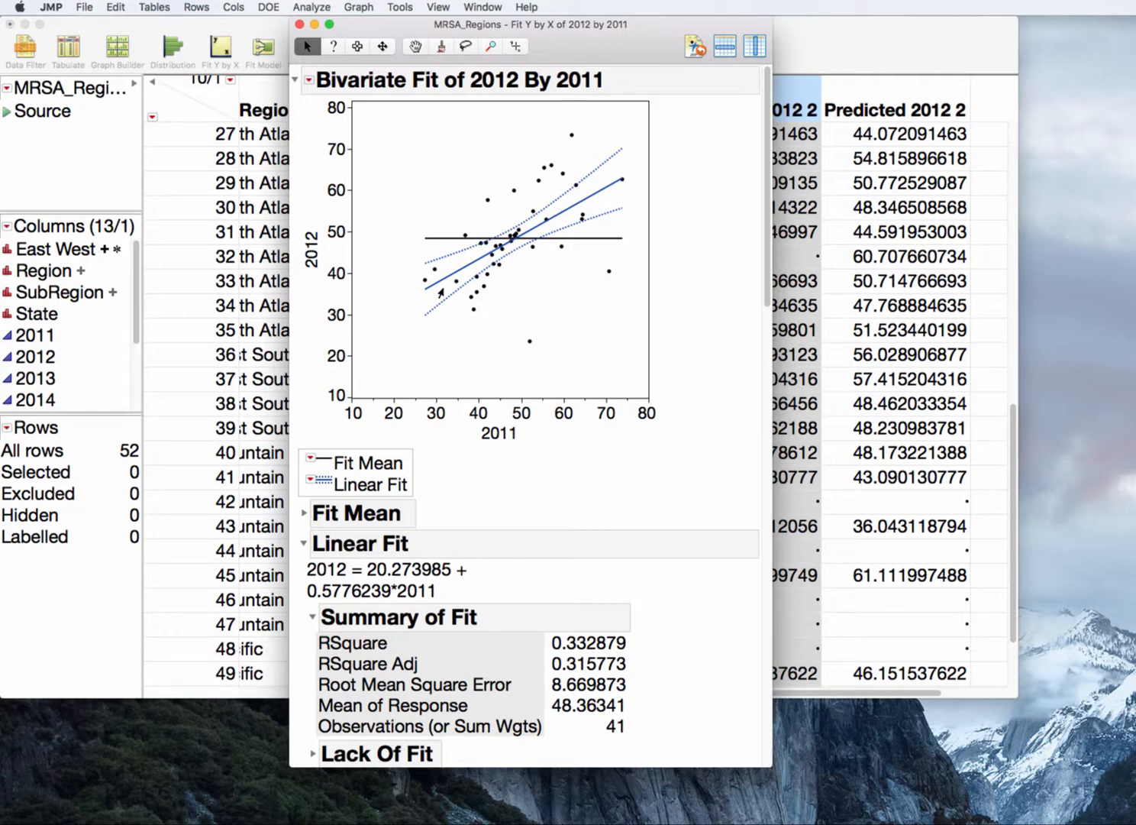
click(545, 223)
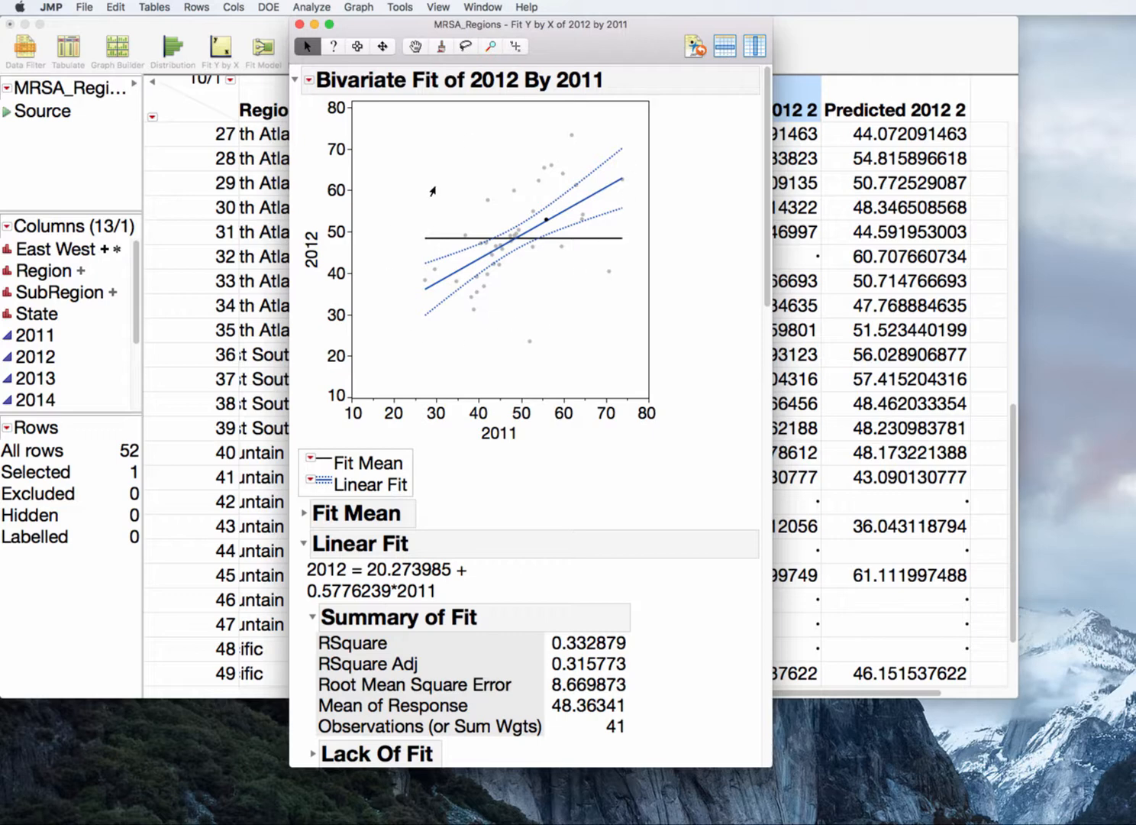
click(460, 271)
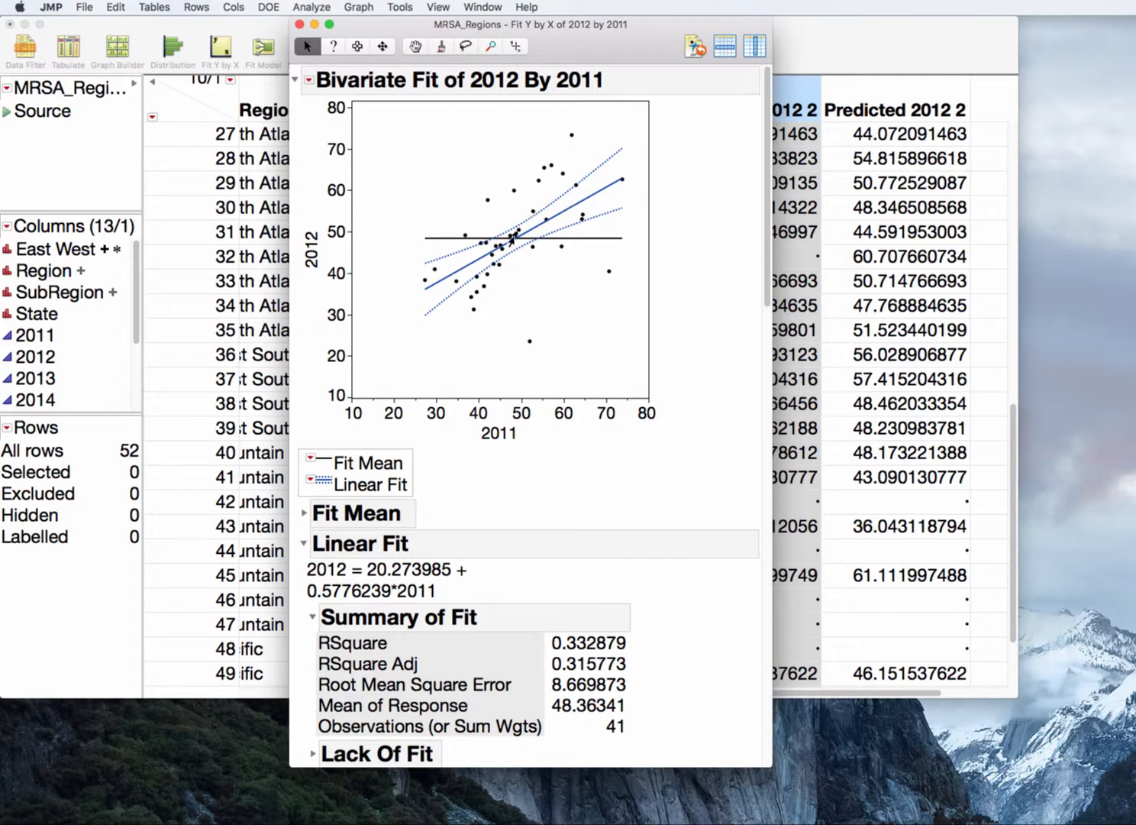
Relate the fit's confidence curves and mean line to the significance of the 2011 term in Parameter Estimates.
mouse_move(512, 241)
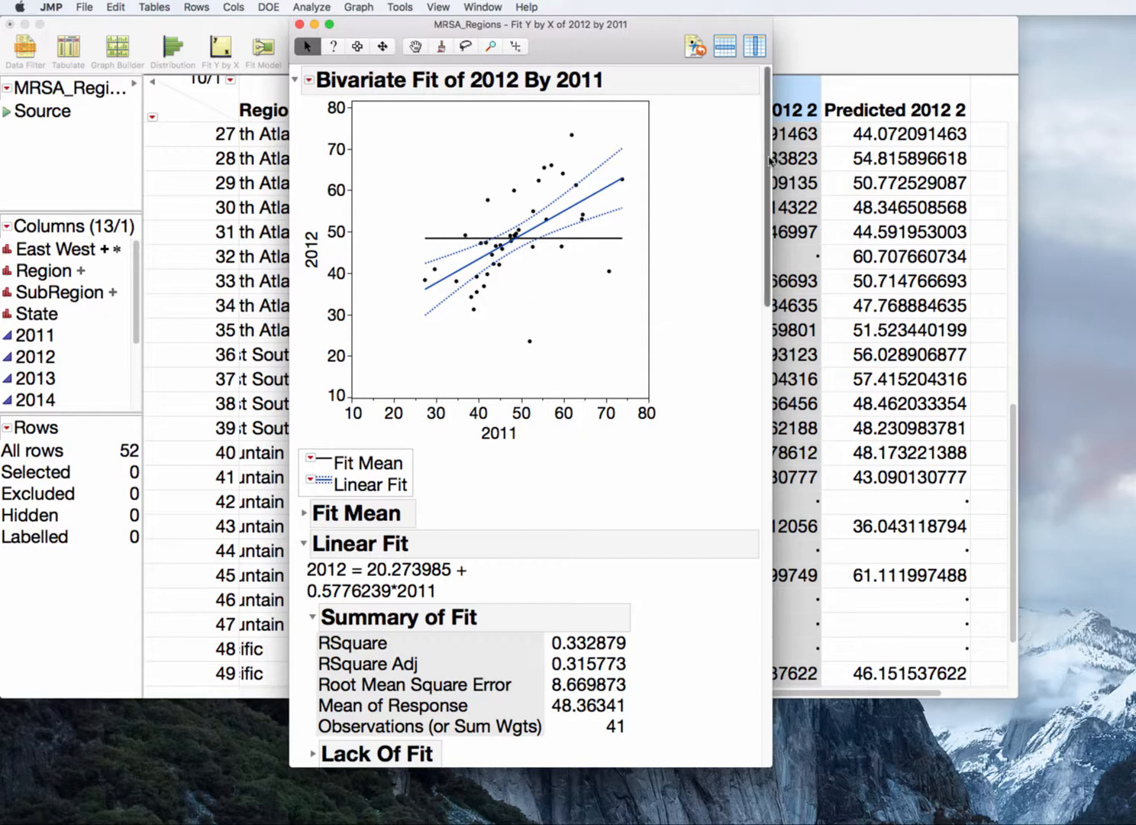
drag(770, 164, 789, 372)
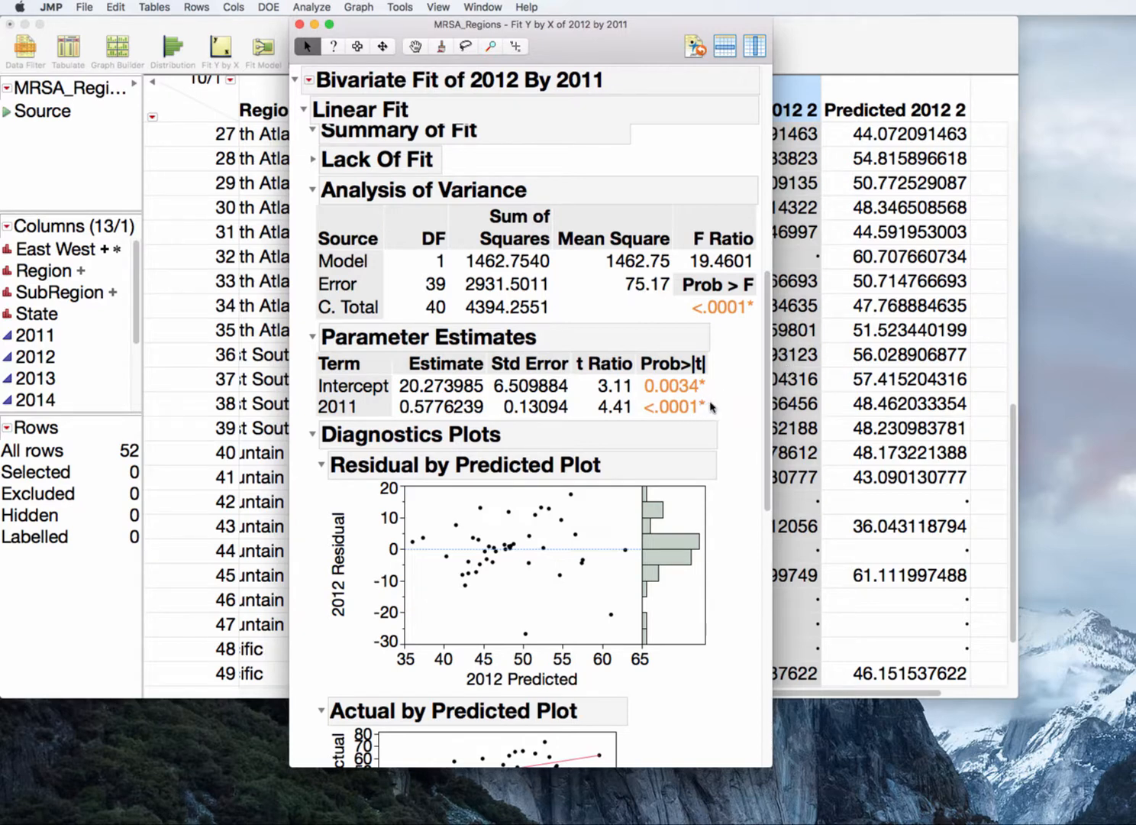
mouse_move(710, 402)
mouse_down()
mouse_move(536, 355)
mouse_move(377, 369)
mouse_move(382, 391)
mouse_move(468, 430)
mouse_move(479, 353)
mouse_up()
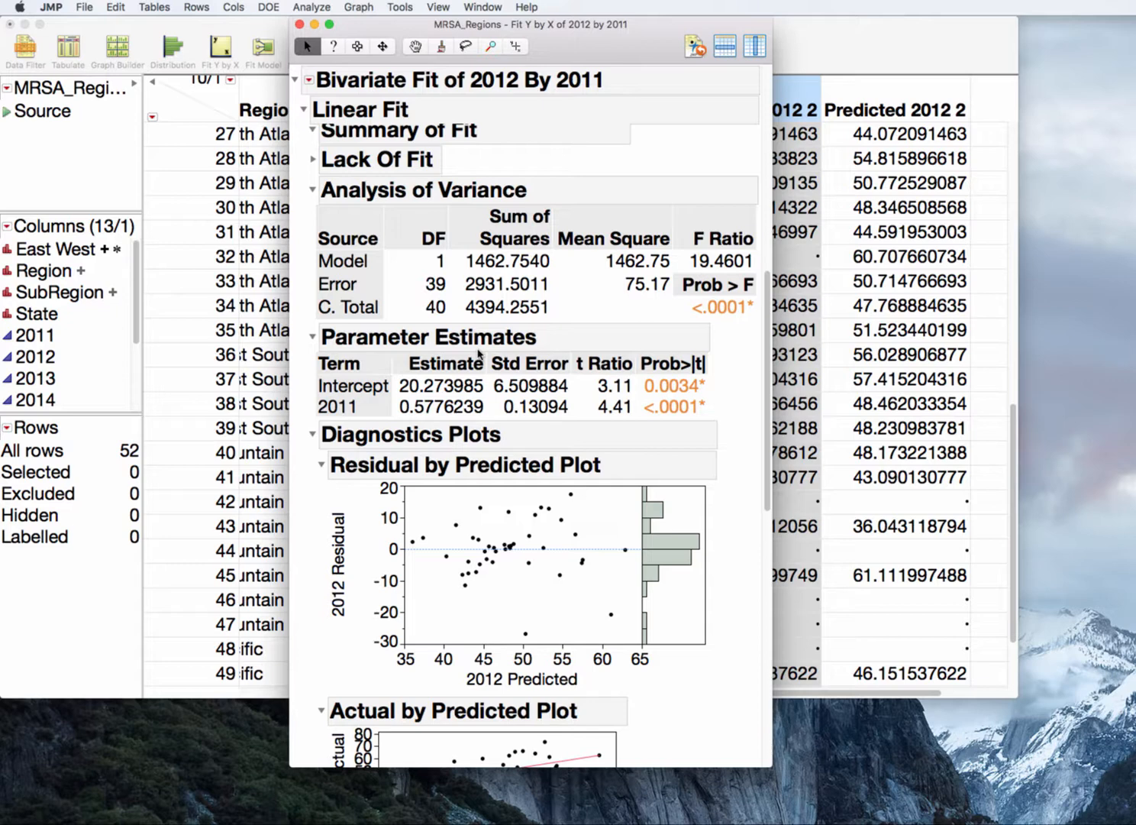